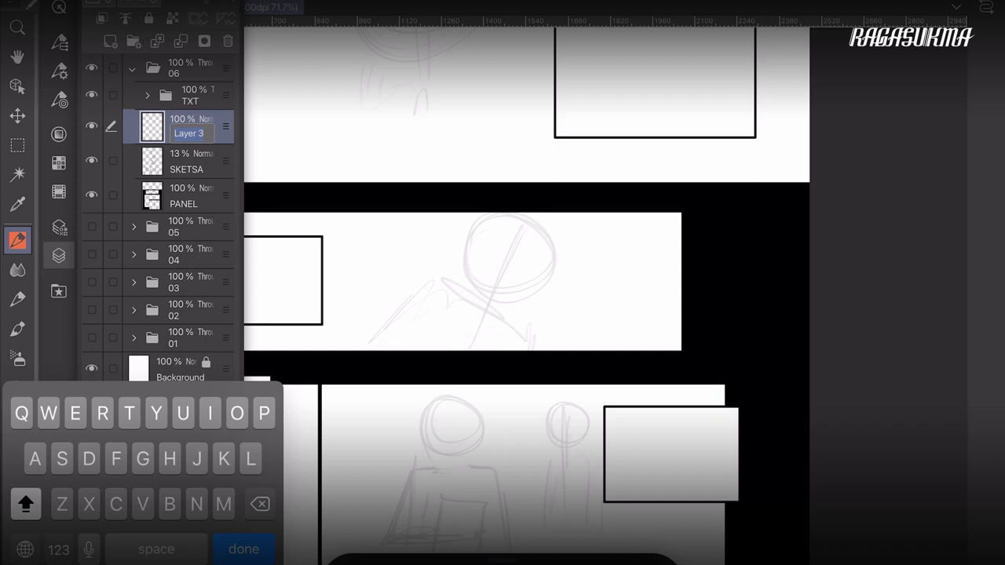
Step: Rename the new layer above SKETSA to LINE
type("LINE")
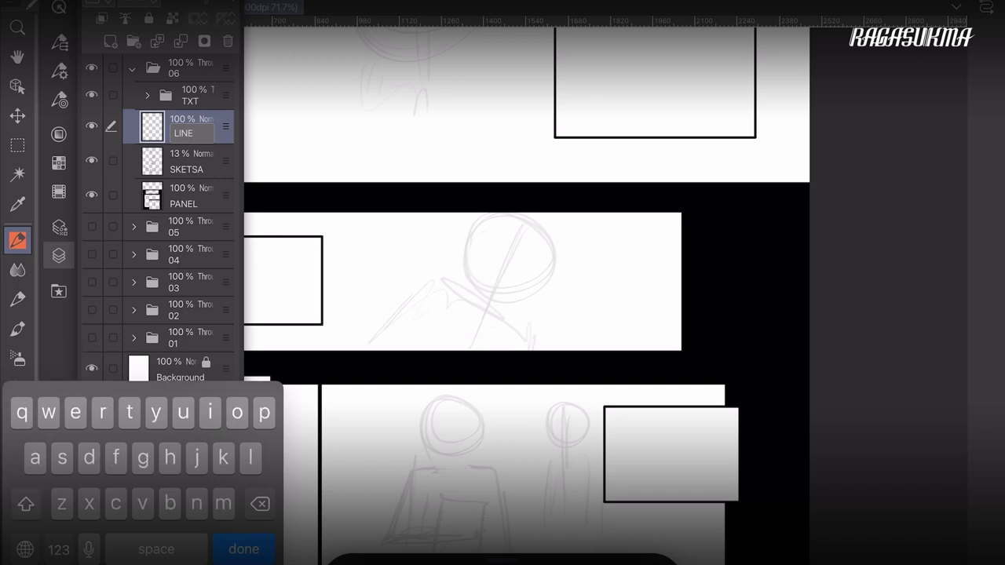
key("Return")
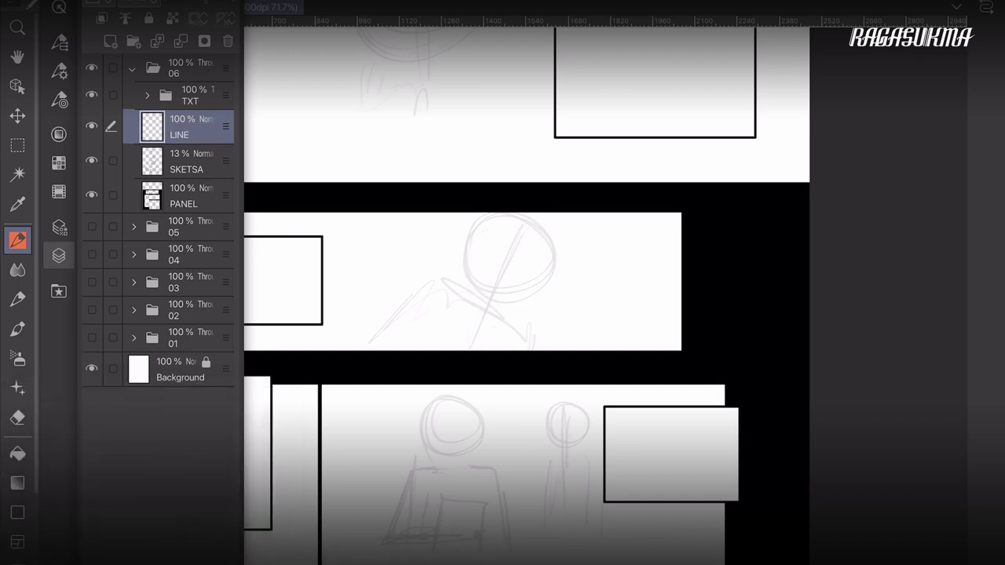
left_click(58, 255)
Step: Ink the first eyebrow strokes over the head sketch in the page's top panel on the LINE layer
scroll(447, 298, "up", 5)
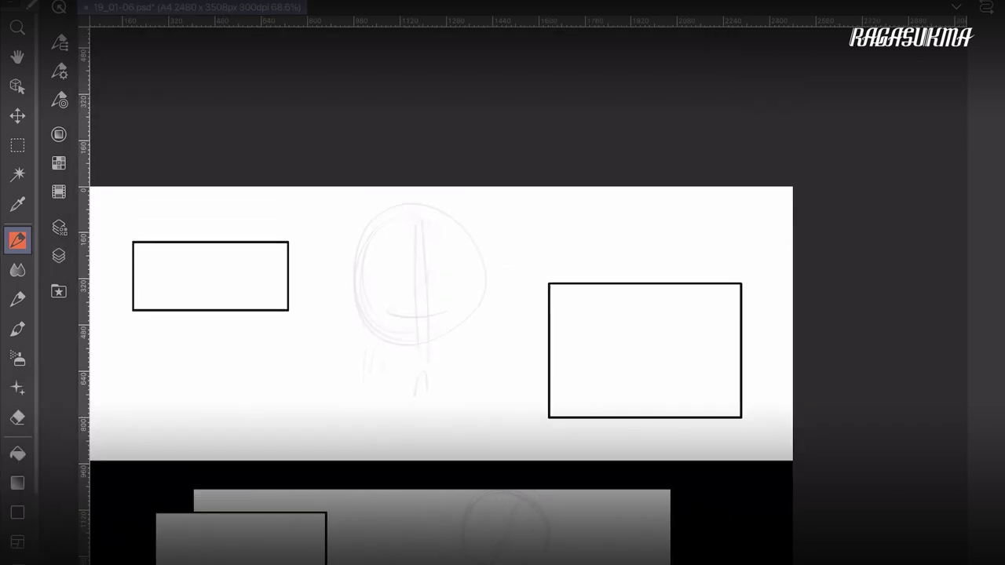
scroll(447, 299, "up", 3)
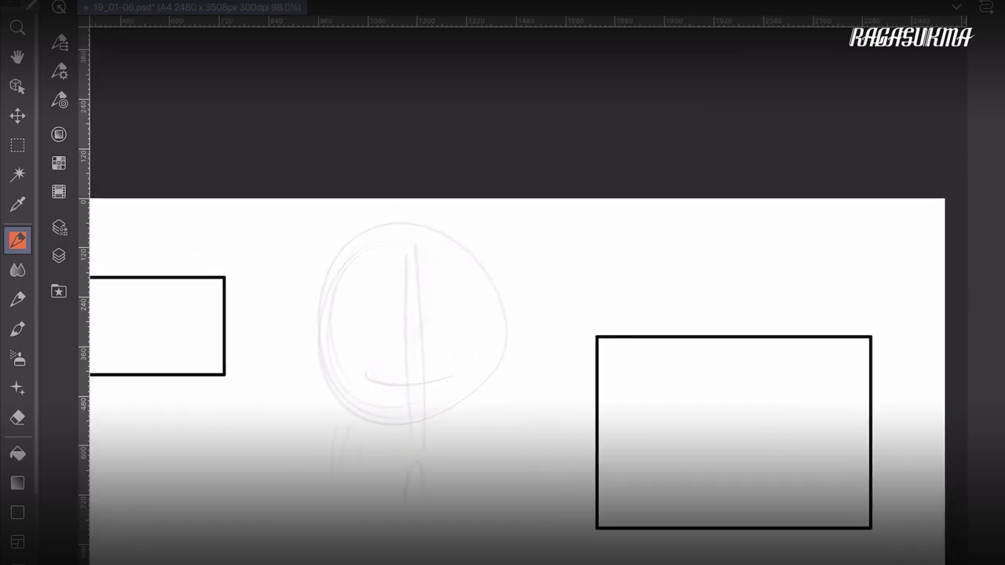
left_click_drag(340, 295, 386, 309)
Step: Hide the TXT folder inside folder 06 so the text boxes do not cover the panel art
left_click(18, 417)
left_click(59, 255)
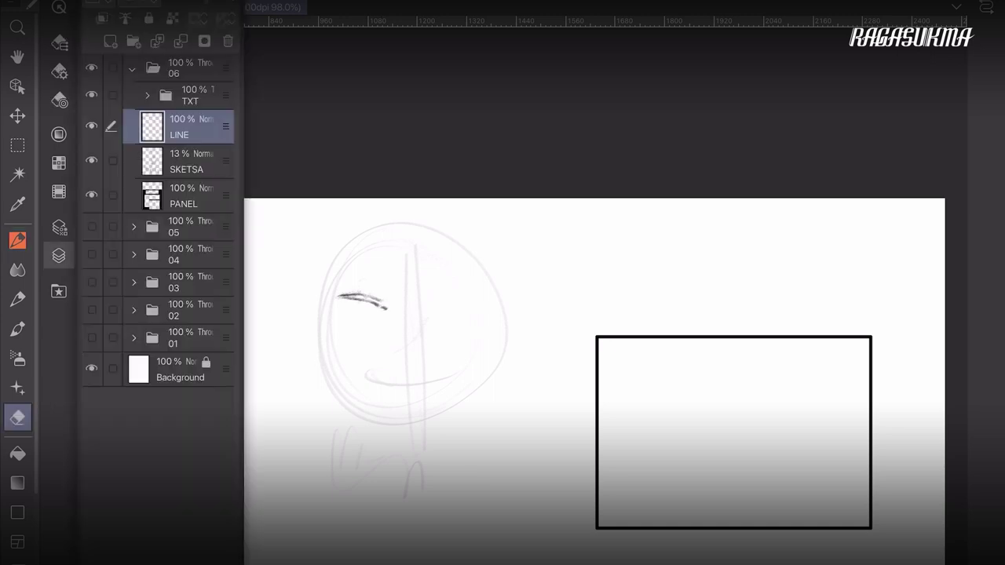
left_click(91, 95)
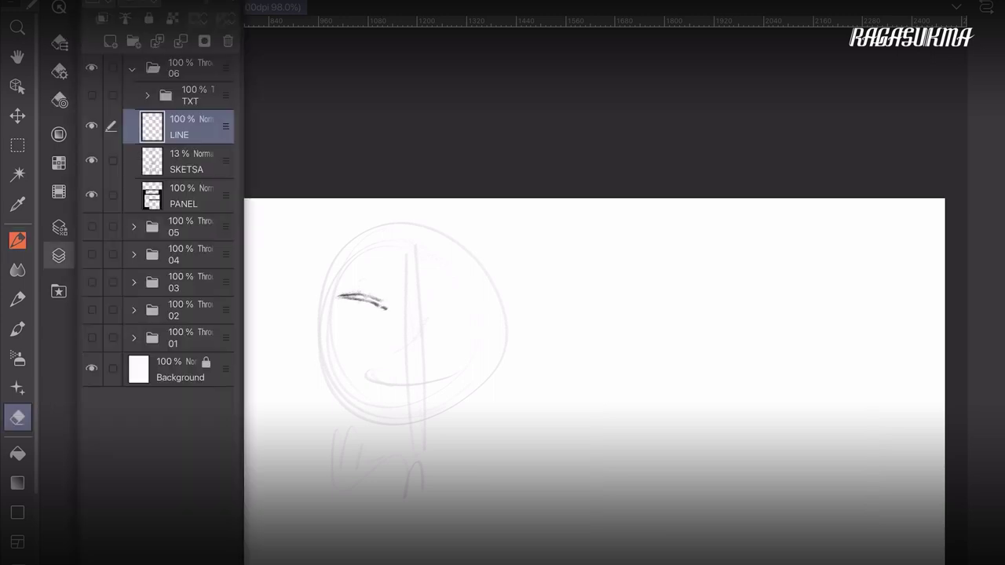
left_click(59, 255)
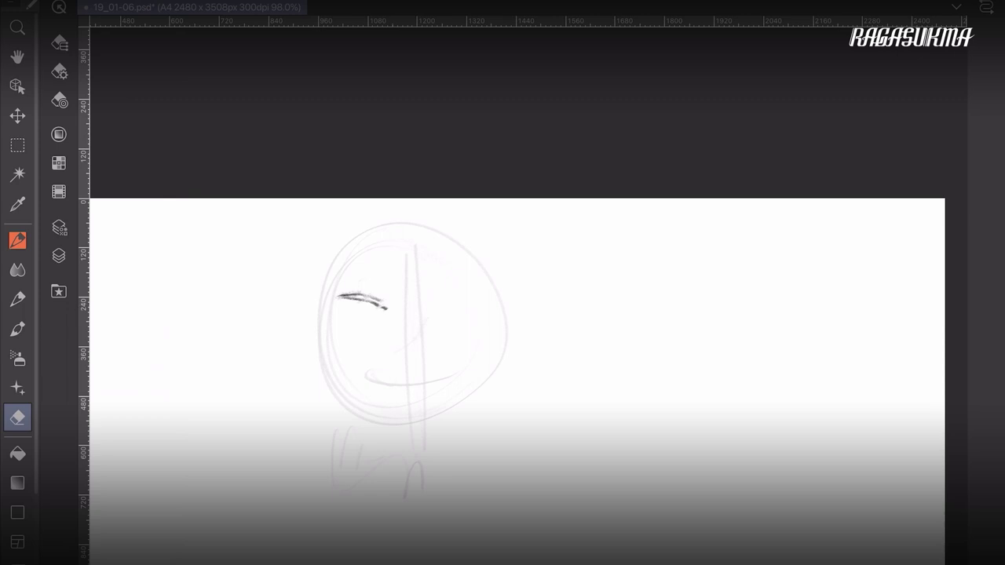
Step: Draw the boy's right-hand eyebrow and thicken the left-hand one with the pen, slanting both toward the nose
key("p")
mouse_move(379, 298)
left_mouse_down()
mouse_move(392, 308)
mouse_move(482, 296)
left_mouse_up()
left_click_drag(333, 296, 385, 303)
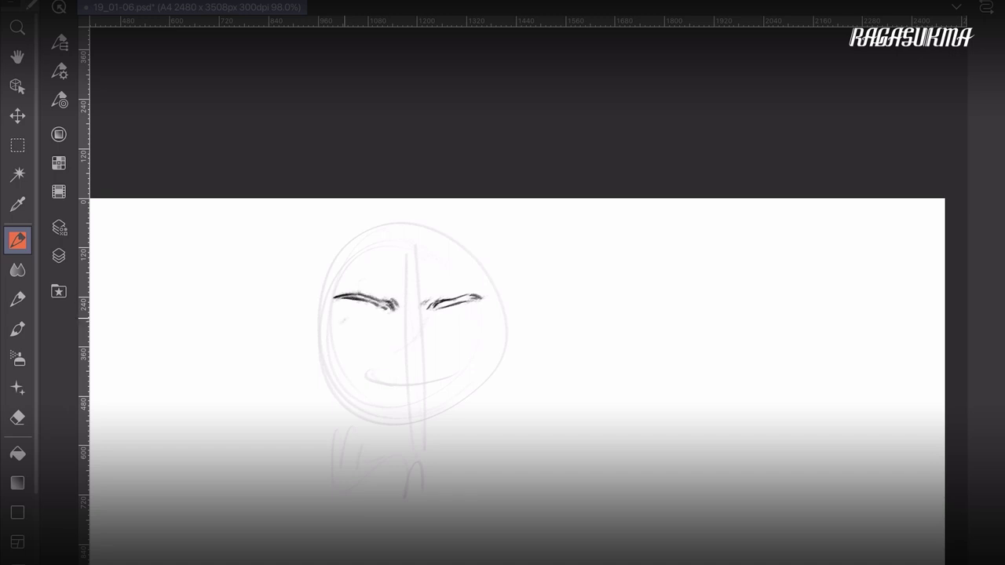
Step: Draw both eyes under the eyebrows, with upper lids, irises and pupils
left_click_drag(344, 314, 380, 310)
left_click_drag(367, 316, 369, 323)
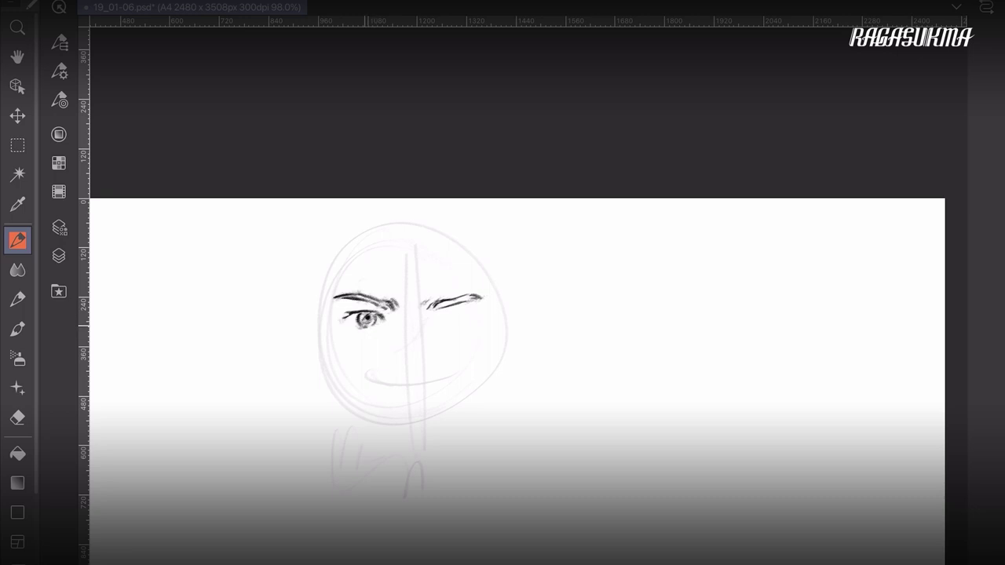
left_click_drag(442, 314, 463, 308)
left_click_drag(448, 315, 446, 325)
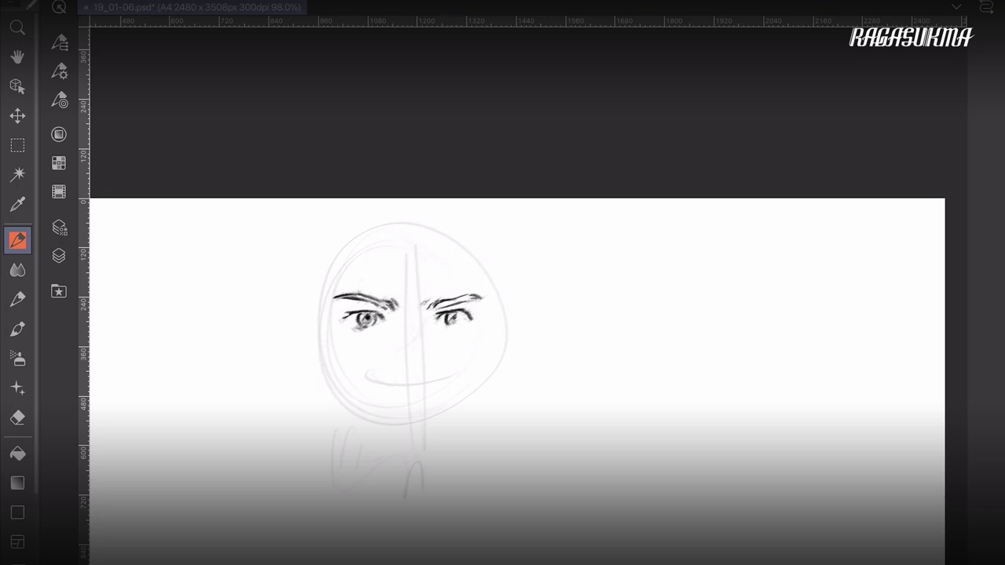
left_click_drag(463, 312, 459, 323)
Step: Draw the tip of the nose on the centre guideline and the first fringe strands over the left-hand eyebrow
left_click_drag(399, 355, 403, 360)
left_click_drag(400, 357, 409, 362)
mouse_move(369, 248)
left_mouse_down()
mouse_move(339, 301)
mouse_move(372, 299)
left_mouse_up()
left_click_drag(381, 232, 382, 309)
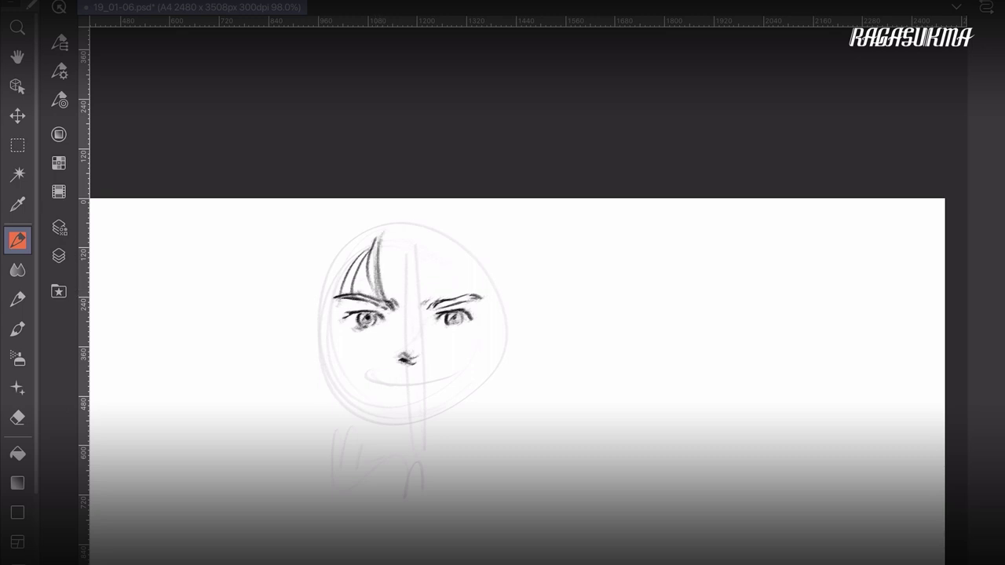
Step: Draw and shade both ears at eye level, redrawing the first stroke of the right-hand ear
mouse_move(328, 311)
left_mouse_down()
mouse_move(308, 316)
mouse_move(302, 339)
mouse_move(325, 372)
left_mouse_up()
mouse_move(328, 317)
left_mouse_down()
mouse_move(324, 350)
mouse_move(311, 319)
mouse_move(306, 347)
left_mouse_up()
left_click_drag(319, 314, 317, 358)
left_click_drag(491, 317, 506, 302)
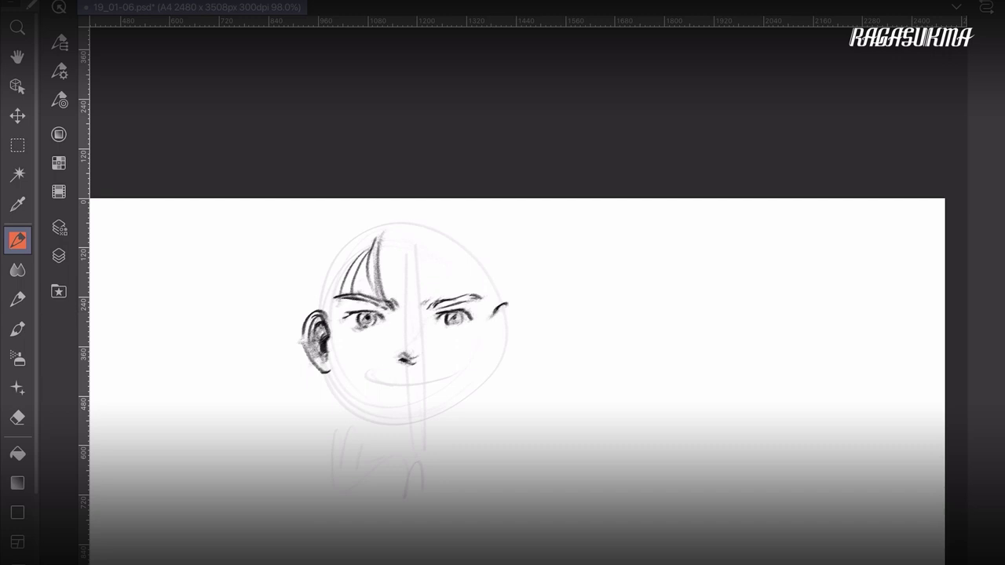
key("ctrl+z")
mouse_move(493, 319)
left_mouse_down()
mouse_move(510, 305)
mouse_move(522, 323)
mouse_move(496, 364)
mouse_move(497, 330)
mouse_move(503, 346)
mouse_move(515, 337)
left_mouse_up()
Step: Draw the hair strands on the left side of the head, from the top down to the ear
left_click_drag(330, 298, 328, 351)
left_click_drag(337, 276, 330, 301)
left_click_drag(348, 257, 332, 296)
left_click_drag(342, 270, 330, 301)
left_click_drag(325, 301, 317, 311)
left_click_drag(320, 280, 315, 314)
left_click_drag(327, 259, 317, 290)
left_click_drag(325, 283, 321, 298)
left_click_drag(317, 272, 312, 302)
left_click_drag(325, 250, 306, 306)
left_click_drag(339, 233, 315, 256)
left_click_drag(317, 254, 309, 271)
left_click_drag(350, 215, 317, 253)
Step: Draw the middle and right-hand fringe strands over the forehead and shade both cheeks below the eyes
left_click_drag(386, 239, 383, 287)
left_click_drag(389, 235, 411, 301)
left_click_drag(396, 237, 414, 295)
left_click_drag(416, 240, 409, 307)
left_click_drag(404, 219, 419, 290)
mouse_move(413, 253)
left_mouse_down()
mouse_move(436, 288)
mouse_move(460, 295)
left_mouse_up()
mouse_move(453, 247)
left_mouse_down()
mouse_move(465, 300)
mouse_move(467, 280)
left_mouse_up()
mouse_move(336, 309)
left_mouse_down()
mouse_move(334, 338)
mouse_move(360, 346)
left_mouse_up()
left_click_drag(460, 331, 483, 338)
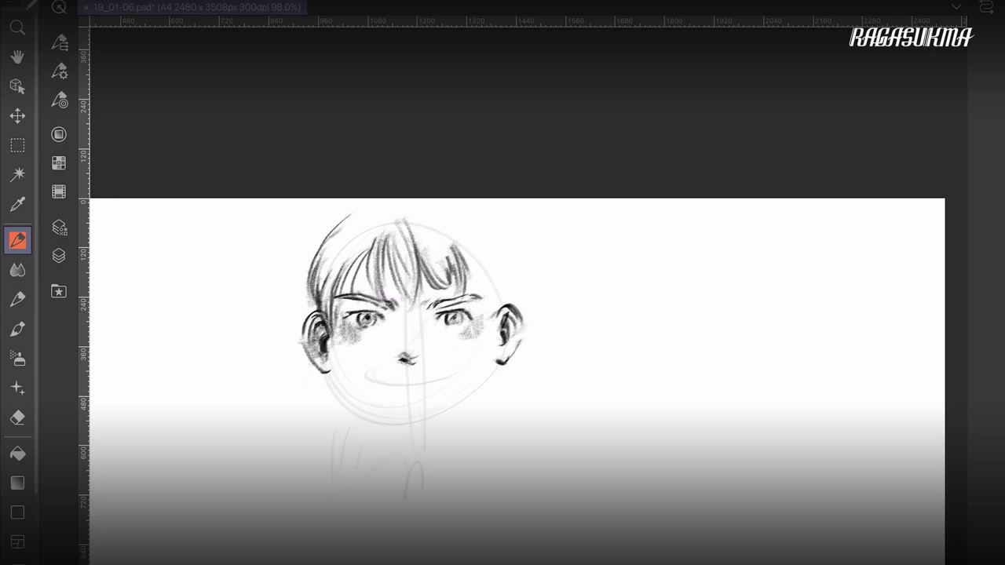
Step: Extend the hair on both sides of the head with outer contour strokes and strands down to the ears
left_click_drag(347, 212, 321, 243)
left_click_drag(359, 210, 326, 236)
left_click_drag(481, 211, 485, 217)
left_click_drag(469, 277, 482, 301)
left_click_drag(461, 249, 485, 301)
left_click_drag(474, 267, 486, 308)
mouse_move(482, 272)
left_mouse_down()
mouse_move(488, 323)
mouse_move(494, 309)
left_mouse_up()
left_click_drag(487, 310, 496, 320)
left_click_drag(474, 215, 499, 253)
left_click_drag(486, 220, 508, 273)
left_click_drag(482, 210, 515, 278)
left_click_drag(323, 228, 303, 284)
mouse_move(318, 240)
left_mouse_down()
mouse_move(306, 309)
mouse_move(316, 314)
left_mouse_up()
left_click_drag(341, 212, 308, 262)
left_click_drag(350, 205, 328, 223)
Step: Outline the jaw and chin between the ears and draw a slightly smiling mouth
left_click_drag(334, 362, 341, 383)
mouse_move(328, 346)
left_mouse_down()
mouse_move(359, 405)
mouse_move(400, 424)
left_mouse_up()
mouse_move(353, 396)
left_mouse_down()
mouse_move(418, 427)
mouse_move(487, 381)
mouse_move(493, 347)
left_mouse_up()
left_click_drag(485, 252, 499, 314)
left_click_drag(409, 370, 408, 384)
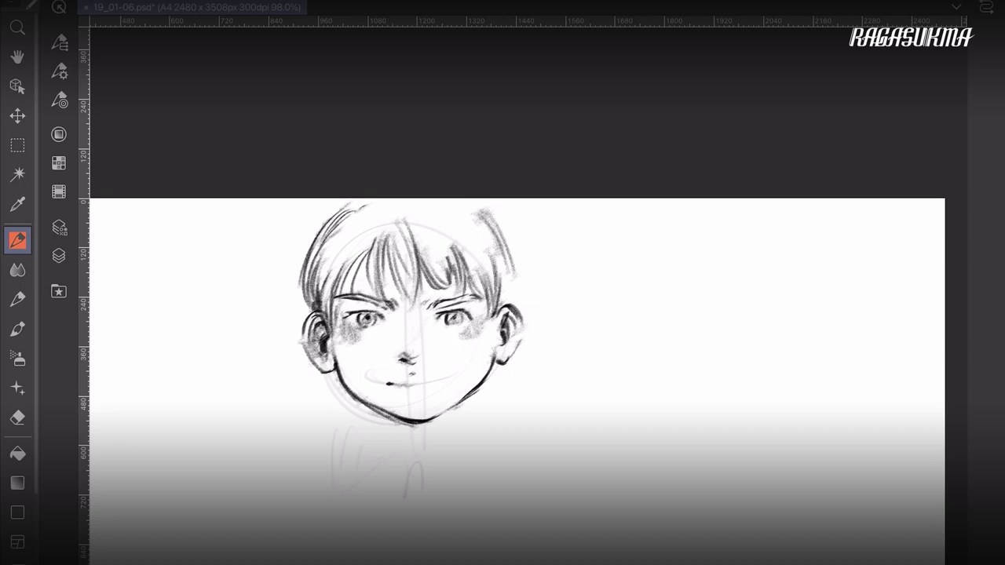
left_click_drag(405, 386, 441, 380)
Step: Close the hair outline on the right side and fill both sides of the crown with shading strands
left_click_drag(504, 288, 488, 342)
left_click_drag(509, 284, 499, 304)
left_click_drag(510, 254, 505, 303)
mouse_move(430, 205)
left_mouse_down()
mouse_move(447, 261)
mouse_move(473, 270)
left_mouse_up()
left_click_drag(469, 206, 482, 287)
left_click_drag(474, 236, 491, 281)
mouse_move(471, 199)
left_mouse_down()
mouse_move(501, 234)
mouse_move(518, 295)
left_mouse_up()
mouse_move(349, 202)
left_mouse_down()
mouse_move(328, 226)
mouse_move(331, 282)
left_mouse_up()
mouse_move(340, 241)
left_mouse_down()
mouse_move(323, 300)
mouse_move(334, 272)
left_mouse_up()
left_click_drag(349, 237, 347, 262)
left_click_drag(357, 236, 353, 255)
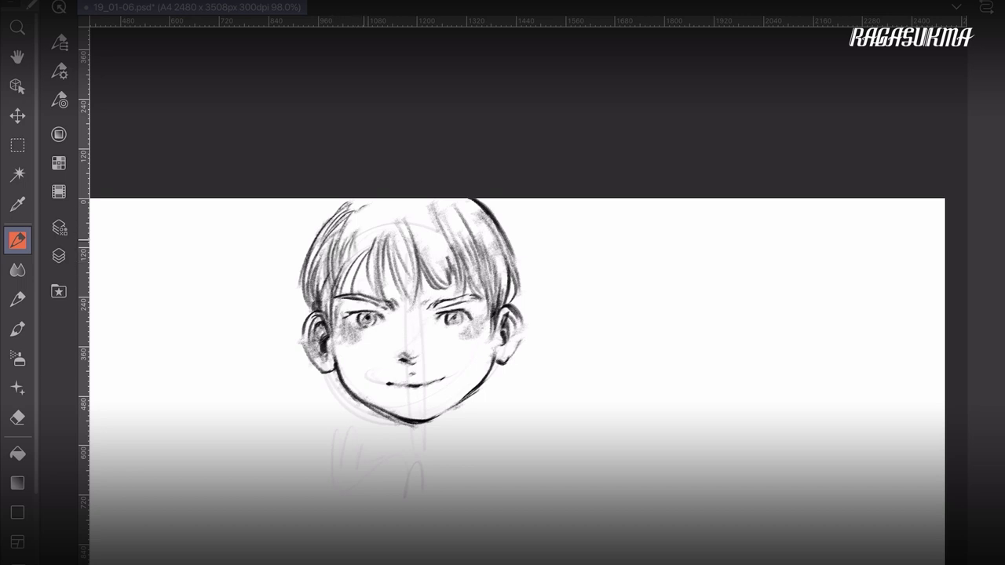
Step: Draw the shadow under the chin, the left half of the shirt collar with its button, and the shoulder line
left_click_drag(375, 409, 419, 436)
mouse_move(372, 409)
left_mouse_down()
mouse_move(394, 452)
mouse_move(383, 438)
mouse_move(360, 441)
mouse_move(375, 487)
mouse_move(402, 462)
mouse_move(413, 465)
mouse_move(395, 477)
mouse_move(422, 474)
mouse_move(412, 479)
mouse_move(423, 459)
mouse_move(355, 455)
mouse_move(333, 474)
left_mouse_up()
left_click_drag(356, 439, 287, 471)
mouse_move(336, 202)
left_mouse_down()
mouse_move(305, 252)
mouse_move(313, 238)
left_mouse_up()
left_click_drag(463, 402, 456, 423)
left_click_drag(422, 465, 437, 485)
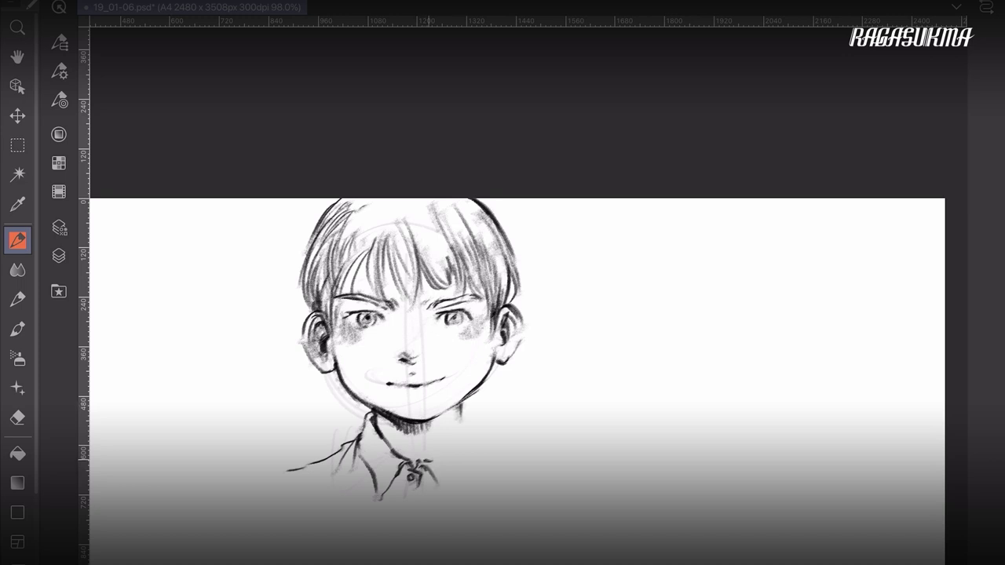
Step: Complete the right half of the collar and shade the right side of the shirt with vertical hatching
mouse_move(462, 408)
left_mouse_down()
mouse_move(468, 436)
mouse_move(457, 420)
mouse_move(448, 436)
mouse_move(416, 435)
mouse_move(438, 422)
left_mouse_up()
mouse_move(467, 440)
left_mouse_down()
mouse_move(440, 502)
mouse_move(459, 525)
left_mouse_up()
mouse_move(471, 414)
left_mouse_down()
mouse_move(467, 502)
mouse_move(473, 477)
left_mouse_up()
left_click_drag(480, 443, 480, 490)
left_click_drag(486, 509, 485, 521)
left_click_drag(493, 487, 489, 525)
left_click_drag(498, 491, 493, 510)
left_click_drag(505, 471, 499, 529)
left_click_drag(507, 515, 505, 539)
left_click_drag(507, 494, 510, 563)
left_click_drag(515, 524, 514, 538)
left_click_drag(533, 458, 529, 542)
mouse_move(518, 449)
left_mouse_down()
mouse_move(515, 551)
mouse_move(508, 532)
left_mouse_up()
left_click_drag(518, 551, 516, 564)
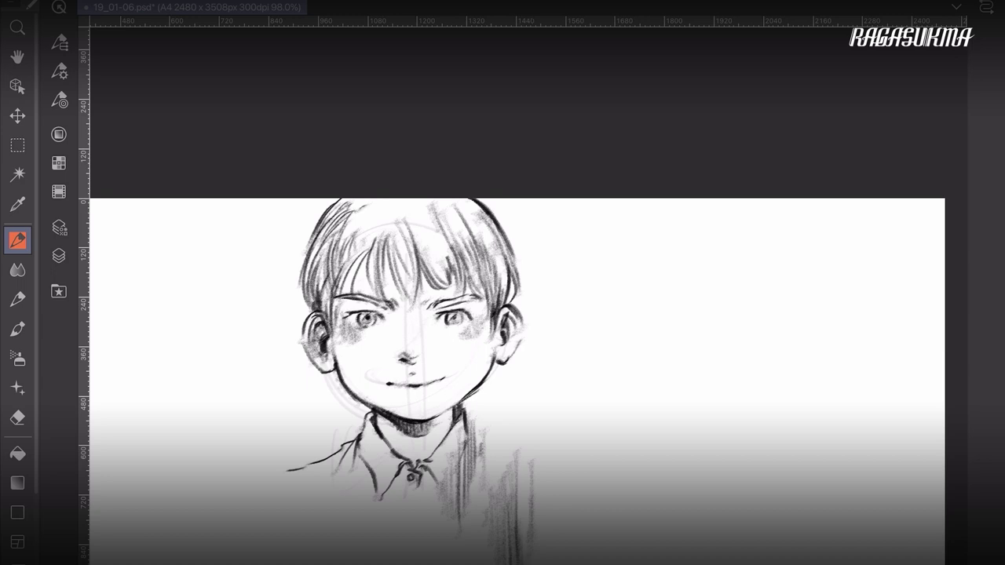
left_click_drag(487, 535, 485, 564)
left_click_drag(491, 490, 488, 526)
left_click_drag(492, 452, 489, 564)
left_click_drag(485, 445, 478, 535)
left_click_drag(482, 464, 480, 502)
Step: Draw the shirt's front opening, the folds across the chest and the left-hand sleeve
left_click_drag(414, 488, 418, 545)
mouse_move(386, 534)
left_mouse_down()
mouse_move(437, 513)
mouse_move(406, 562)
left_mouse_up()
mouse_move(301, 469)
left_mouse_down()
mouse_move(283, 482)
mouse_move(319, 535)
mouse_move(280, 530)
mouse_move(269, 548)
left_mouse_up()
left_click_drag(280, 496, 265, 559)
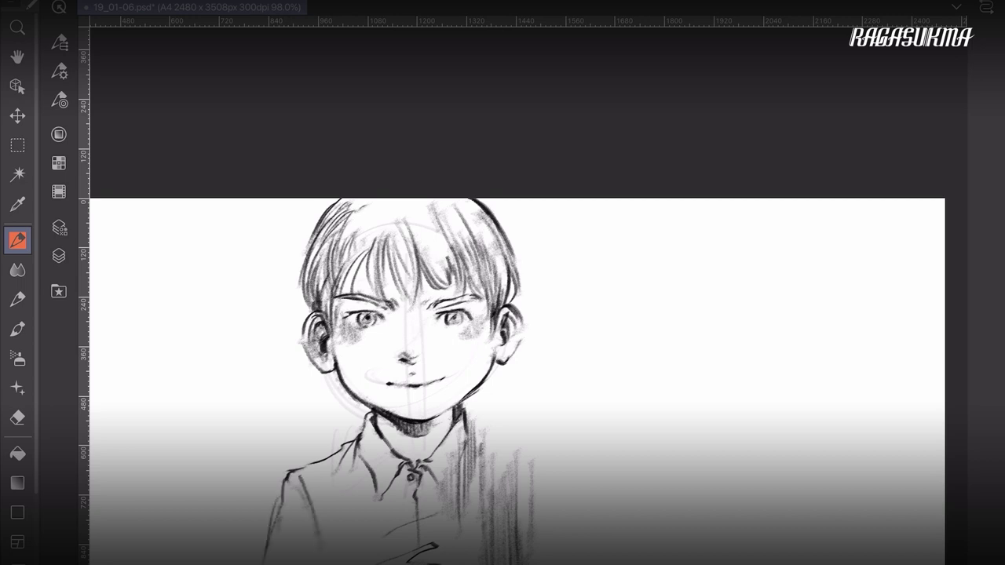
Step: Draw the main tree limb in the empty area left of the boy, rising to the panel's upper edge
left_click_drag(410, 361, 639, 362)
mouse_move(154, 494)
left_mouse_down()
mouse_move(224, 409)
mouse_move(312, 346)
left_mouse_up()
left_click_drag(332, 337, 379, 300)
mouse_move(342, 207)
left_mouse_down()
mouse_move(275, 355)
mouse_move(248, 383)
mouse_move(304, 256)
mouse_move(306, 202)
mouse_move(302, 255)
mouse_move(313, 248)
left_mouse_up()
left_click_drag(304, 258, 323, 222)
Step: Define the lower part of the tree limb and hatch its bark near the page's left edge
mouse_move(259, 383)
left_mouse_down()
mouse_move(284, 342)
mouse_move(221, 413)
mouse_move(231, 407)
mouse_move(189, 472)
left_mouse_up()
left_click_drag(193, 469, 190, 502)
left_click_drag(198, 493, 196, 502)
mouse_move(202, 493)
left_mouse_down()
mouse_move(151, 550)
mouse_move(173, 536)
left_mouse_up()
left_click_drag(184, 514, 177, 530)
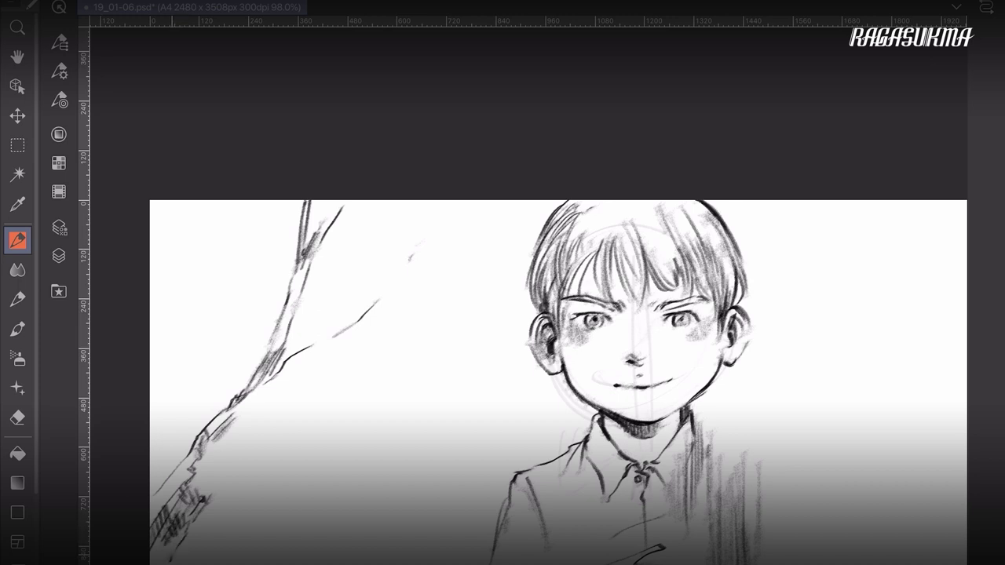
left_click_drag(170, 545, 164, 560)
mouse_move(174, 536)
left_mouse_down()
mouse_move(168, 556)
mouse_move(173, 549)
left_mouse_up()
Step: Draw the lower branch curving from the limb toward the boy, with a thin twig rising at its end
left_click_drag(228, 457, 209, 486)
mouse_move(223, 436)
left_mouse_down()
mouse_move(212, 469)
mouse_move(231, 458)
left_mouse_up()
left_click_drag(246, 443, 234, 458)
mouse_move(265, 429)
left_mouse_down()
mouse_move(251, 438)
mouse_move(318, 409)
mouse_move(365, 404)
mouse_move(330, 410)
left_mouse_up()
mouse_move(350, 398)
left_mouse_down()
mouse_move(295, 399)
mouse_move(282, 421)
mouse_move(261, 429)
left_mouse_up()
mouse_move(303, 396)
left_mouse_down()
mouse_move(277, 405)
mouse_move(377, 390)
mouse_move(392, 421)
mouse_move(406, 411)
mouse_move(396, 390)
mouse_move(419, 390)
mouse_move(460, 328)
left_mouse_up()
left_click_drag(430, 378, 488, 297)
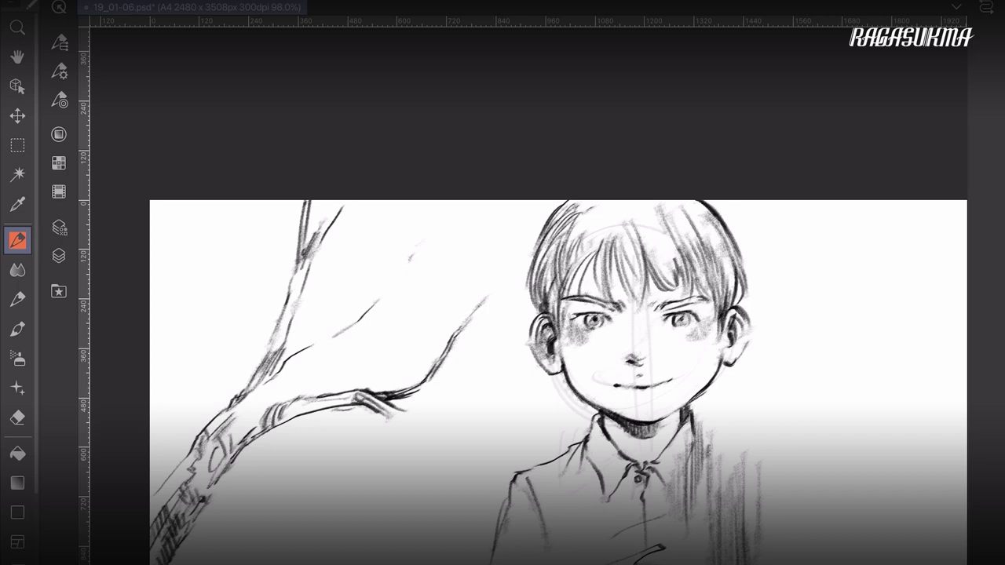
Step: Add small forked twigs hanging from the end of the lower branch toward the boy's shoulder
mouse_move(420, 393)
left_mouse_down()
mouse_move(466, 388)
mouse_move(506, 417)
left_mouse_up()
mouse_move(378, 412)
left_mouse_down()
mouse_move(401, 430)
mouse_move(425, 416)
mouse_move(432, 442)
mouse_move(463, 453)
left_mouse_up()
mouse_move(407, 420)
left_mouse_down()
mouse_move(429, 438)
mouse_move(419, 436)
mouse_move(423, 460)
left_mouse_up()
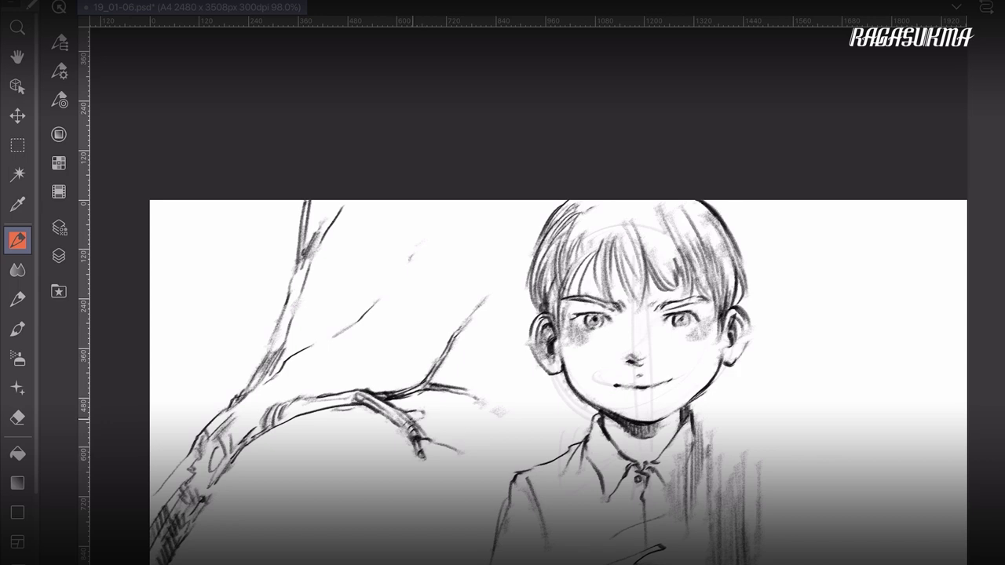
left_click_drag(410, 413, 498, 452)
left_click_drag(440, 440, 458, 450)
mouse_move(437, 434)
left_mouse_down()
mouse_move(468, 455)
mouse_move(499, 455)
left_mouse_up()
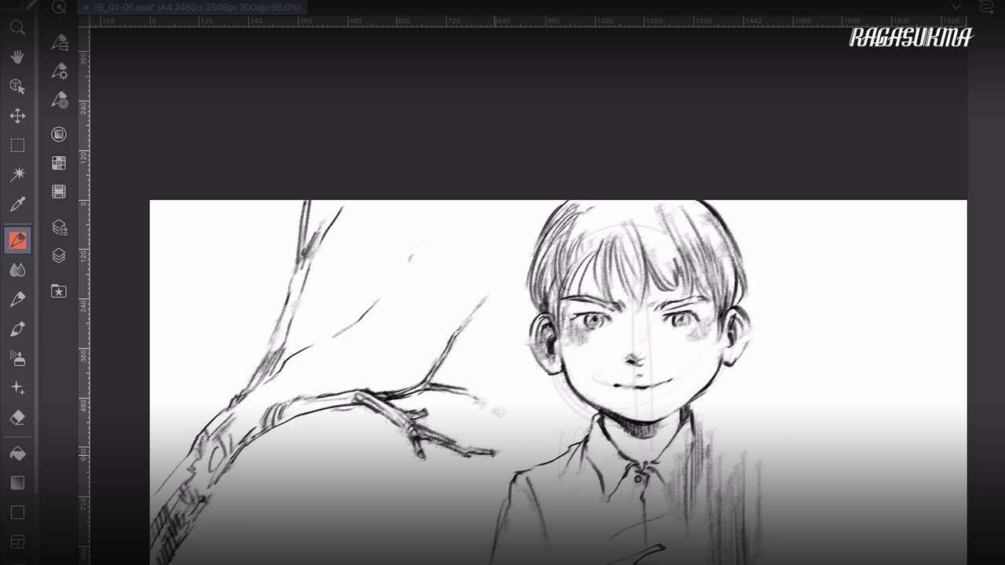
Step: Hatch the bark where the lower branch joins the limb and strengthen the limb's outer edge
mouse_move(267, 399)
left_mouse_down()
mouse_move(190, 502)
mouse_move(205, 498)
mouse_move(212, 468)
mouse_move(265, 399)
mouse_move(249, 411)
mouse_move(242, 445)
mouse_move(265, 419)
left_mouse_up()
left_click_drag(227, 470, 240, 444)
left_click_drag(152, 497, 181, 463)
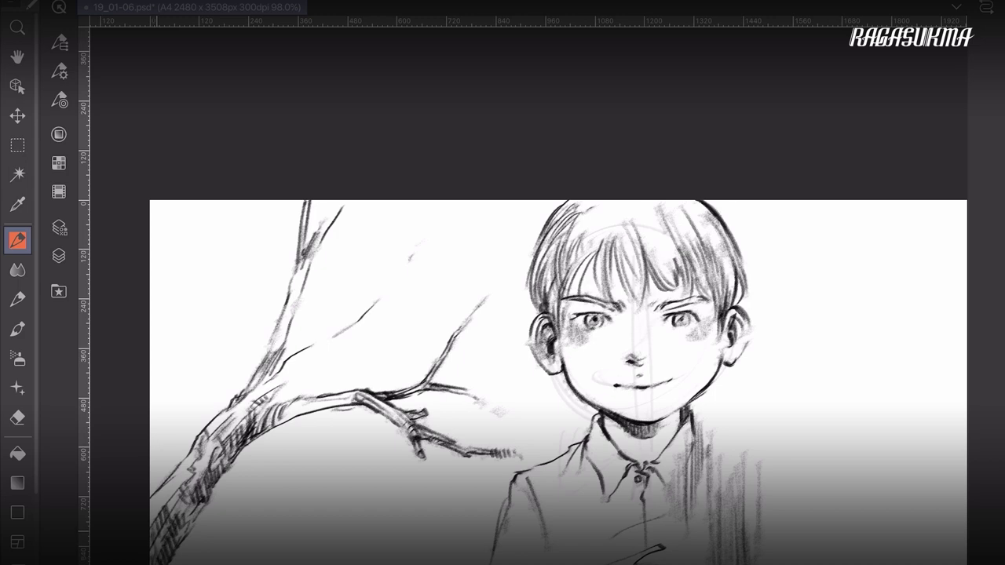
left_click_drag(165, 506, 174, 484)
Step: Draw and hatch the middle branch growing diagonally up from the fork of the tree limb
left_click_drag(268, 383, 284, 368)
left_click_drag(262, 383, 270, 372)
mouse_move(316, 350)
left_mouse_down()
mouse_move(359, 317)
mouse_move(358, 342)
left_mouse_up()
left_click_drag(318, 369, 350, 353)
left_click_drag(299, 384, 325, 365)
mouse_move(278, 409)
left_mouse_down()
mouse_move(301, 383)
mouse_move(298, 363)
mouse_move(363, 325)
left_mouse_up()
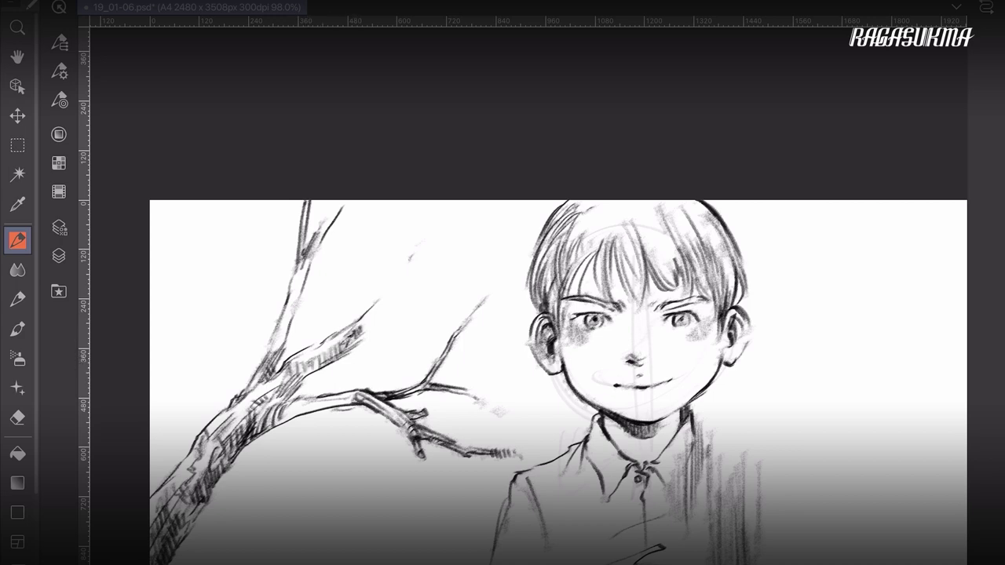
Step: Extend the middle branch with an upright twig, a long tapering twig toward the boy's head and a short stub
left_click_drag(380, 289, 399, 247)
mouse_move(367, 310)
left_mouse_down()
mouse_move(405, 211)
mouse_move(393, 275)
left_mouse_up()
mouse_move(398, 221)
left_mouse_down()
mouse_move(391, 282)
mouse_move(406, 209)
mouse_move(386, 296)
mouse_move(389, 289)
left_mouse_up()
left_click_drag(405, 225, 405, 210)
left_click_drag(393, 286, 437, 267)
left_click_drag(392, 319, 356, 331)
left_click_drag(396, 292, 359, 341)
mouse_move(392, 305)
left_mouse_down()
mouse_move(362, 337)
mouse_move(441, 272)
mouse_move(425, 279)
mouse_move(497, 256)
left_mouse_up()
left_click_drag(431, 278, 474, 265)
mouse_move(394, 309)
left_mouse_down()
mouse_move(425, 291)
mouse_move(360, 347)
mouse_move(389, 327)
left_mouse_up()
left_click_drag(383, 333, 394, 325)
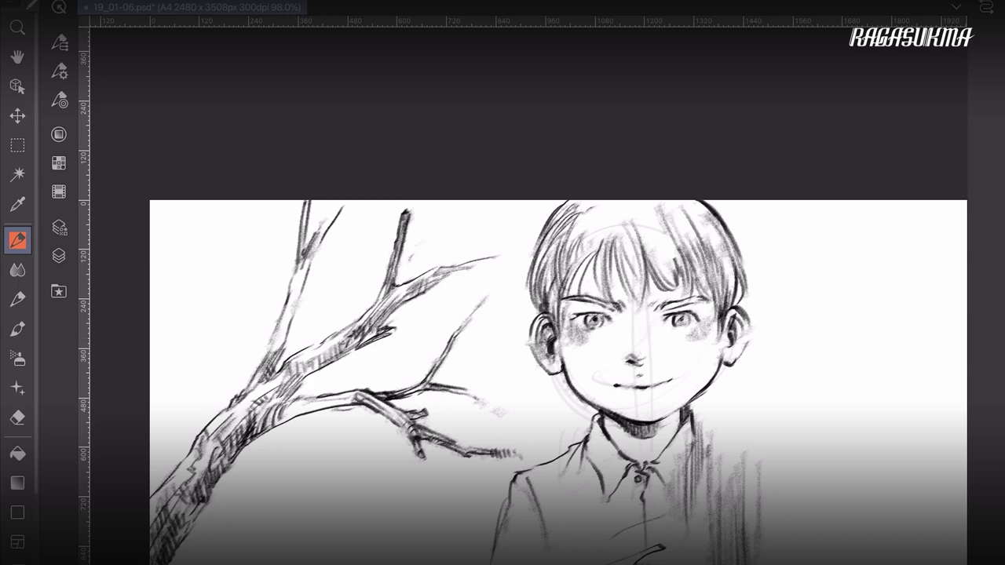
Step: Hatch the middle branch's stub and tip, and start a dark second branch along the panel's left edge
mouse_move(369, 342)
left_mouse_down()
mouse_move(374, 330)
mouse_move(395, 326)
left_mouse_up()
mouse_move(459, 275)
left_mouse_down()
mouse_move(496, 253)
mouse_move(515, 257)
left_mouse_up()
mouse_move(239, 201)
left_mouse_down()
mouse_move(156, 371)
mouse_move(152, 411)
mouse_move(160, 290)
left_mouse_up()
left_click_drag(165, 346, 161, 298)
left_click_drag(162, 375, 154, 337)
Step: Darken the bark hatching at the base of the main limb in the panel's lower left corner
left_click_drag(169, 513, 152, 556)
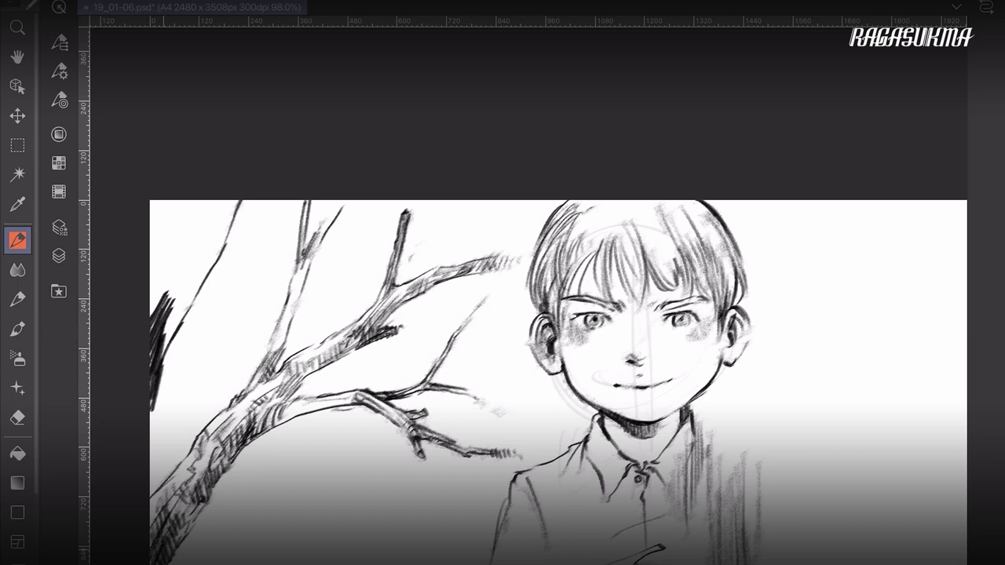
left_click_drag(175, 540, 168, 557)
mouse_move(177, 508)
left_mouse_down()
mouse_move(169, 546)
mouse_move(184, 529)
left_mouse_up()
left_click_drag(198, 494, 195, 508)
Step: Build up the dark branch at the panel's left edge with dense hatching and a short forked stub
left_click_drag(177, 315, 165, 331)
left_click_drag(175, 314, 162, 335)
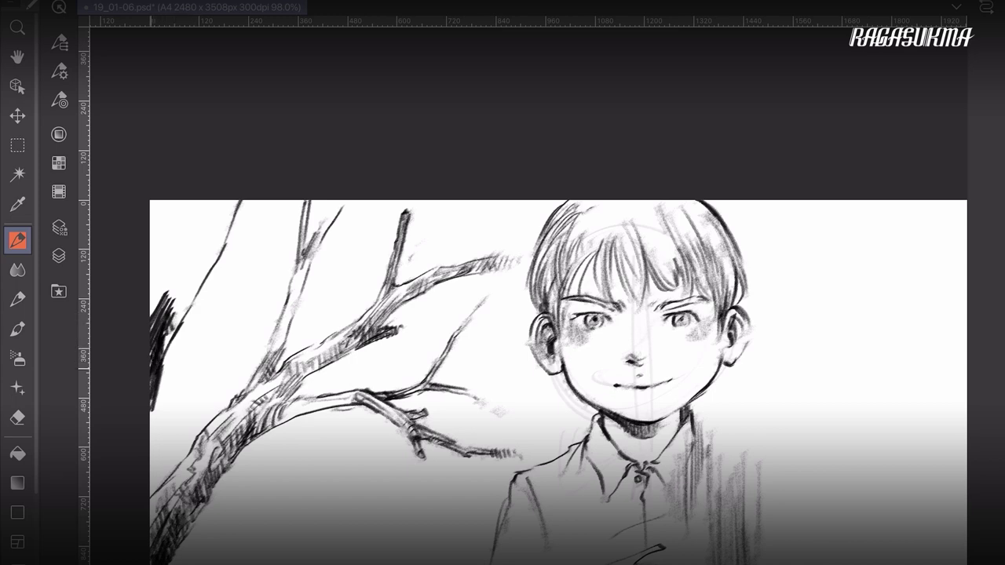
mouse_move(171, 358)
left_mouse_down()
mouse_move(161, 383)
mouse_move(161, 369)
left_mouse_up()
mouse_move(197, 327)
left_mouse_down()
mouse_move(182, 340)
mouse_move(209, 309)
mouse_move(152, 405)
left_mouse_up()
left_click_drag(212, 314, 160, 376)
mouse_move(179, 351)
left_mouse_down()
mouse_move(168, 367)
mouse_move(186, 350)
left_mouse_up()
left_click_drag(212, 319, 198, 342)
left_click_drag(163, 378, 150, 417)
left_click_drag(193, 291, 160, 356)
mouse_move(193, 289)
left_mouse_down()
mouse_move(164, 352)
mouse_move(179, 323)
left_mouse_up()
left_click_drag(200, 271, 189, 298)
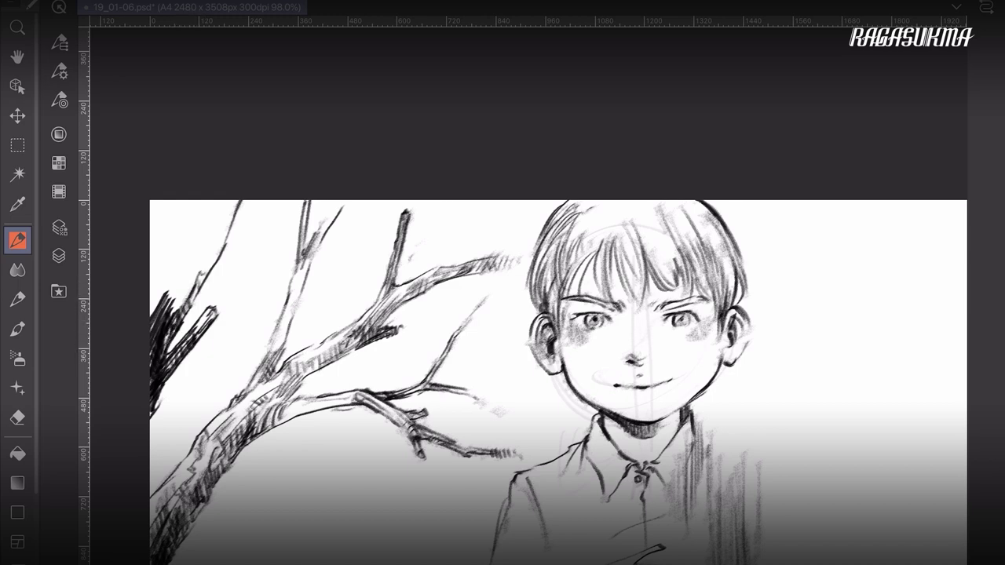
Step: Thicken and hatch the left-edge branch where it rises to the panel's top edge
mouse_move(202, 234)
left_mouse_down()
mouse_move(194, 254)
mouse_move(215, 259)
left_mouse_up()
left_click_drag(203, 253, 181, 284)
left_click_drag(183, 273, 155, 310)
left_click_drag(182, 266, 151, 314)
mouse_move(168, 285)
left_mouse_down()
mouse_move(151, 315)
mouse_move(170, 318)
mouse_move(188, 287)
left_mouse_up()
mouse_move(204, 245)
left_mouse_down()
mouse_move(195, 273)
mouse_move(187, 258)
left_mouse_up()
left_click_drag(199, 219, 196, 243)
mouse_move(218, 201)
left_mouse_down()
mouse_move(203, 245)
mouse_move(226, 222)
left_mouse_up()
key("e")
key("p")
Step: Sketch guide strokes on the boy's other side for a diagonal tree limb and a thin lower branch reaching toward him
left_click_drag(883, 361, 584, 345)
scroll(622, 437, "down", 2)
left_click_drag(666, 377, 765, 473)
mouse_move(554, 409)
left_mouse_down()
mouse_move(616, 436)
mouse_move(729, 451)
left_mouse_up()
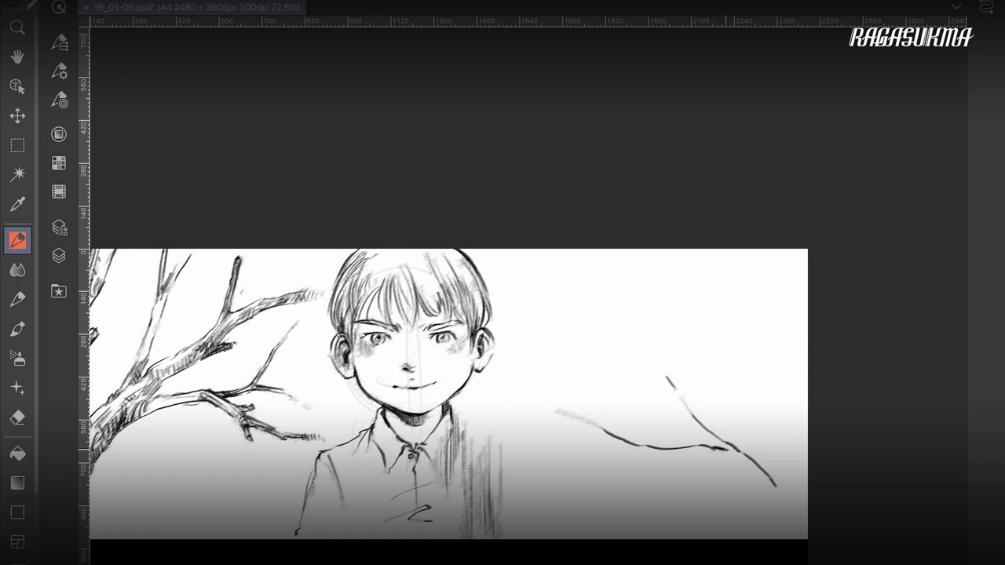
left_click_drag(519, 393, 620, 442)
Step: Thicken the right tree's lower branch, add a short forked twig beneath it and fade its tip with light hatching
left_click_drag(549, 392, 348, 407)
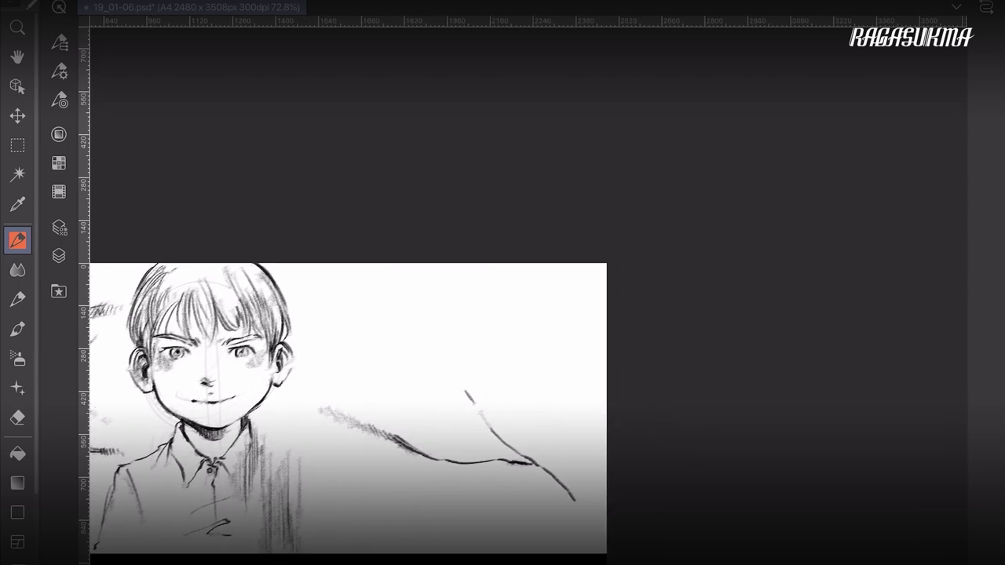
left_click_drag(410, 452, 436, 462)
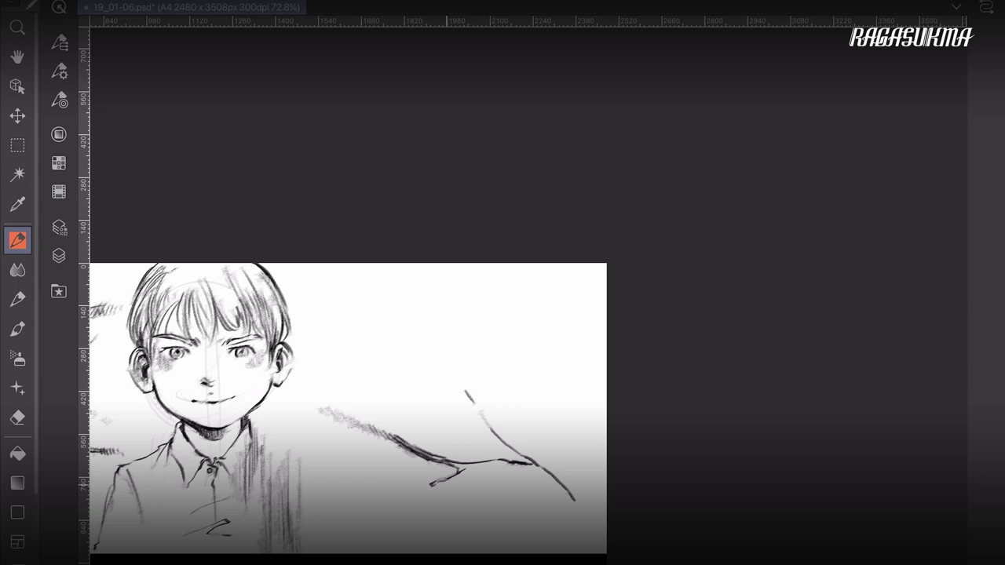
left_click_drag(466, 469, 474, 465)
left_click_drag(455, 469, 557, 465)
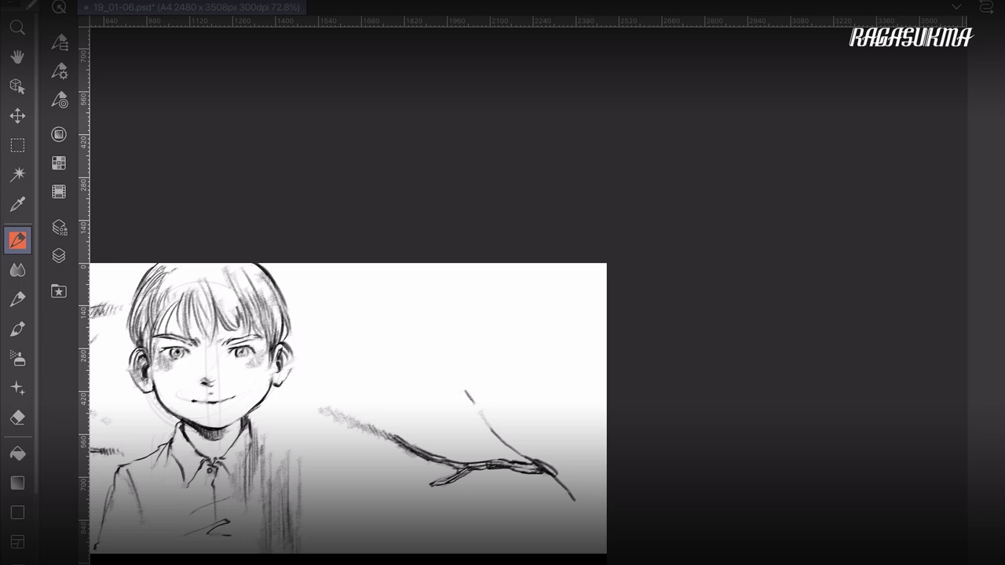
left_click_drag(442, 372, 471, 401)
left_click_drag(303, 399, 328, 416)
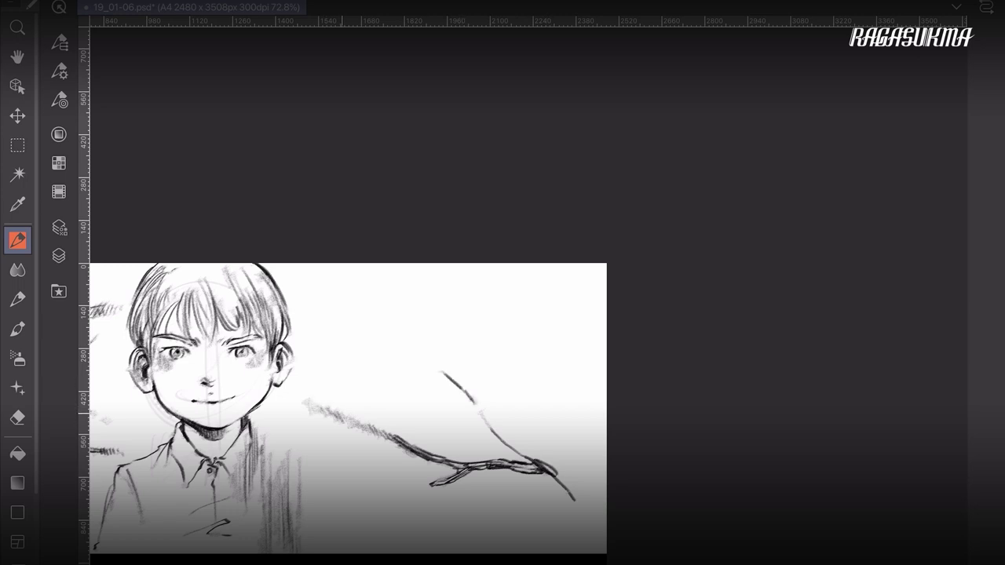
Step: Draw the upper part of the right limb with rough hatched strokes and a short stub pointing toward the boy
mouse_move(436, 366)
left_mouse_down()
mouse_move(398, 317)
mouse_move(444, 346)
left_mouse_up()
mouse_move(384, 283)
left_mouse_down()
mouse_move(433, 361)
mouse_move(461, 377)
mouse_move(482, 412)
mouse_move(474, 403)
left_mouse_up()
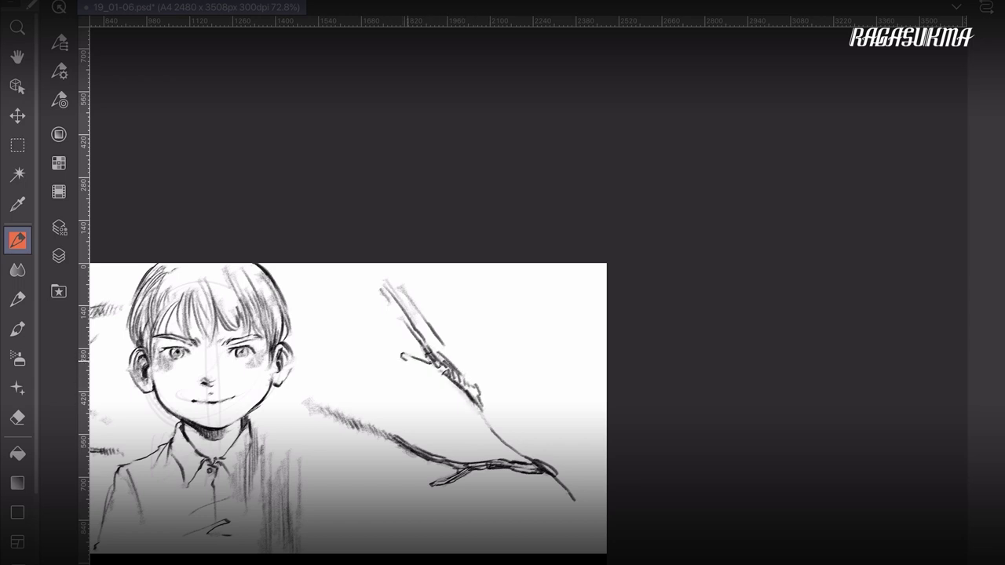
mouse_move(403, 360)
left_mouse_down()
mouse_move(464, 391)
mouse_move(450, 386)
left_mouse_up()
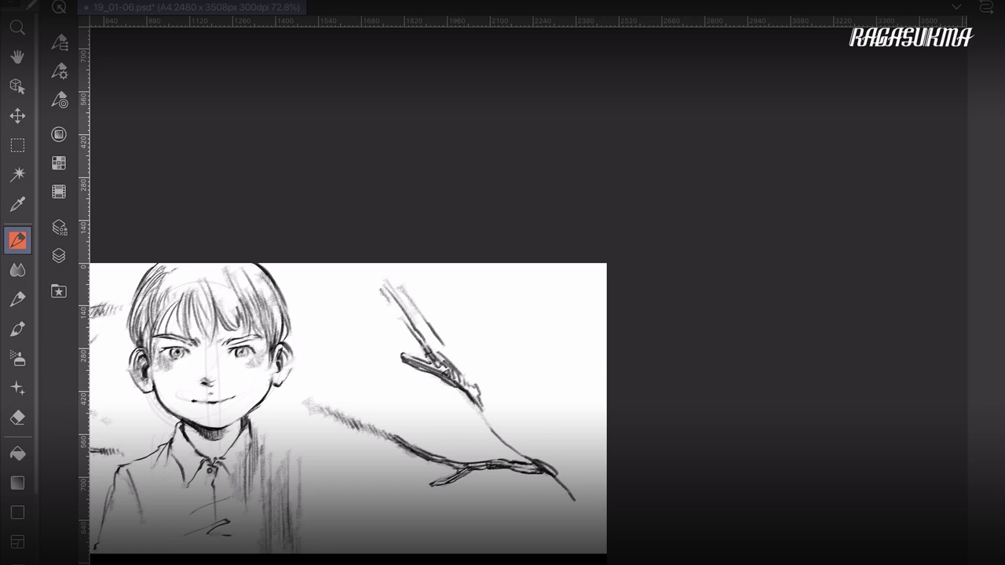
Step: Fork the top of the right limb into two branches running up to the panel's top edge
left_click_drag(333, 264, 411, 334)
left_click_drag(404, 320, 341, 264)
left_click_drag(341, 263, 390, 304)
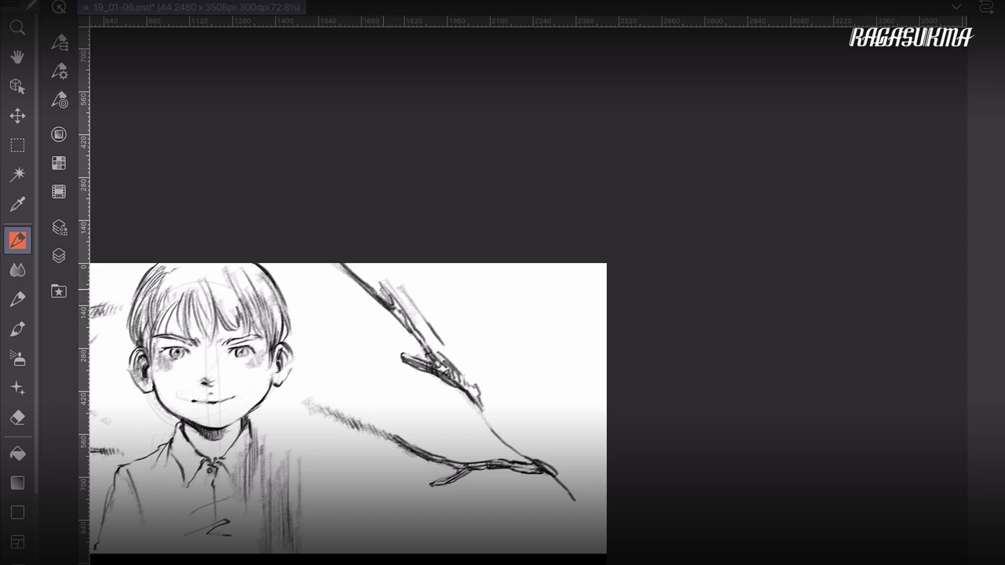
left_click_drag(374, 263, 450, 356)
Step: Outline and hatch the right limb from its middle down to the panel's lower right corner
mouse_move(422, 319)
left_mouse_down()
mouse_move(521, 422)
mouse_move(512, 426)
left_mouse_up()
mouse_move(482, 392)
left_mouse_down()
mouse_move(517, 438)
mouse_move(489, 426)
mouse_move(518, 452)
left_mouse_up()
left_click_drag(479, 410, 521, 446)
left_click_drag(482, 383, 581, 471)
mouse_move(514, 438)
left_mouse_down()
mouse_move(543, 466)
mouse_move(562, 458)
left_mouse_up()
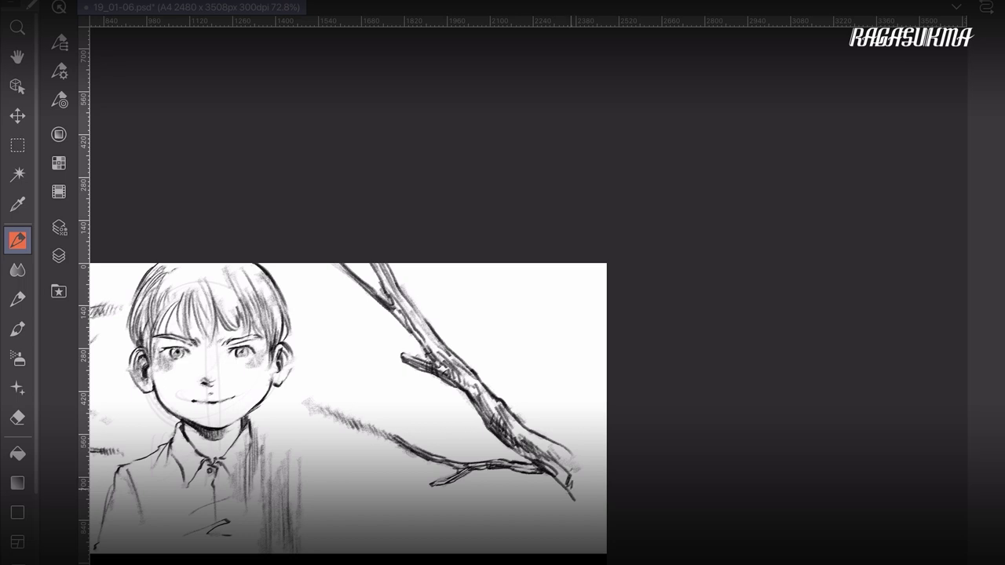
left_click_drag(584, 504, 597, 522)
left_click_drag(564, 482, 583, 503)
left_click_drag(549, 467, 587, 492)
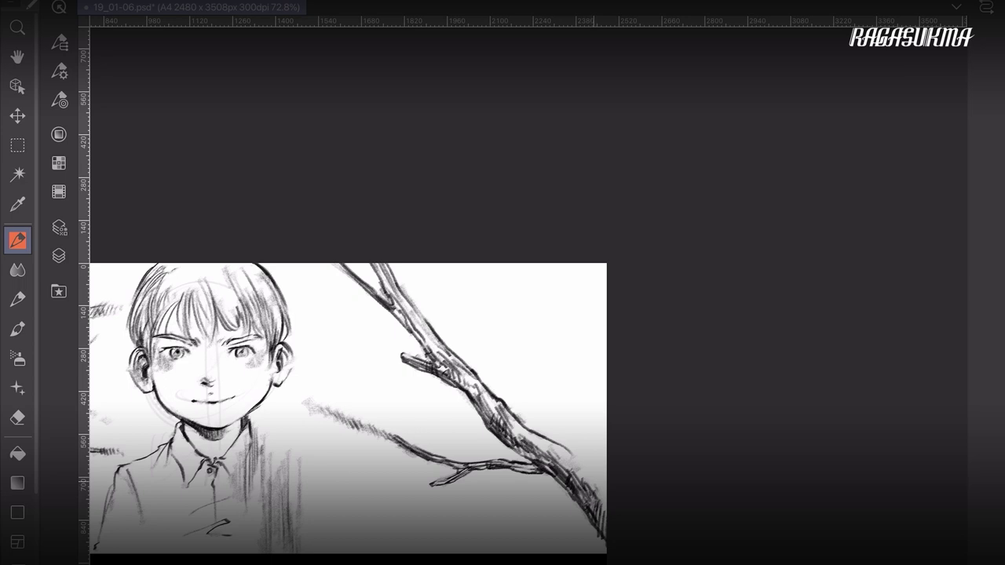
Step: Draw a slender branch rising from the base of the right limb, with a short stub and forked upper twigs
left_click_drag(585, 465, 514, 290)
left_click_drag(522, 305, 555, 402)
left_click_drag(521, 356, 555, 396)
mouse_move(552, 398)
left_mouse_down()
mouse_move(522, 356)
mouse_move(588, 445)
mouse_move(604, 493)
mouse_move(579, 428)
left_mouse_up()
mouse_move(572, 414)
left_mouse_down()
mouse_move(581, 428)
mouse_move(557, 379)
left_mouse_up()
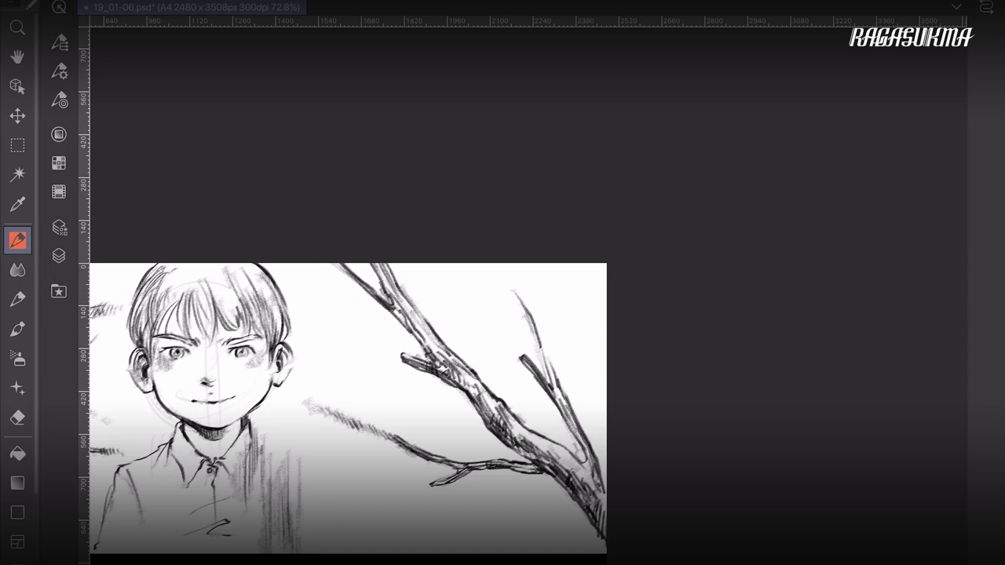
left_click_drag(554, 385, 531, 284)
mouse_move(536, 319)
left_mouse_down()
mouse_move(528, 273)
mouse_move(508, 278)
left_mouse_up()
left_click_drag(523, 300, 503, 266)
Step: Hatch a soft background branch extending from the right limb toward the boy's hair
left_click_drag(328, 314, 383, 332)
left_click_drag(303, 303, 289, 281)
mouse_move(322, 317)
left_mouse_down()
mouse_move(301, 287)
mouse_move(364, 335)
mouse_move(418, 350)
mouse_move(470, 348)
left_mouse_up()
Step: Draw and hatch a secondary branch behind the right limb, descending from the panel's top edge with a small fork
mouse_move(462, 340)
left_mouse_down()
mouse_move(480, 342)
mouse_move(411, 264)
left_mouse_up()
mouse_move(448, 299)
left_mouse_down()
mouse_move(410, 265)
mouse_move(477, 332)
left_mouse_up()
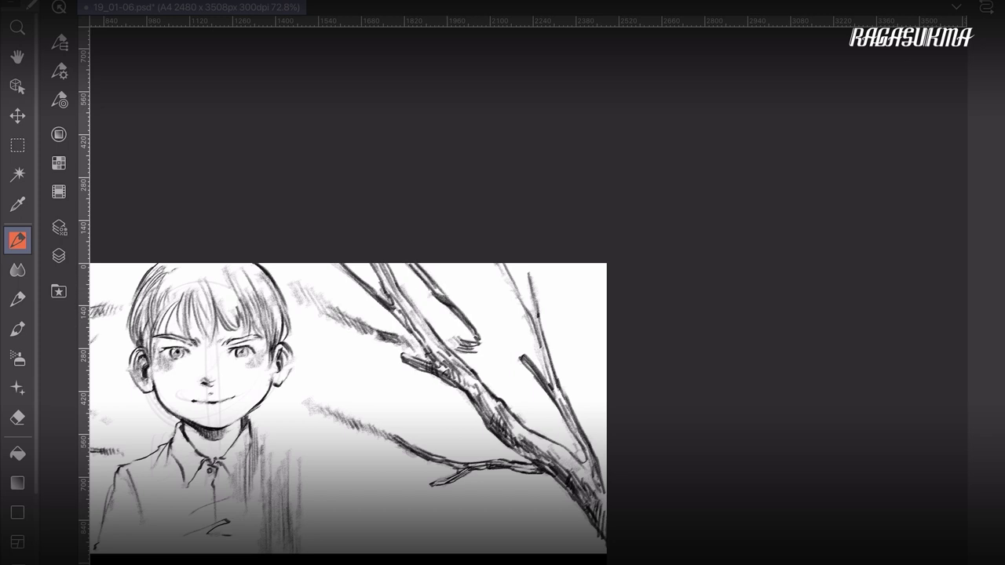
left_click_drag(435, 297, 397, 280)
mouse_move(438, 295)
left_mouse_down()
mouse_move(425, 274)
mouse_move(476, 326)
left_mouse_up()
mouse_move(472, 321)
left_mouse_down()
mouse_move(488, 338)
mouse_move(485, 354)
mouse_move(507, 365)
left_mouse_up()
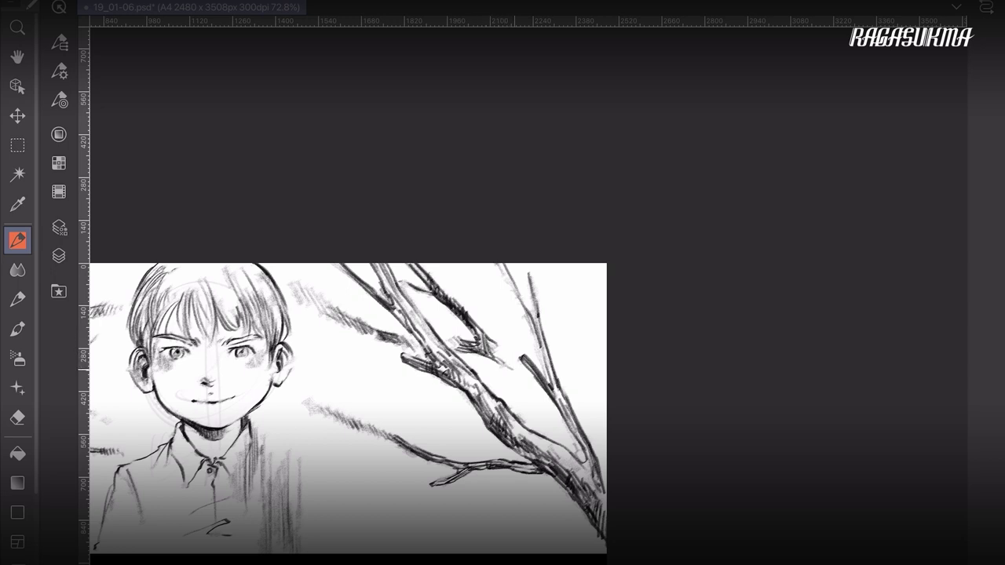
left_click_drag(471, 330, 488, 346)
Step: Hatch dark overlapping background branches along the panel's right edge behind the slender branch
mouse_move(573, 386)
left_mouse_down()
mouse_move(604, 416)
mouse_move(606, 441)
mouse_move(579, 410)
mouse_move(603, 431)
mouse_move(601, 419)
mouse_move(605, 441)
left_mouse_up()
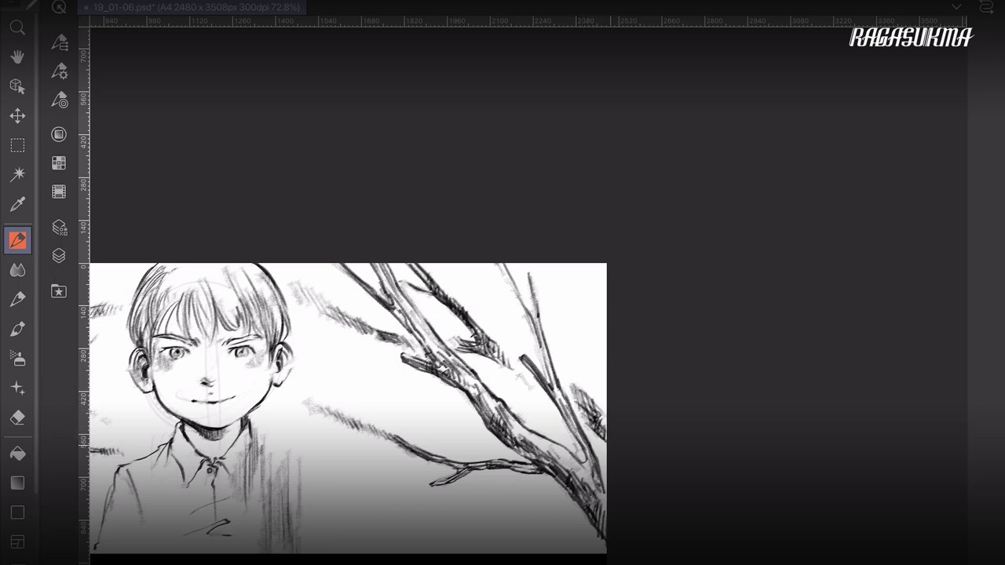
mouse_move(587, 404)
left_mouse_down()
mouse_move(605, 385)
mouse_move(573, 346)
left_mouse_up()
mouse_move(596, 384)
left_mouse_down()
mouse_move(558, 318)
mouse_move(579, 356)
left_mouse_up()
left_click_drag(559, 311, 580, 345)
mouse_move(556, 292)
left_mouse_down()
mouse_move(586, 344)
mouse_move(573, 344)
left_mouse_up()
mouse_move(542, 275)
left_mouse_down()
mouse_move(561, 325)
mouse_move(605, 384)
left_mouse_up()
left_click_drag(584, 342, 606, 382)
left_click_drag(592, 403, 606, 414)
left_click_drag(595, 378, 605, 397)
left_click_drag(592, 366, 605, 387)
mouse_move(585, 343)
left_mouse_down()
mouse_move(606, 380)
mouse_move(594, 355)
left_mouse_up()
left_click_drag(595, 353, 605, 381)
left_click_drag(603, 400, 606, 417)
left_click_drag(603, 406, 606, 434)
left_click_drag(601, 373, 606, 394)
left_click_drag(587, 339, 604, 367)
left_click_drag(584, 333, 606, 365)
Step: Extend the right-edge branches with thin strokes rising to the panel's top edge
mouse_move(562, 306)
left_mouse_down()
mouse_move(589, 342)
mouse_move(598, 332)
mouse_move(578, 264)
left_mouse_up()
left_click_drag(604, 348, 582, 262)
mouse_move(606, 335)
left_mouse_down()
mouse_move(587, 262)
mouse_move(579, 265)
left_mouse_up()
Step: Hatch two faint background branches along the panel's bottom edge beneath the right tree's lower branch
mouse_move(589, 284)
left_mouse_down()
mouse_move(709, 265)
mouse_move(703, 270)
left_mouse_up()
left_click_drag(570, 515, 582, 523)
left_click_drag(536, 496, 546, 510)
left_click_drag(551, 500, 555, 512)
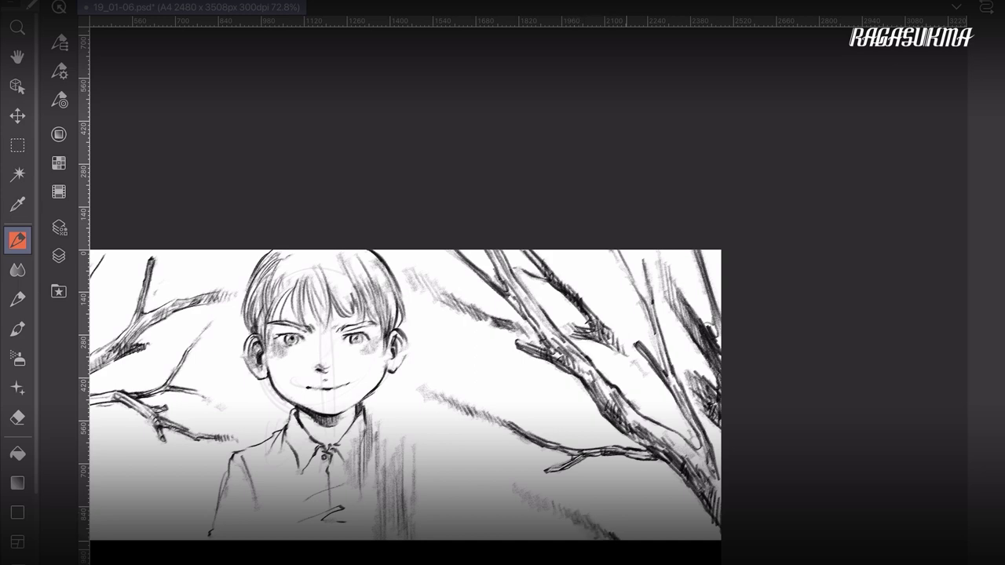
left_click_drag(612, 488, 647, 538)
left_click_drag(628, 499, 645, 535)
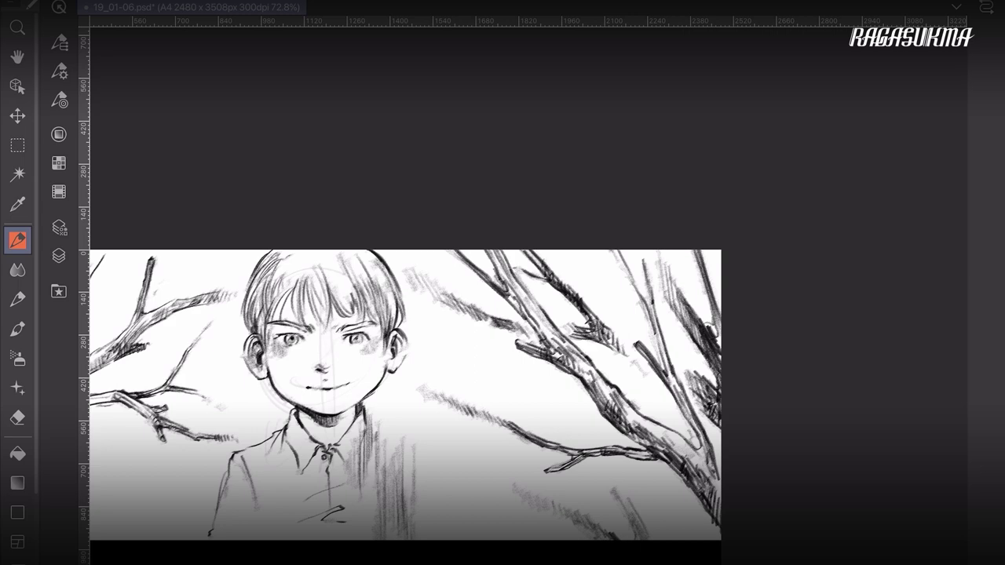
left_click_drag(616, 474, 621, 499)
left_click_drag(623, 485, 628, 511)
Step: Hatch a faint diagonal background branch below the left tree's lower branch
left_click_drag(502, 369, 713, 324)
mouse_move(328, 411)
left_mouse_down()
mouse_move(273, 458)
mouse_move(339, 385)
left_mouse_up()
left_click_drag(301, 428, 330, 388)
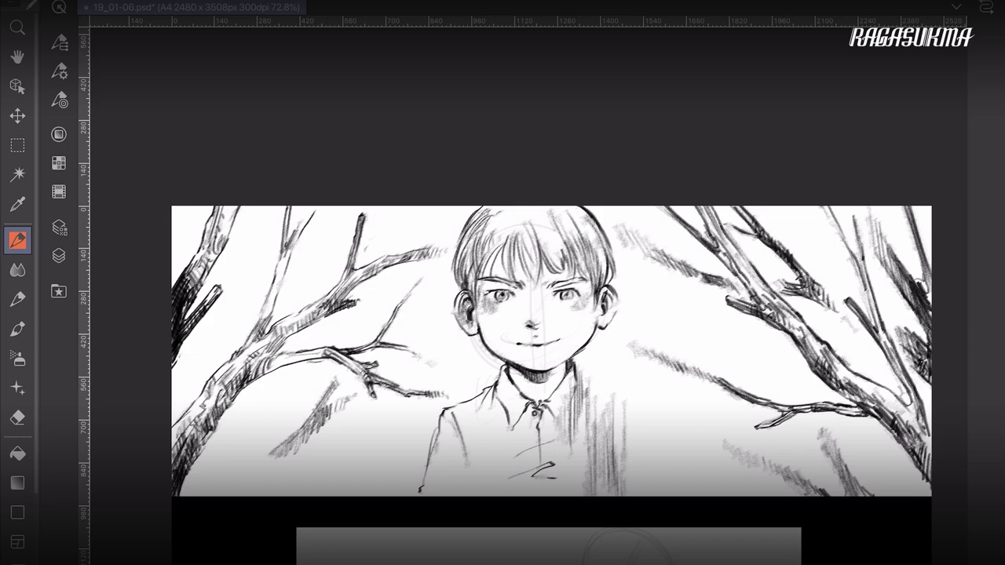
mouse_move(287, 460)
left_mouse_down()
mouse_move(299, 444)
mouse_move(270, 453)
left_mouse_up()
Step: Hatch a faint forked background branch at the panel's bottom edge beside the base of the left tree limb
left_click_drag(237, 496, 244, 477)
left_click_drag(234, 496, 255, 472)
left_click_drag(232, 496, 234, 452)
left_click_drag(234, 464, 240, 442)
left_click_drag(219, 482, 225, 452)
mouse_move(214, 479)
left_mouse_down()
mouse_move(225, 454)
mouse_move(215, 469)
left_mouse_up()
left_click_drag(202, 495, 206, 487)
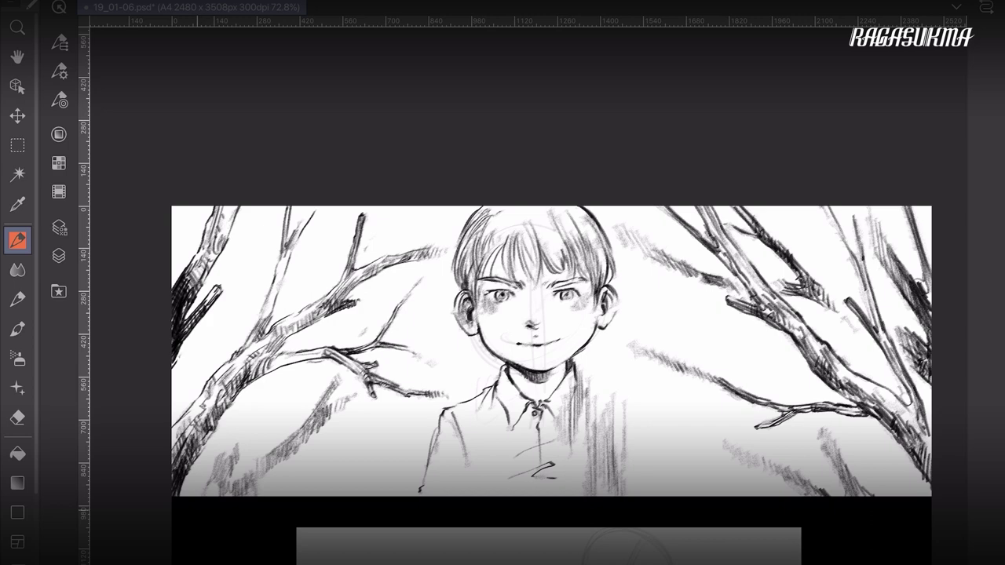
left_click_drag(213, 494, 224, 472)
left_click_drag(216, 493, 233, 453)
left_click_drag(226, 476, 236, 443)
left_click_drag(234, 451, 240, 434)
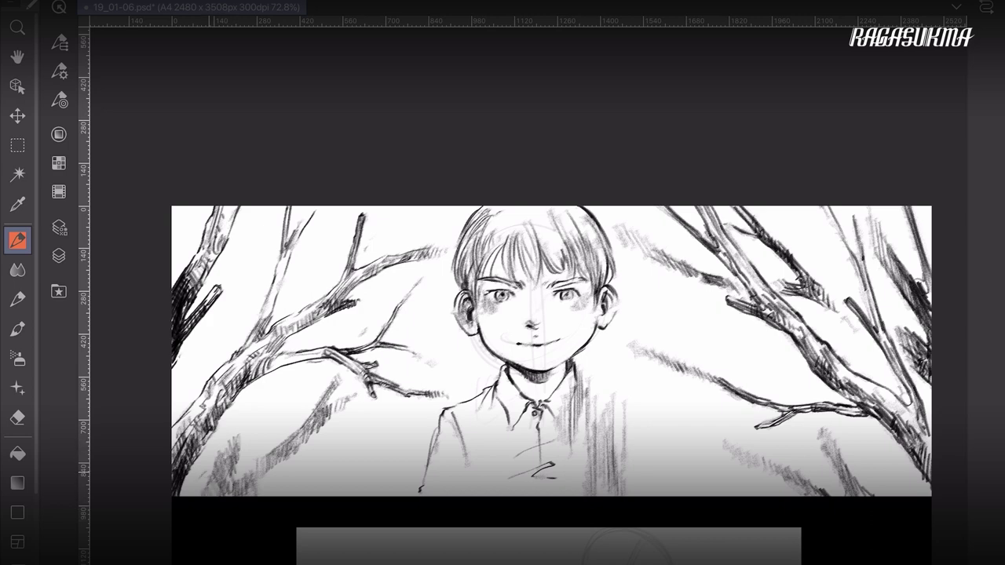
Step: Hatch a faint background branch rising diagonally from the panel's bottom edge beneath the left tree limb
left_click_drag(194, 491, 215, 471)
left_click_drag(197, 492, 217, 472)
left_click_drag(215, 492, 230, 456)
left_click_drag(227, 463, 238, 418)
left_click_drag(224, 444, 234, 412)
left_click_drag(226, 442, 240, 410)
left_click_drag(235, 445, 248, 414)
left_click_drag(234, 474, 241, 405)
left_click_drag(239, 432, 249, 398)
left_click_drag(248, 416, 262, 389)
mouse_move(257, 407)
left_mouse_down()
mouse_move(267, 388)
mouse_move(259, 380)
left_mouse_up()
mouse_move(258, 403)
left_mouse_down()
mouse_move(269, 376)
mouse_move(261, 390)
left_mouse_up()
left_click_drag(256, 410, 269, 383)
left_click_drag(252, 409, 267, 384)
left_click_drag(265, 397, 271, 379)
Step: Hatch a tall faint background trunk rising behind the left tree, between its dark outer trunk and thin upright branch
left_click_drag(228, 337, 235, 302)
left_click_drag(230, 339, 242, 297)
left_click_drag(234, 331, 239, 301)
left_click_drag(239, 321, 244, 287)
left_click_drag(236, 303, 246, 262)
left_click_drag(248, 278, 252, 220)
mouse_move(238, 287)
left_mouse_down()
mouse_move(246, 252)
mouse_move(236, 273)
left_mouse_up()
mouse_move(237, 275)
left_mouse_down()
mouse_move(233, 236)
mouse_move(237, 243)
left_mouse_up()
left_click_drag(239, 283, 236, 233)
left_click_drag(237, 300, 238, 231)
left_click_drag(244, 300, 244, 258)
left_click_drag(256, 264, 249, 219)
Step: Fill the top panel's upper-left corner with diagonal hatching behind the dark tree trunk
left_click_drag(187, 235, 184, 207)
mouse_move(177, 259)
left_mouse_down()
mouse_move(177, 212)
mouse_move(188, 207)
left_mouse_up()
left_click_drag(179, 223, 182, 206)
left_click_drag(172, 235, 188, 207)
left_click_drag(172, 250, 196, 208)
left_click_drag(173, 259, 199, 209)
Step: Hatch a faint diagonal branch along the panel's left edge, between the dark trunk and the lower tree limb
mouse_move(182, 389)
left_mouse_down()
mouse_move(188, 359)
mouse_move(185, 388)
mouse_move(200, 360)
left_mouse_up()
left_click_drag(173, 406, 185, 367)
left_click_drag(188, 402, 198, 373)
mouse_move(174, 398)
left_mouse_down()
mouse_move(193, 369)
mouse_move(187, 378)
left_mouse_up()
left_click_drag(187, 376, 201, 359)
left_click_drag(192, 380, 214, 332)
mouse_move(197, 361)
left_mouse_down()
mouse_move(218, 322)
mouse_move(215, 336)
left_mouse_up()
left_click_drag(195, 381, 225, 317)
Step: Add thin faint background branches between the left tree's upper branches and near the bottom edge beside the boy's arm
left_click_drag(287, 292, 305, 275)
left_click_drag(293, 284, 305, 272)
left_click_drag(303, 279, 348, 227)
left_click_drag(295, 231, 314, 207)
left_click_drag(391, 223, 400, 218)
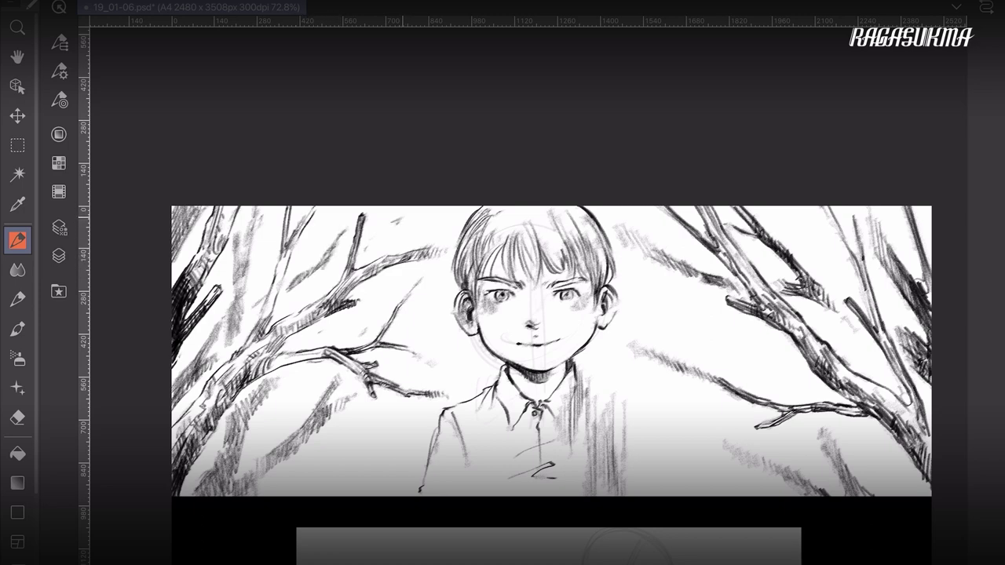
left_click_drag(393, 465, 339, 482)
mouse_move(339, 496)
left_mouse_down()
mouse_move(343, 478)
mouse_move(367, 475)
left_mouse_up()
left_click_drag(367, 480, 397, 445)
Step: Check the text box placement over the first two panels by briefly showing the TXT layer folder
mouse_move(549, 346)
left_mouse_down()
mouse_move(416, 333)
mouse_move(318, 140)
left_mouse_up()
scroll(502, 282, "up", 2)
scroll(582, 322, "up", 3)
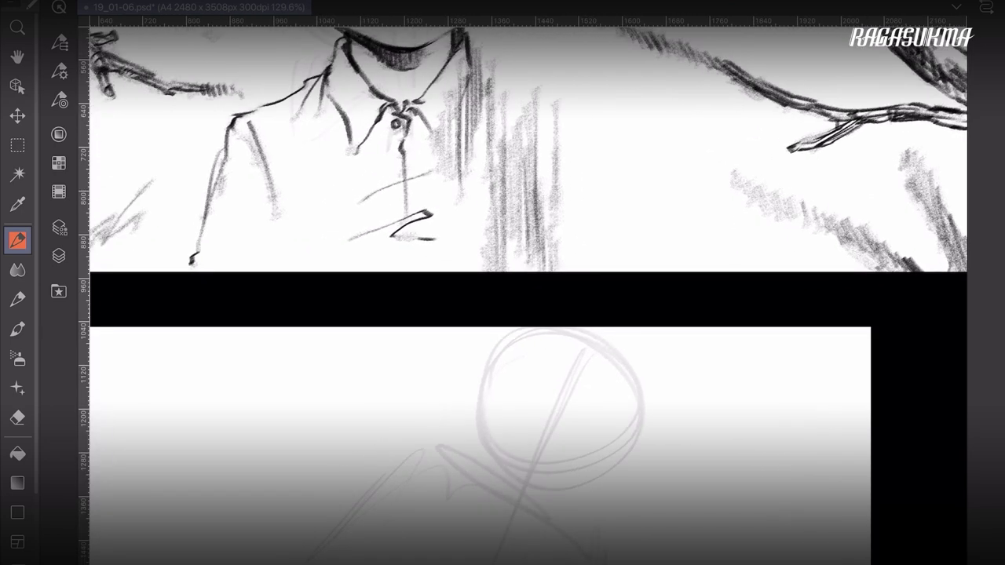
left_click(59, 255)
left_click(92, 95)
left_click(58, 255)
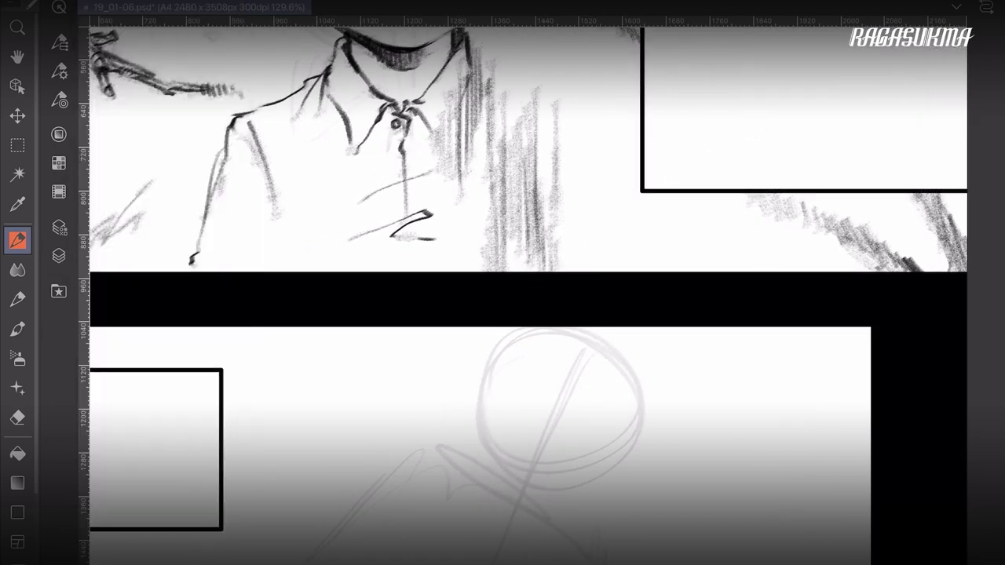
left_click(58, 255)
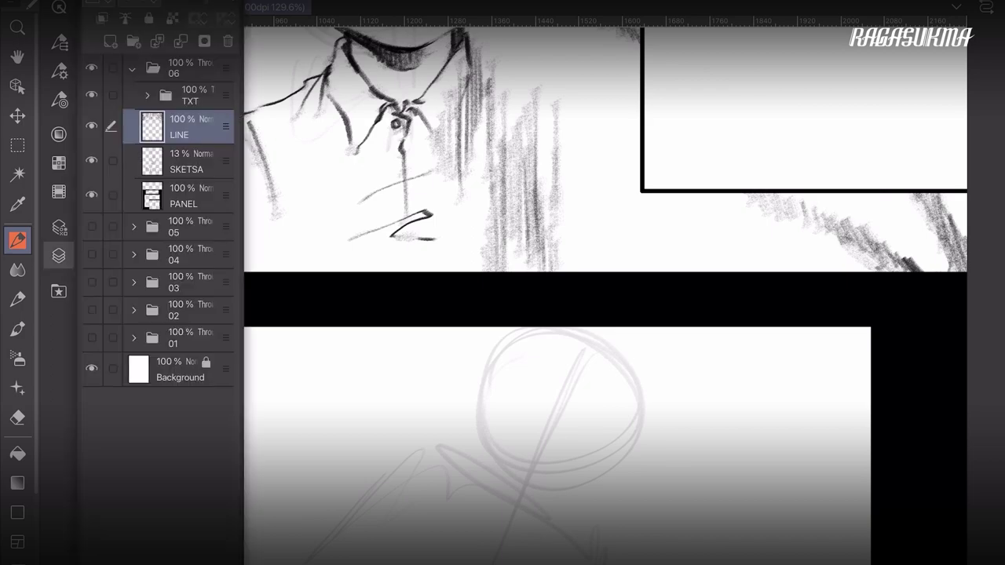
left_click(92, 95)
left_click(59, 255)
Step: Ink the second panel character's ears and jawline over the sketched head circle with the pen
scroll(528, 295, "up", 3)
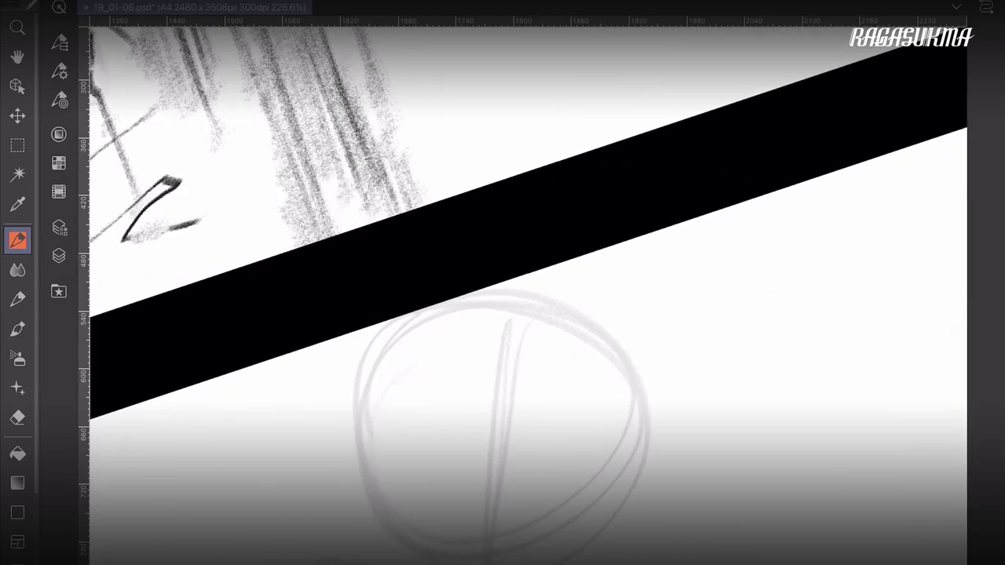
key("e")
key("p")
mouse_move(396, 352)
left_mouse_down()
mouse_move(377, 400)
mouse_move(389, 464)
left_mouse_up()
scroll(388, 465, "down", 5)
left_click_drag(485, 383, 487, 431)
left_click_drag(495, 416, 488, 382)
mouse_move(488, 378)
left_mouse_down()
mouse_move(478, 407)
mouse_move(497, 436)
left_mouse_up()
mouse_move(491, 401)
left_mouse_down()
mouse_move(504, 453)
mouse_move(524, 471)
left_mouse_up()
mouse_move(518, 467)
left_mouse_down()
mouse_move(565, 493)
mouse_move(620, 445)
mouse_move(627, 398)
mouse_move(638, 425)
left_mouse_up()
Step: Draw the character's frowning eyebrows, eyes, nose and closed mouth inside the face outline
mouse_move(499, 379)
left_mouse_down()
mouse_move(532, 337)
mouse_move(532, 375)
mouse_move(560, 374)
left_mouse_up()
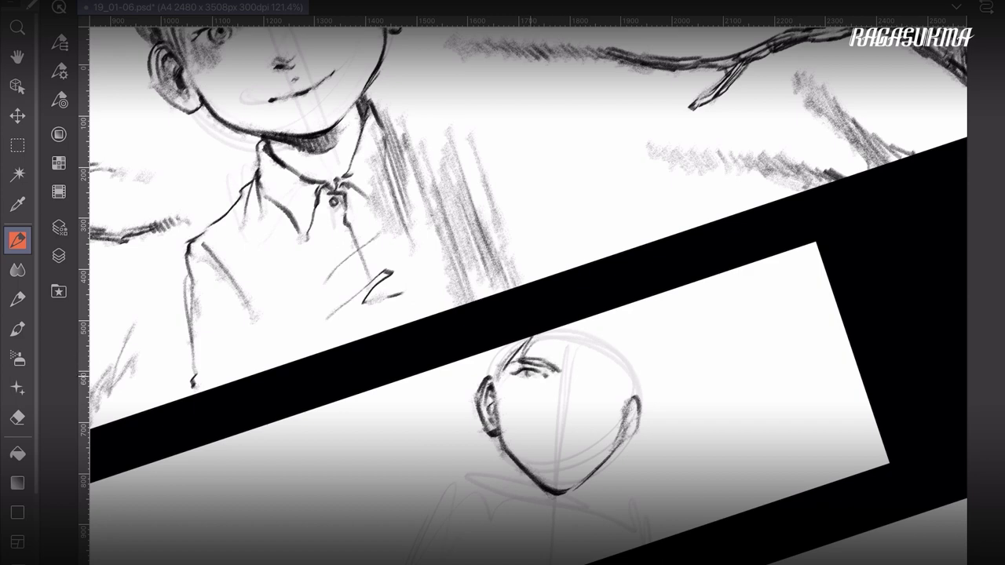
left_click_drag(518, 382, 545, 387)
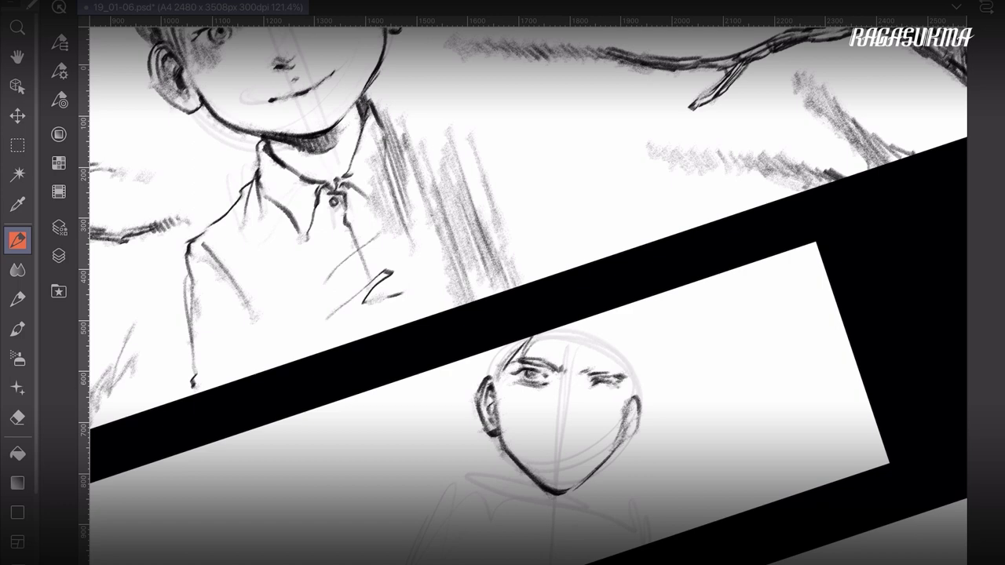
left_click_drag(597, 395, 613, 394)
mouse_move(571, 406)
left_mouse_down()
mouse_move(564, 377)
mouse_move(576, 407)
left_mouse_up()
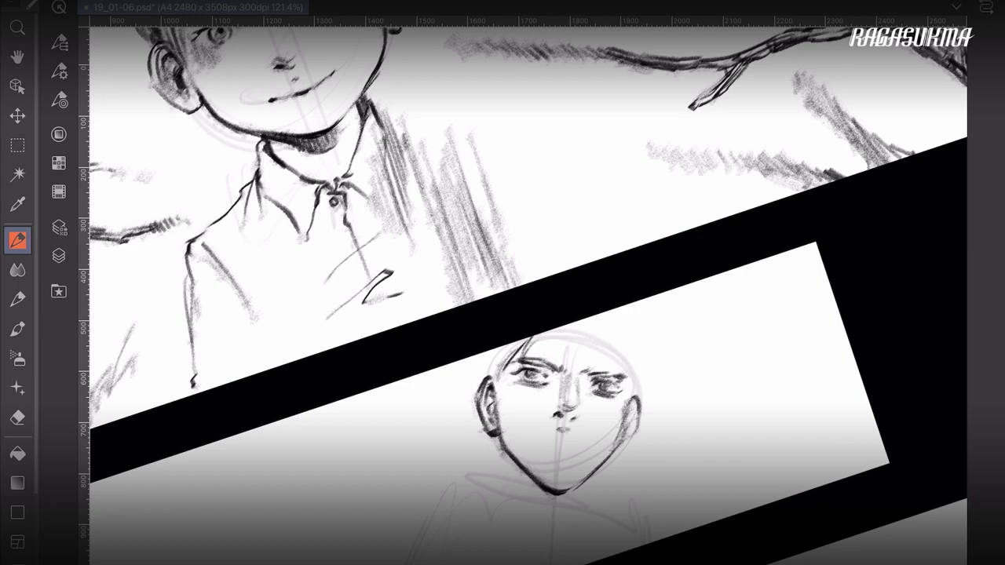
left_click_drag(541, 435, 558, 433)
Step: Ink the wavy fringe over the forehead and the hair locks falling toward the right ear
mouse_move(549, 335)
left_mouse_down()
mouse_move(510, 350)
mouse_move(548, 369)
left_mouse_up()
left_click_drag(573, 323, 553, 362)
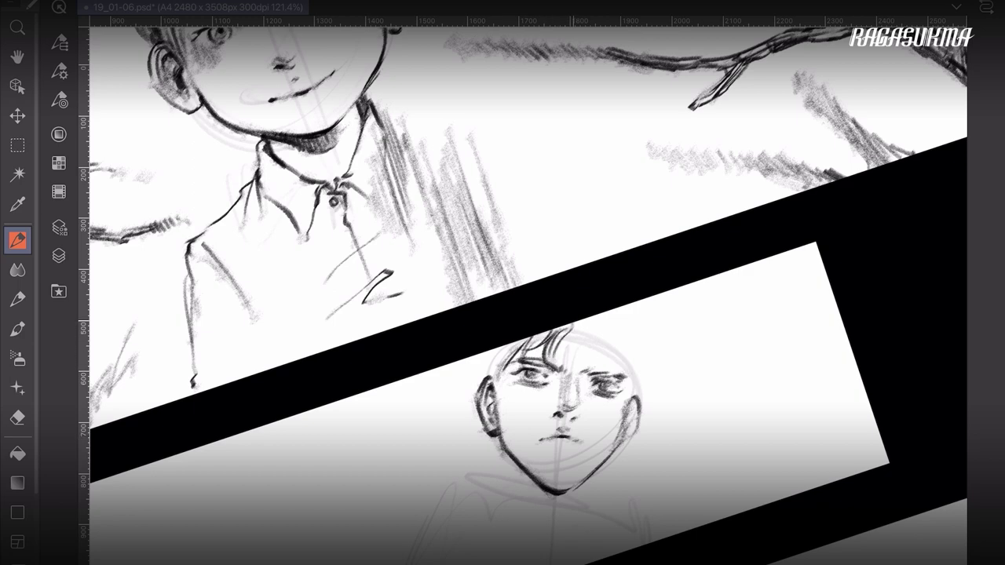
mouse_move(591, 323)
left_mouse_down()
mouse_move(587, 367)
mouse_move(608, 365)
mouse_move(617, 383)
mouse_move(590, 349)
mouse_move(575, 376)
left_mouse_up()
left_click_drag(616, 332, 609, 384)
mouse_move(618, 325)
left_mouse_down()
mouse_move(612, 367)
mouse_move(629, 383)
left_mouse_up()
left_click_drag(628, 376, 633, 411)
left_click_drag(625, 347, 633, 383)
left_click_drag(630, 364, 633, 399)
Step: Add hair locks above the left ear and ink the hair's thick outer contour around the head's right side
mouse_move(507, 350)
left_mouse_down()
mouse_move(491, 379)
mouse_move(478, 373)
left_mouse_up()
mouse_move(482, 353)
left_mouse_down()
mouse_move(468, 382)
mouse_move(483, 383)
left_mouse_up()
mouse_move(637, 369)
left_mouse_down()
mouse_move(628, 416)
mouse_move(635, 410)
left_mouse_up()
left_click_drag(628, 332, 622, 356)
left_click_drag(636, 324, 626, 364)
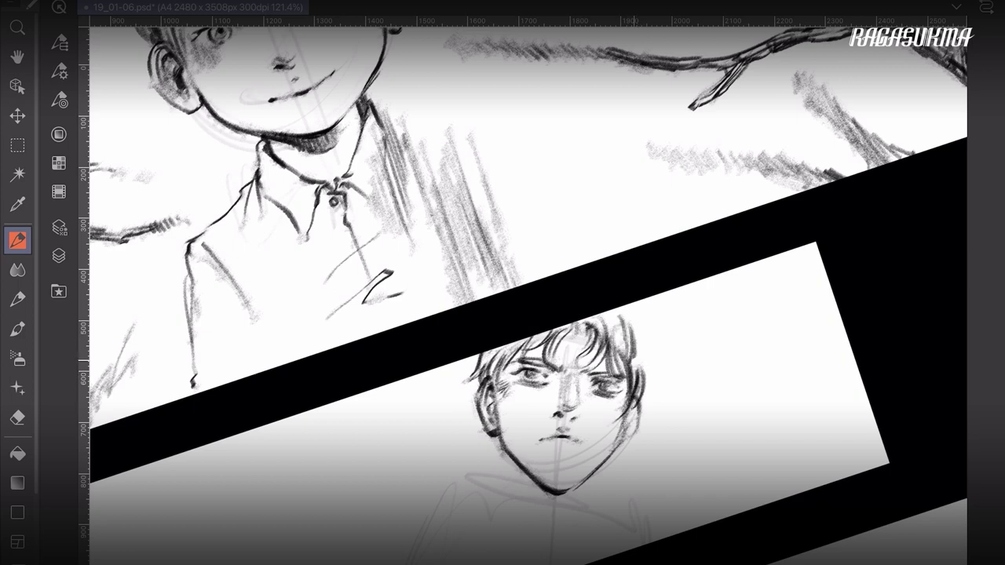
left_click_drag(622, 309, 653, 379)
left_click_drag(632, 334, 654, 404)
left_click_drag(644, 372, 633, 409)
Step: Ink the character's neck with a dark shadow under the chin, and draw the shirt's V-shaped collar
left_click_drag(504, 461, 525, 526)
left_click_drag(509, 459, 524, 487)
mouse_move(511, 463)
left_mouse_down()
mouse_move(545, 510)
mouse_move(565, 512)
left_mouse_up()
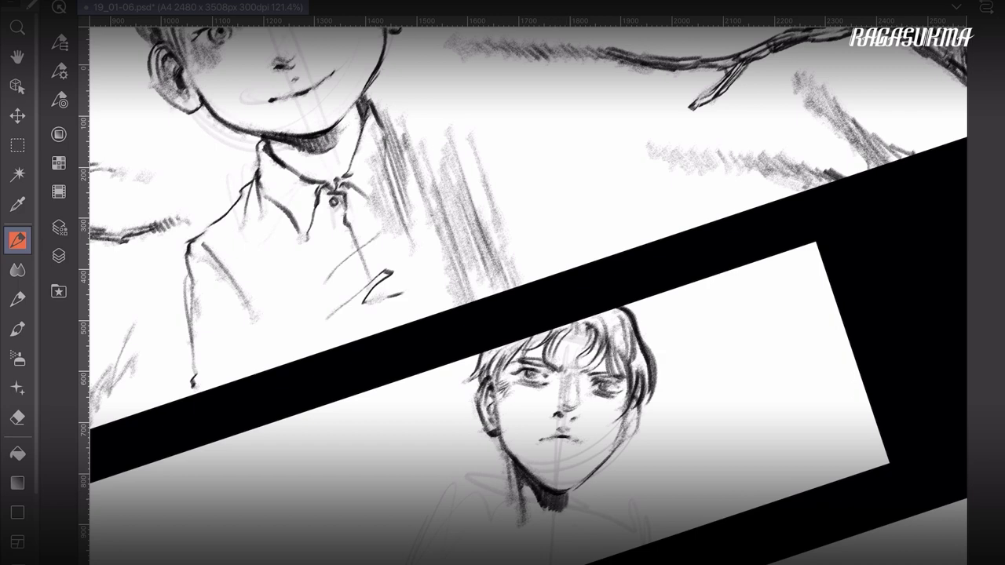
left_click_drag(604, 462, 586, 508)
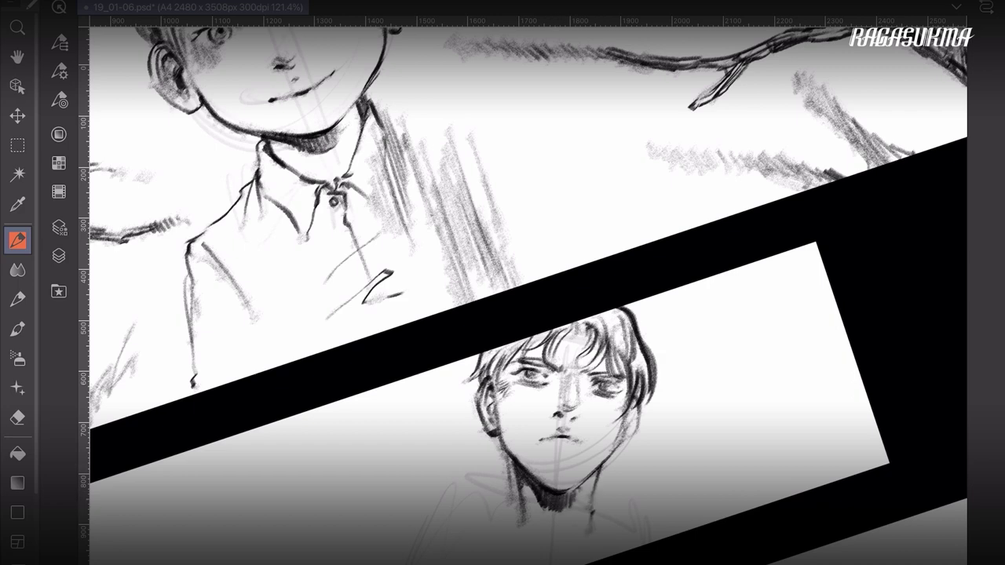
left_click_drag(503, 441, 499, 502)
mouse_move(499, 510)
left_mouse_down()
mouse_move(553, 564)
mouse_move(537, 563)
left_mouse_up()
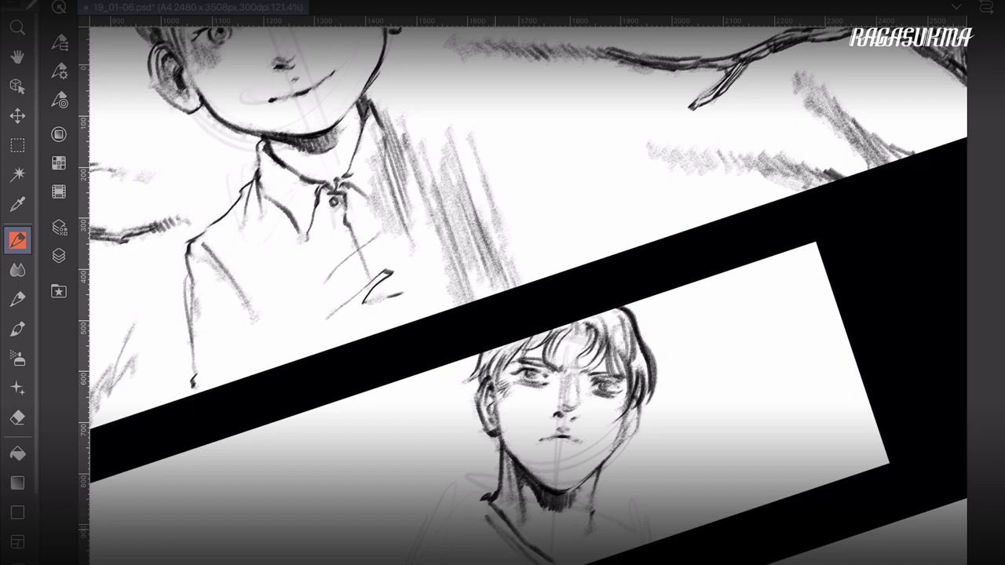
left_click_drag(480, 544, 511, 563)
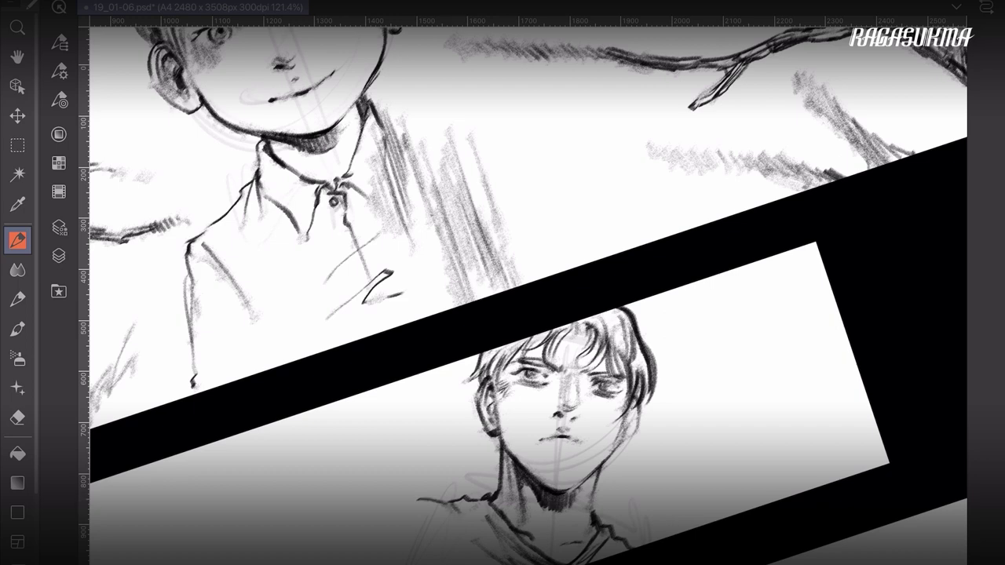
Step: Ink the character's left-side shoulder curve, outer sleeve and armpit fold down to the panel's bottom edge
left_click_drag(350, 505, 320, 541)
mouse_move(356, 504)
left_mouse_down()
mouse_move(378, 558)
mouse_move(367, 563)
left_mouse_up()
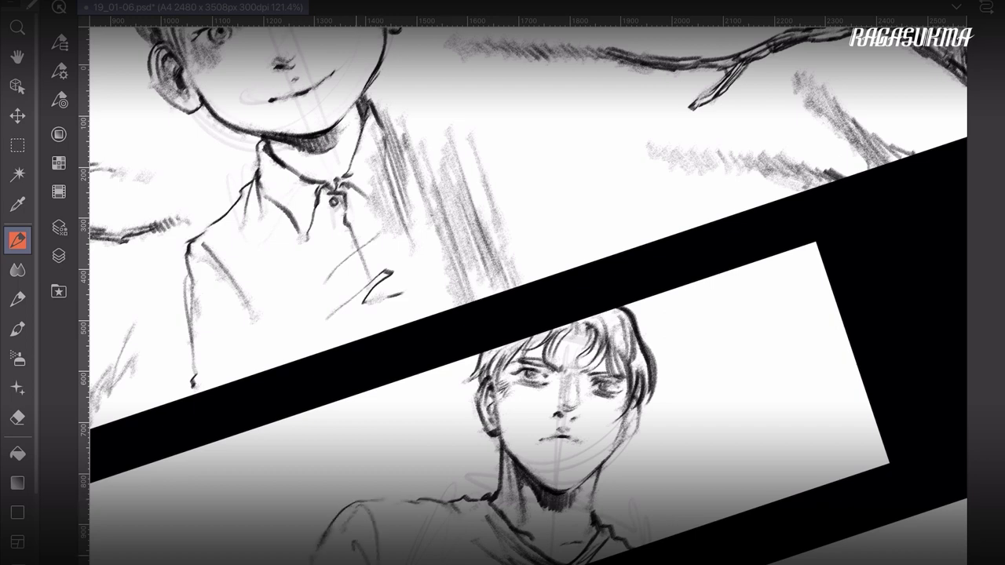
left_click_drag(448, 424, 614, 137)
left_click_drag(454, 308, 401, 393)
left_click_drag(546, 320, 549, 346)
left_click_drag(539, 151, 319, 343)
Step: Hatch a diagonal background branch descending from the second panel's top edge to the character's shoulder
left_click_drag(308, 337, 335, 358)
left_click_drag(326, 342, 346, 371)
left_click_drag(266, 309, 289, 323)
left_click_drag(311, 334, 319, 343)
left_click_drag(280, 310, 300, 325)
left_click_drag(306, 325, 353, 393)
mouse_move(328, 358)
left_mouse_down()
mouse_move(356, 397)
mouse_move(394, 404)
mouse_move(385, 400)
left_mouse_up()
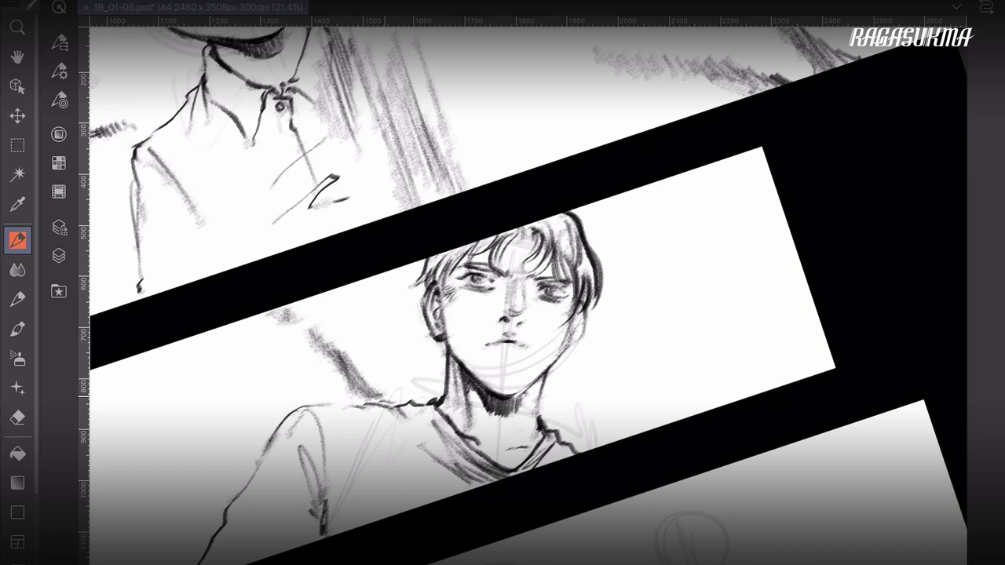
Step: Hatch a second, steeper background branch between the first one and the character's neck
mouse_move(337, 287)
left_mouse_down()
mouse_move(363, 350)
mouse_move(361, 337)
mouse_move(378, 358)
left_mouse_up()
left_click_drag(354, 316, 393, 392)
mouse_move(370, 338)
left_mouse_down()
mouse_move(405, 394)
mouse_move(397, 404)
mouse_move(413, 410)
mouse_move(352, 404)
left_mouse_up()
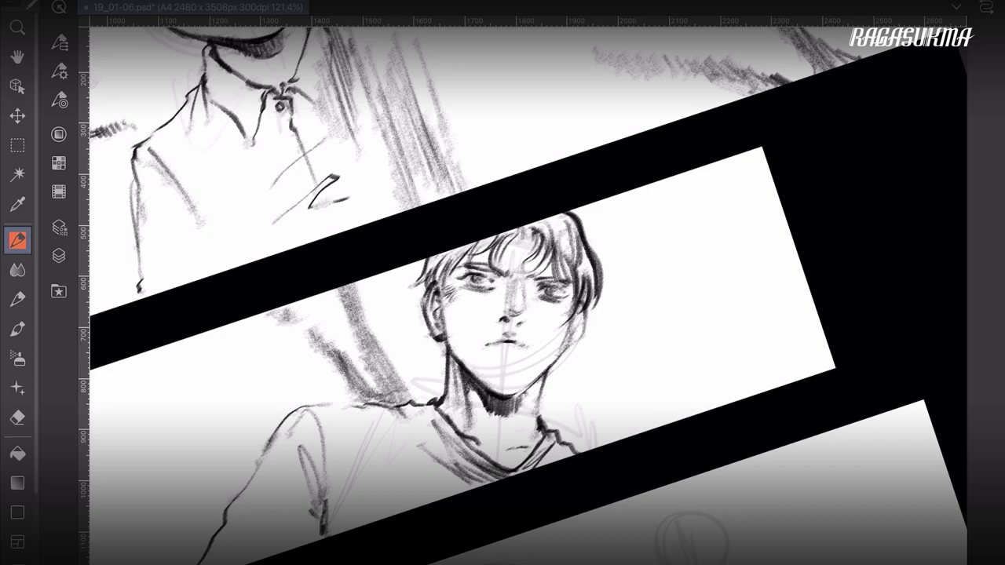
Step: Fade the lower part of the two background branches above the shoulder with thin diagonal eraser strokes
key("e")
left_click_drag(341, 375, 370, 334)
left_click_drag(342, 385, 380, 344)
left_click_drag(352, 392, 387, 352)
left_click_drag(360, 399, 392, 359)
mouse_move(369, 395)
left_mouse_down()
mouse_move(393, 366)
mouse_move(359, 402)
mouse_move(377, 401)
left_mouse_up()
mouse_move(397, 365)
left_mouse_down()
mouse_move(380, 393)
mouse_move(384, 402)
mouse_move(406, 387)
left_mouse_up()
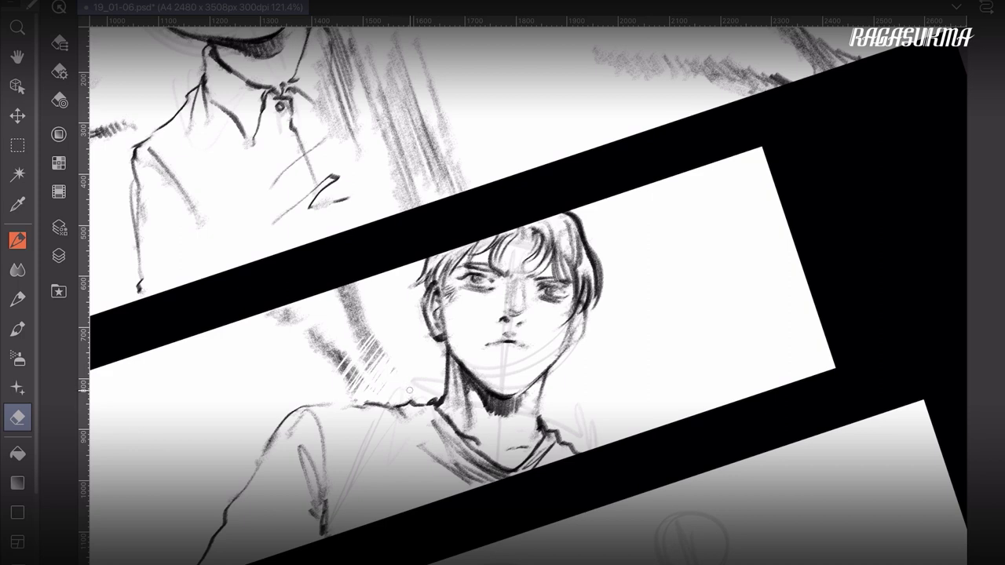
Step: Hatch the first branches and trunk edge of a background tree beside the right side of the character's head
key("p")
mouse_move(610, 201)
left_mouse_down()
mouse_move(656, 251)
mouse_move(622, 211)
mouse_move(649, 276)
left_mouse_up()
left_click_drag(625, 217, 645, 269)
mouse_move(597, 207)
left_mouse_down()
mouse_move(648, 307)
mouse_move(657, 366)
mouse_move(645, 403)
left_mouse_up()
left_click_drag(636, 332, 643, 388)
mouse_move(628, 263)
left_mouse_down()
mouse_move(622, 332)
mouse_move(637, 315)
left_mouse_up()
left_click_drag(619, 250, 643, 328)
left_click_drag(626, 271, 651, 346)
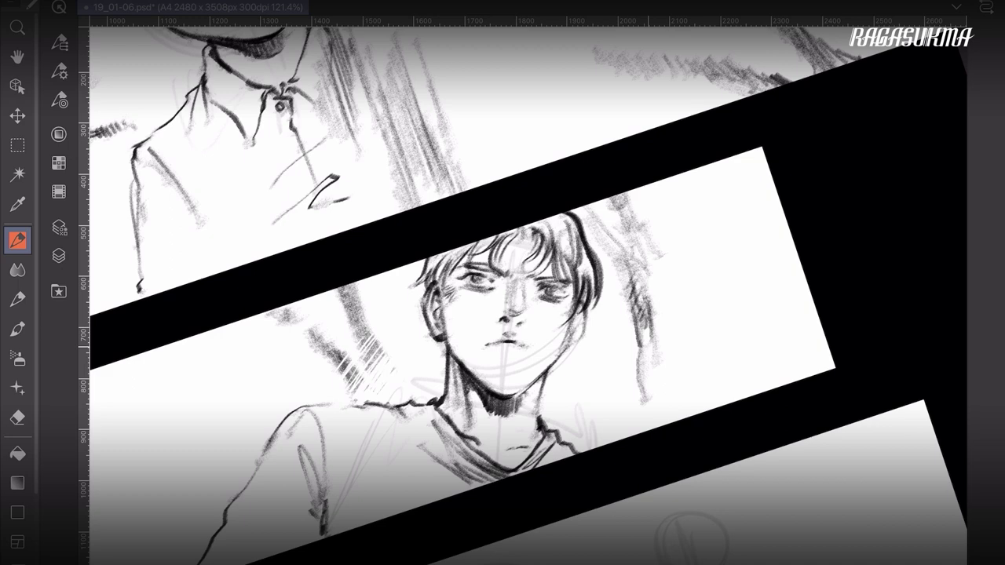
Step: Darken the tree's left branch and build up its lower trunk with dense hatching down to the panel's bottom edge
mouse_move(648, 340)
left_mouse_down()
mouse_move(647, 428)
mouse_move(618, 266)
mouse_move(596, 232)
mouse_move(615, 263)
left_mouse_up()
left_click_drag(665, 331, 675, 417)
mouse_move(655, 350)
left_mouse_down()
mouse_move(663, 425)
mouse_move(655, 409)
left_mouse_up()
left_click_drag(639, 372, 667, 430)
left_click_drag(651, 397, 666, 429)
left_click_drag(669, 373, 681, 419)
left_click_drag(680, 352, 700, 412)
mouse_move(676, 330)
left_mouse_down()
mouse_move(684, 406)
mouse_move(675, 342)
left_mouse_up()
mouse_move(664, 298)
left_mouse_down()
mouse_move(656, 346)
mouse_move(669, 392)
left_mouse_up()
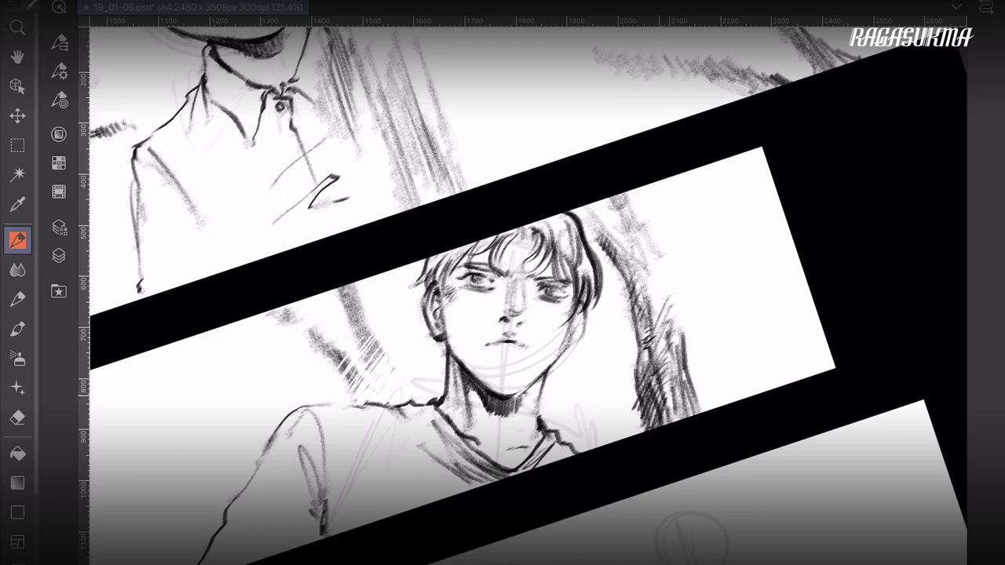
Step: Hatch the tree's upper fork, extending its middle and right branches to the panel's top edge
mouse_move(670, 278)
left_mouse_down()
mouse_move(664, 313)
mouse_move(675, 318)
left_mouse_up()
mouse_move(618, 193)
left_mouse_down()
mouse_move(646, 276)
mouse_move(650, 254)
left_mouse_up()
left_click_drag(656, 201, 650, 245)
mouse_move(661, 181)
left_mouse_down()
mouse_move(658, 229)
mouse_move(671, 265)
mouse_move(646, 322)
left_mouse_up()
mouse_move(665, 235)
left_mouse_down()
mouse_move(646, 333)
mouse_move(649, 305)
left_mouse_up()
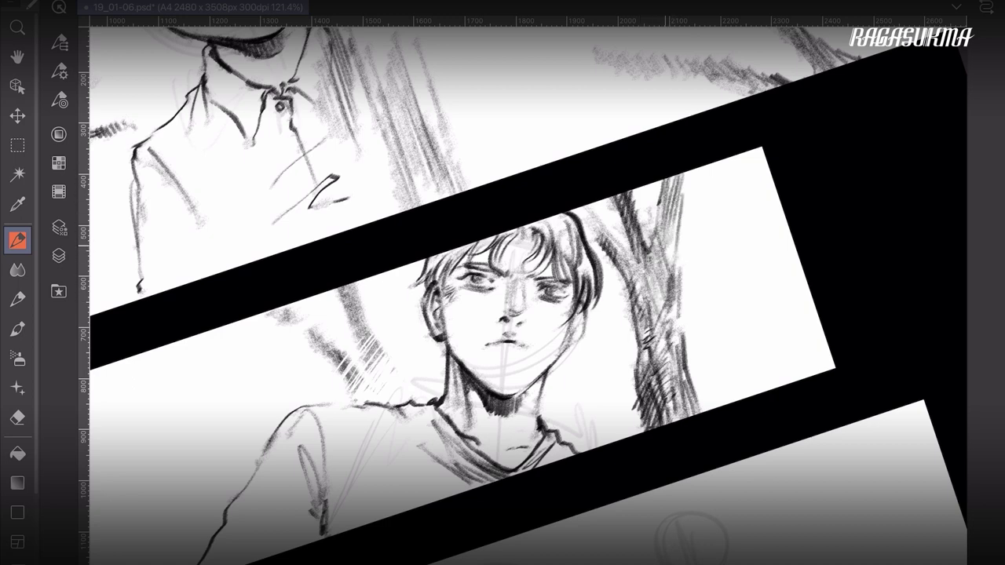
left_click_drag(678, 207, 657, 274)
mouse_move(680, 187)
left_mouse_down()
mouse_move(663, 234)
mouse_move(673, 201)
mouse_move(683, 215)
left_mouse_up()
Step: Hatch a faint short background trunk immediately to the right of the forked tree
mouse_move(706, 333)
left_mouse_down()
mouse_move(689, 352)
mouse_move(721, 405)
left_mouse_up()
left_click_drag(723, 360, 711, 387)
left_click_drag(712, 325, 697, 359)
mouse_move(703, 303)
left_mouse_down()
mouse_move(692, 338)
mouse_move(705, 360)
left_mouse_up()
left_click_drag(724, 322, 724, 403)
Step: Hatch a taller tapering background trunk near the second panel's right edge
left_click_drag(747, 362, 733, 394)
left_click_drag(752, 331, 745, 362)
mouse_move(742, 261)
left_mouse_down()
mouse_move(738, 339)
mouse_move(756, 369)
left_mouse_up()
left_click_drag(749, 236, 728, 318)
left_click_drag(751, 281, 735, 351)
mouse_move(758, 314)
left_mouse_down()
mouse_move(736, 371)
mouse_move(741, 398)
left_mouse_up()
mouse_move(765, 346)
left_mouse_down()
mouse_move(749, 398)
mouse_move(719, 405)
left_mouse_up()
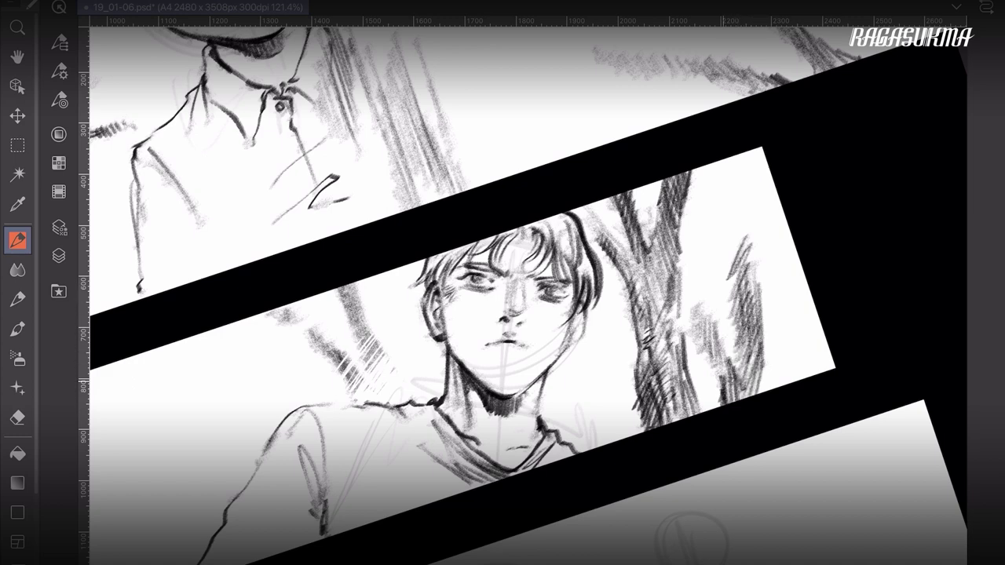
Step: Darken the tapering background trunk near the second panel's right edge and extend faint hatching up to the panel's top edge
mouse_move(736, 359)
left_mouse_down()
mouse_move(717, 402)
mouse_move(729, 399)
left_mouse_up()
mouse_move(762, 350)
left_mouse_down()
mouse_move(742, 397)
mouse_move(748, 390)
left_mouse_up()
left_click_drag(759, 269, 743, 335)
left_click_drag(758, 245, 729, 303)
mouse_move(744, 210)
left_mouse_down()
mouse_move(726, 272)
mouse_move(737, 289)
mouse_move(744, 269)
left_mouse_up()
mouse_move(751, 160)
left_mouse_down()
mouse_move(732, 199)
mouse_move(752, 195)
left_mouse_up()
Step: Hatch another background trunk along the second panel's right edge, widening it down into the lower right corner
left_click_drag(802, 250, 773, 387)
left_click_drag(802, 309, 784, 379)
mouse_move(807, 280)
left_mouse_down()
mouse_move(791, 372)
mouse_move(788, 306)
left_mouse_up()
left_click_drag(799, 240, 787, 355)
left_click_drag(810, 280, 794, 372)
left_click_drag(816, 303, 804, 370)
left_click_drag(821, 315, 811, 374)
left_click_drag(829, 343, 821, 374)
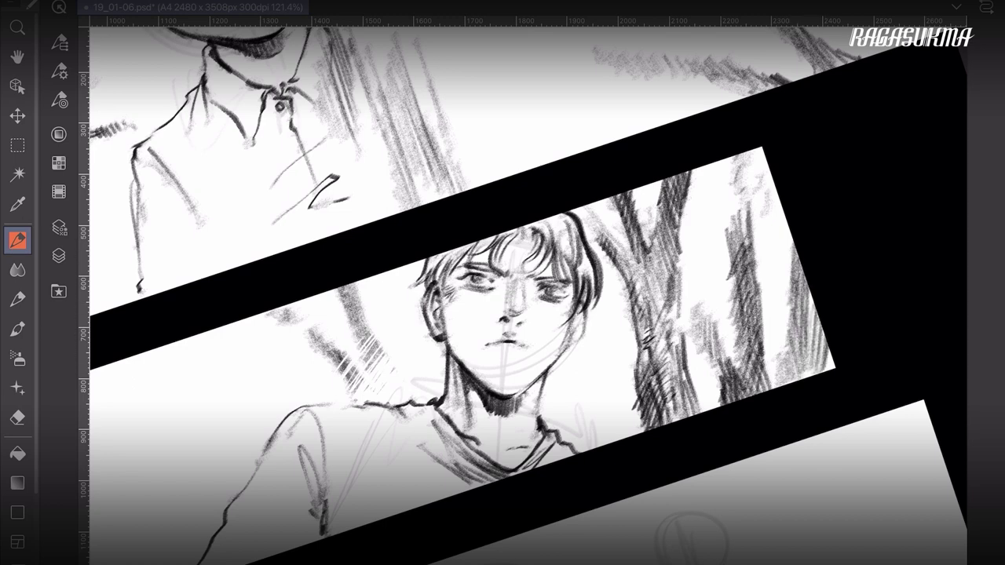
Step: Erase thin slanting light streaks through the forked tree's fork and trunk in the second panel
key("e")
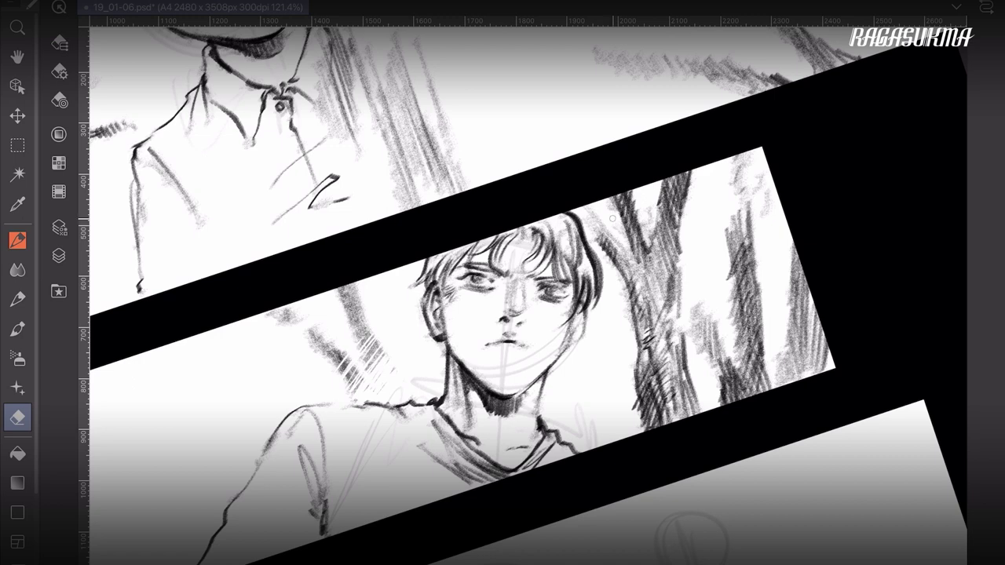
left_click_drag(639, 211, 625, 294)
left_click_drag(645, 221, 631, 330)
left_click_drag(642, 222, 628, 318)
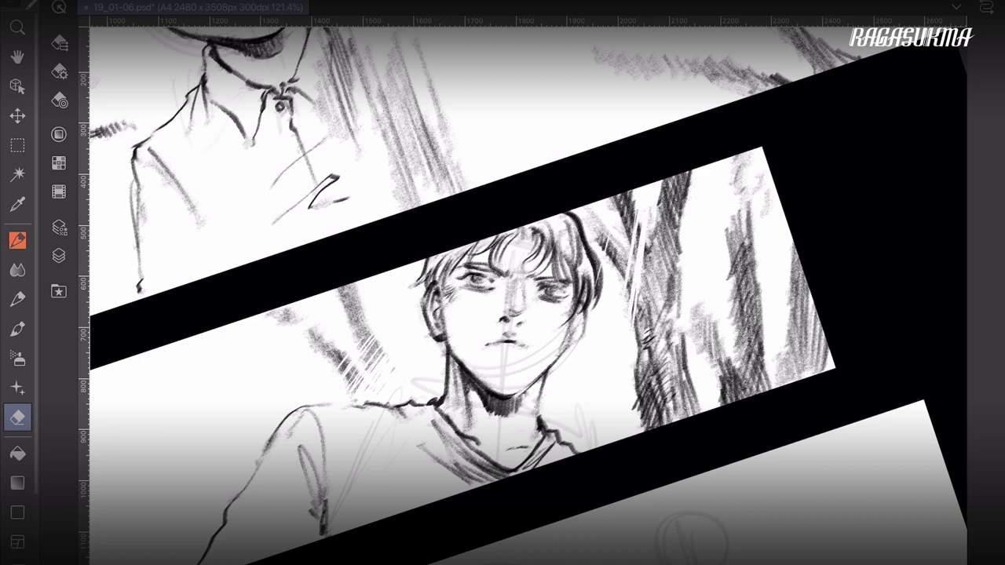
left_click_drag(648, 227, 631, 326)
left_click_drag(637, 289, 624, 354)
left_click_drag(643, 265, 635, 338)
left_click_drag(673, 212, 660, 344)
Step: Erase light streaks across the background trunks between the forked tree and the second panel's right edge
mouse_move(692, 309)
left_mouse_down()
mouse_move(677, 416)
mouse_move(687, 415)
mouse_move(702, 352)
mouse_move(708, 369)
left_mouse_up()
left_click_drag(719, 320, 713, 380)
mouse_move(799, 246)
left_mouse_down()
mouse_move(788, 382)
mouse_move(795, 372)
left_mouse_up()
left_click_drag(809, 273, 803, 369)
Step: Sketch broken diagonal branch lines with the pen in the tall third-row panel, sloping inward from both sides
mouse_move(440, 471)
left_mouse_down()
mouse_move(510, 350)
mouse_move(664, 136)
mouse_move(766, 81)
left_mouse_up()
mouse_move(528, 354)
left_mouse_down()
mouse_move(522, 246)
mouse_move(556, 195)
left_mouse_up()
key("p")
left_click_drag(356, 114, 540, 375)
mouse_move(249, 347)
left_mouse_down()
mouse_move(296, 246)
mouse_move(357, 171)
left_mouse_up()
left_click_drag(249, 200, 323, 68)
mouse_move(436, 49)
left_mouse_down()
mouse_move(480, 172)
mouse_move(542, 295)
left_mouse_up()
Step: Block in a thick black foreground trunk and its upper left branch in the tall panel's upper right area
left_click_drag(502, 236, 504, 400)
left_click_drag(461, 170, 559, 346)
left_click_drag(406, 168, 482, 233)
mouse_move(458, 203)
left_mouse_down()
mouse_move(479, 224)
mouse_move(471, 223)
left_mouse_up()
left_click_drag(424, 170, 476, 210)
left_click_drag(458, 177, 502, 259)
left_click_drag(477, 220, 511, 275)
mouse_move(467, 176)
left_mouse_down()
mouse_move(509, 262)
mouse_move(531, 255)
left_mouse_up()
left_click_drag(488, 170, 536, 260)
left_click_drag(473, 168, 532, 317)
Step: Add a short side branch to the black foreground tree and thicken its lower trunk to the panel's right edge
mouse_move(503, 295)
left_mouse_down()
mouse_move(524, 310)
mouse_move(508, 300)
left_mouse_up()
mouse_move(480, 273)
left_mouse_down()
mouse_move(510, 302)
mouse_move(491, 287)
left_mouse_up()
left_click_drag(477, 264, 534, 325)
left_click_drag(507, 290, 544, 350)
mouse_move(513, 262)
left_mouse_down()
mouse_move(553, 366)
mouse_move(562, 350)
mouse_move(536, 305)
mouse_move(560, 323)
left_mouse_up()
left_click_drag(527, 237, 554, 310)
left_click_drag(538, 273, 573, 350)
left_click_drag(550, 314, 575, 371)
left_click_drag(524, 327, 576, 413)
left_click_drag(538, 306, 567, 388)
mouse_move(563, 340)
left_mouse_down()
mouse_move(576, 414)
mouse_move(576, 358)
left_mouse_up()
Step: Draw black upright branches rising beside the main trunk to the tall panel's top edge in its upper right corner
mouse_move(563, 308)
left_mouse_down()
mouse_move(571, 341)
mouse_move(570, 325)
left_mouse_up()
left_click_drag(562, 264, 576, 325)
mouse_move(554, 207)
left_mouse_down()
mouse_move(565, 267)
mouse_move(546, 168)
left_mouse_up()
left_click_drag(546, 168, 566, 275)
left_click_drag(559, 253, 573, 343)
left_click_drag(562, 287, 576, 348)
left_click_drag(557, 202, 574, 328)
left_click_drag(553, 168, 573, 232)
mouse_move(565, 168)
left_mouse_down()
mouse_move(573, 294)
mouse_move(575, 269)
left_mouse_up()
left_click_drag(565, 168, 575, 301)
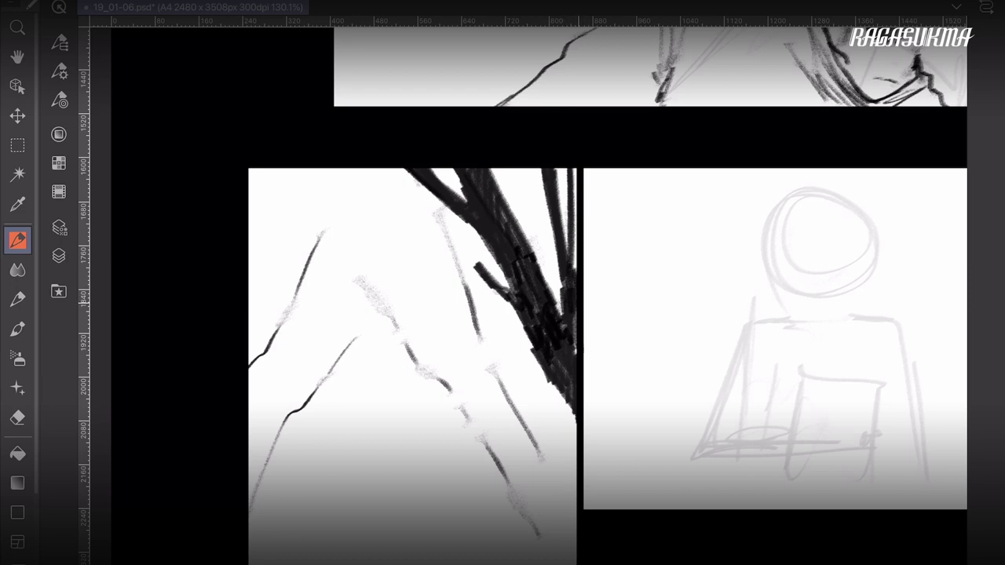
left_click_drag(510, 168, 552, 224)
Step: Draw a thick black foreground branch from the tall panel's top edge down to its left edge, with a side fork
mouse_move(299, 168)
left_mouse_down()
mouse_move(265, 293)
mouse_move(267, 278)
left_mouse_up()
left_click_drag(279, 212, 259, 287)
left_click_drag(286, 181, 249, 297)
left_click_drag(267, 259, 251, 317)
mouse_move(292, 248)
left_mouse_down()
mouse_move(275, 272)
mouse_move(274, 262)
left_mouse_up()
mouse_move(300, 226)
left_mouse_down()
mouse_move(278, 252)
mouse_move(301, 231)
left_mouse_up()
Step: Fill in short black branches across the tall panel's upper left corner
mouse_move(307, 227)
left_mouse_down()
mouse_move(291, 248)
mouse_move(279, 160)
left_mouse_up()
left_click_drag(267, 179, 280, 160)
left_click_drag(249, 215, 277, 168)
left_click_drag(249, 211, 278, 157)
mouse_move(249, 200)
left_mouse_down()
mouse_move(286, 149)
mouse_move(248, 200)
mouse_move(248, 186)
mouse_move(248, 216)
left_mouse_up()
left_click_drag(277, 173, 248, 220)
Step: Draw the lower left foreground branch in black, with a short twig and thin offshoots reaching the tall panel's top edge
left_click_drag(292, 328, 248, 382)
mouse_move(284, 311)
left_mouse_down()
mouse_move(248, 377)
mouse_move(268, 333)
left_mouse_up()
left_click_drag(287, 276, 271, 339)
mouse_move(301, 292)
left_mouse_down()
mouse_move(276, 333)
mouse_move(312, 253)
mouse_move(369, 170)
mouse_move(297, 303)
left_mouse_up()
left_click_drag(324, 242, 283, 330)
mouse_move(249, 382)
left_mouse_down()
mouse_move(322, 257)
mouse_move(346, 169)
left_mouse_up()
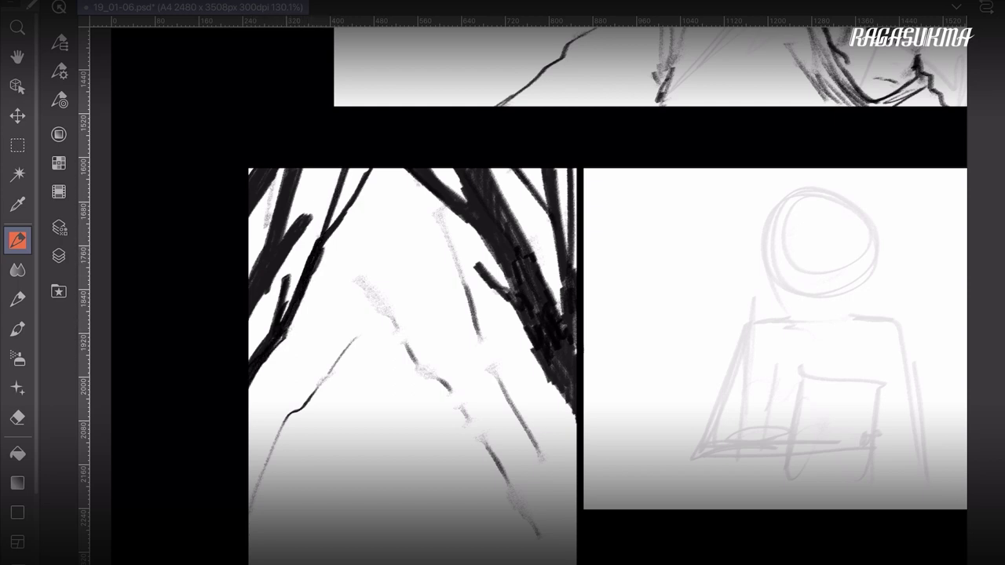
left_click(17, 145)
left_click(59, 43)
left_click(146, 65)
left_click_drag(239, 445, 356, 240)
key("ctrl+d")
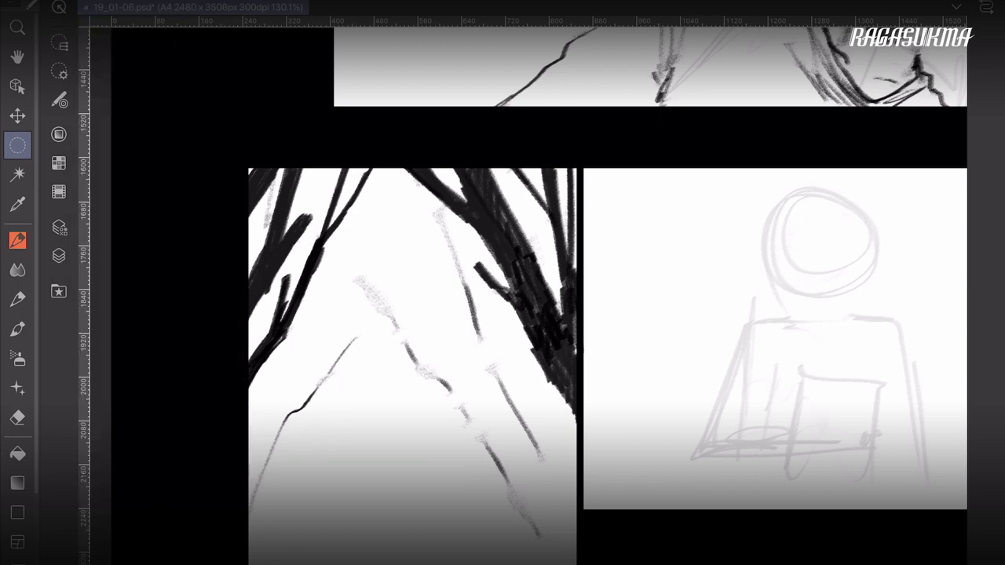
Step: Lasso the black foreground branches on both sides of the tall panel and apply a Gaussian blur of strength 18.64
left_click(18, 145)
left_click(146, 92)
mouse_move(234, 438)
left_mouse_down()
mouse_move(339, 260)
mouse_move(426, 204)
mouse_move(455, 212)
mouse_move(517, 350)
mouse_move(596, 448)
mouse_move(656, 176)
mouse_move(266, 101)
mouse_move(180, 389)
left_mouse_up()
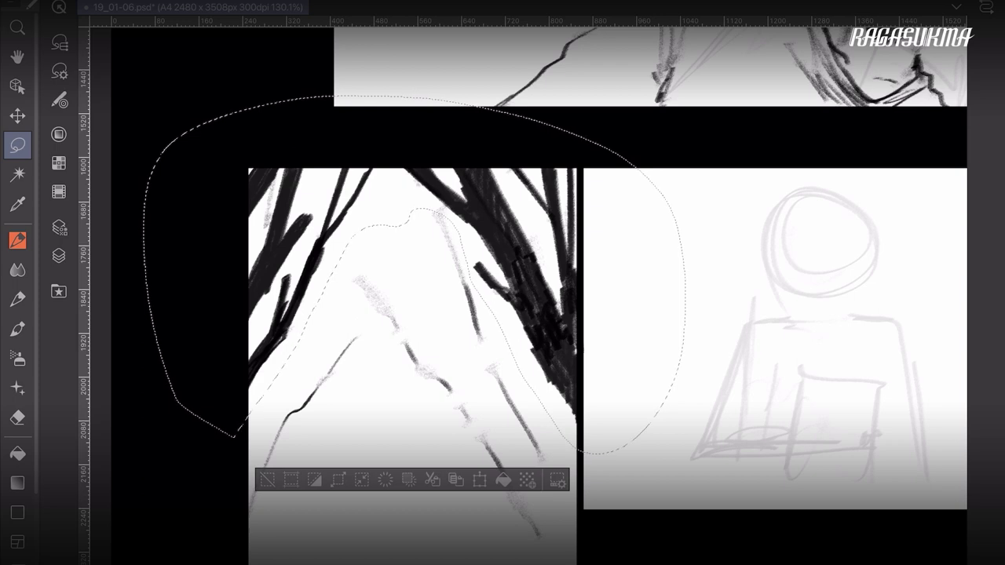
left_click(359, 2)
left_click(399, 1)
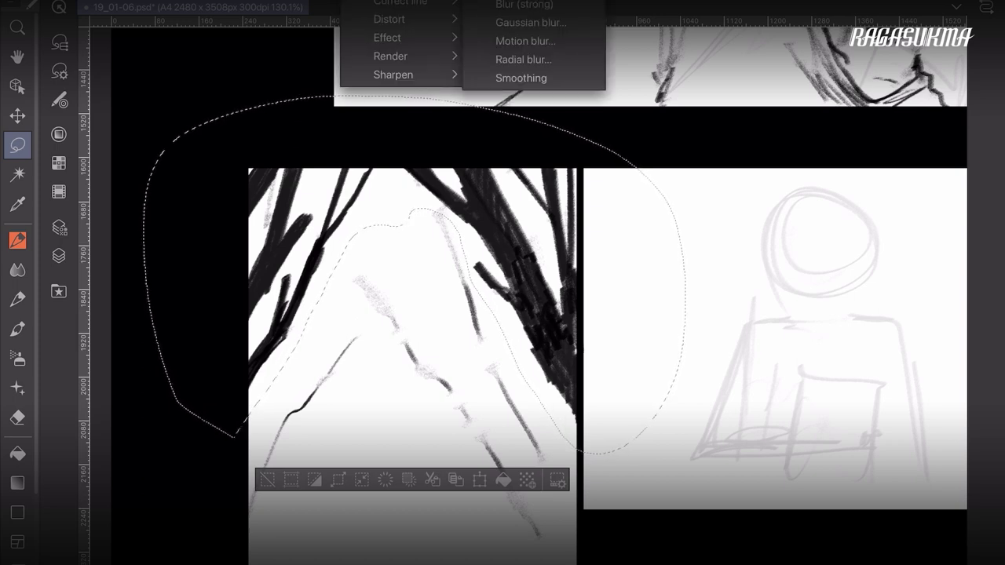
left_click(493, 22)
left_click_drag(118, 457, 142, 460)
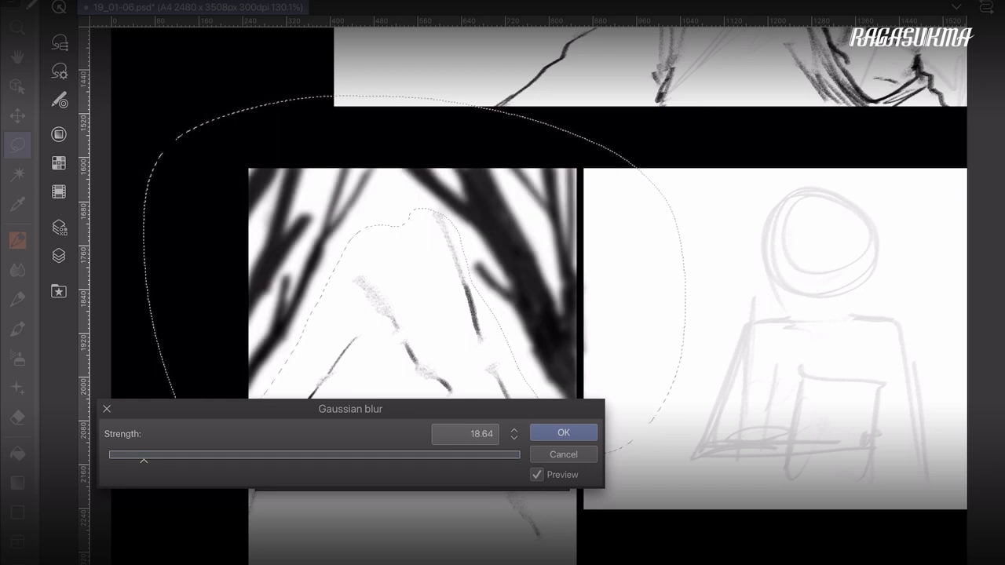
key("Return")
key("ctrl+d")
Step: Draw a sharp thin branch with a side twig beneath the blurred branches in the tall panel's upper middle
key("p")
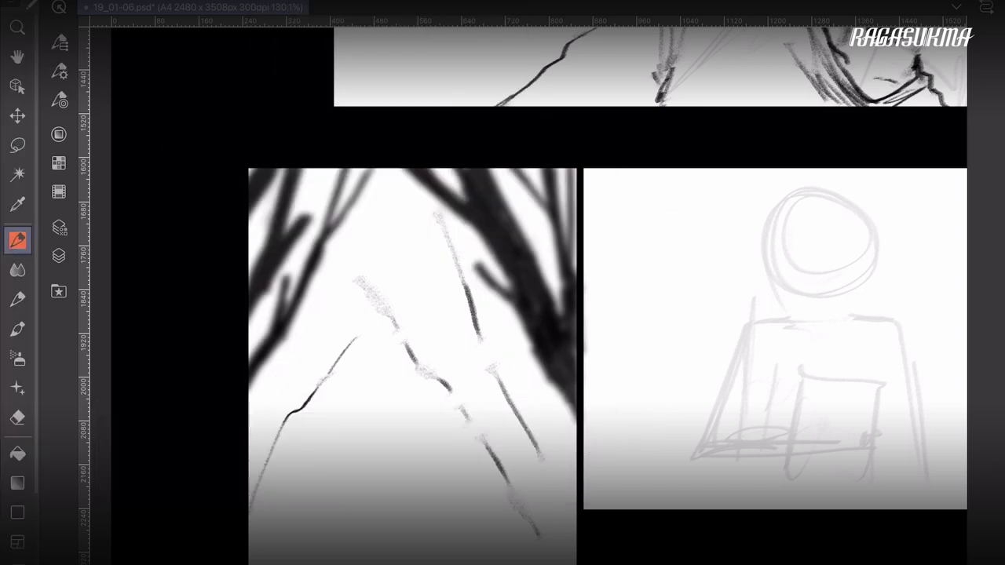
left_click_drag(380, 190, 451, 302)
scroll(672, 394, "down", 2)
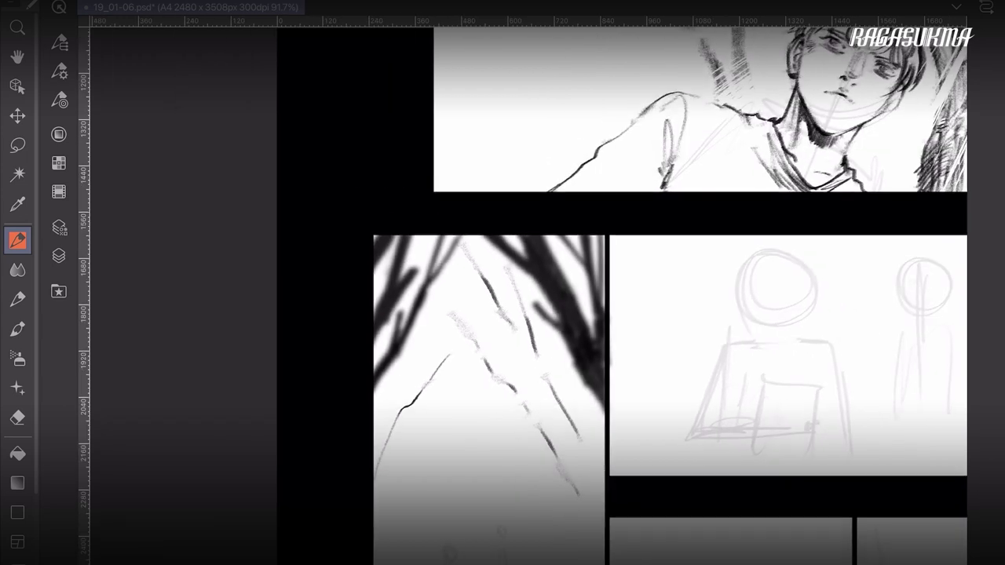
left_click_drag(496, 304, 531, 346)
left_click_drag(516, 324, 531, 342)
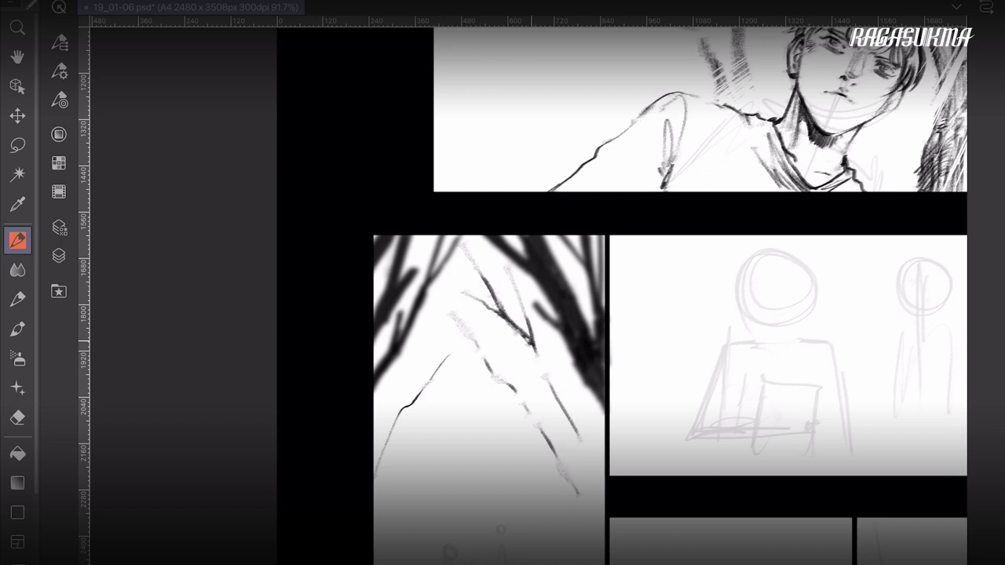
Step: Draw a second sharp branch beside the first, joining it and continuing down toward the tall panel's right edge
left_click_drag(502, 269, 516, 287)
left_click_drag(502, 261, 521, 295)
left_click_drag(505, 258, 514, 287)
left_click_drag(508, 273, 524, 313)
left_click_drag(513, 286, 532, 325)
left_click_drag(523, 281, 562, 397)
left_click_drag(561, 390, 570, 396)
left_click_drag(561, 394, 569, 408)
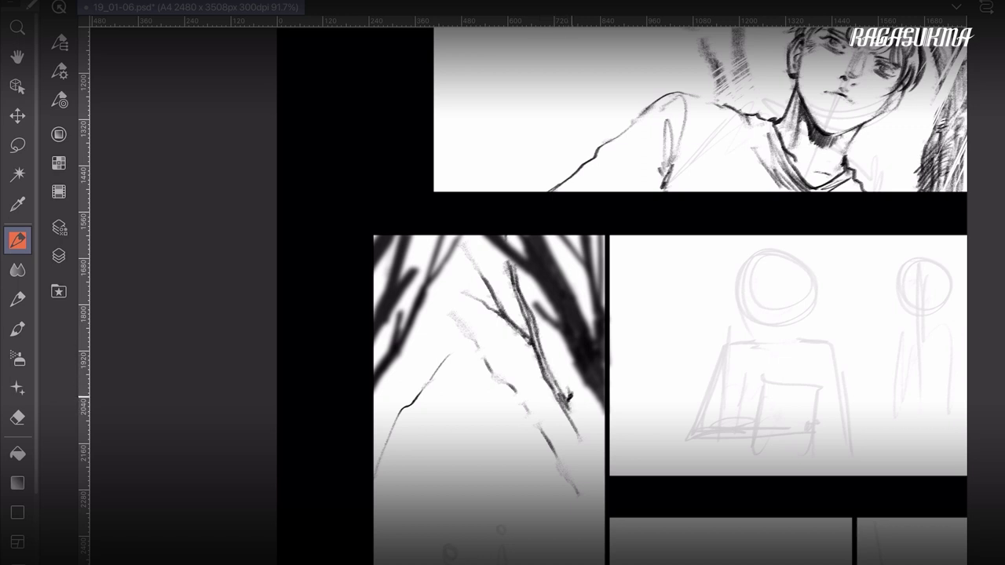
Step: Add upright twigs and hatching to the right-hand sharp tree and extend its trunk downward
left_click_drag(565, 353, 582, 418)
left_click_drag(570, 355, 568, 392)
left_click_drag(563, 374, 570, 388)
left_click_drag(555, 339, 560, 359)
left_click_drag(555, 339, 568, 375)
left_click_drag(583, 303, 585, 317)
mouse_move(584, 274)
left_mouse_down()
mouse_move(585, 325)
mouse_move(587, 316)
left_mouse_up()
left_click_drag(593, 252, 585, 322)
left_click_drag(573, 373, 590, 455)
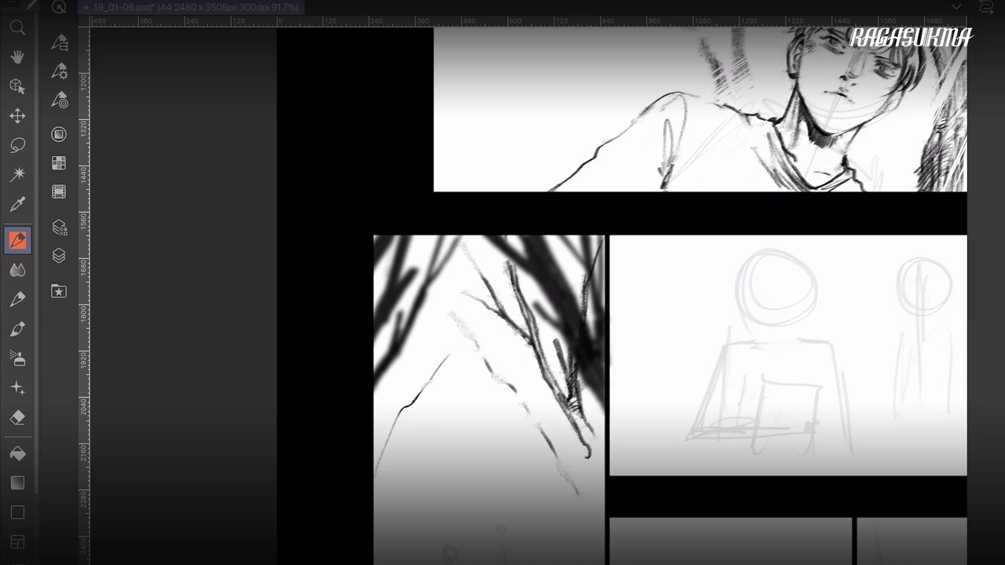
Step: Draw the right-hand tree's lower limb and hatch the trunk where it meets the tall panel's right edge
left_click_drag(537, 416, 571, 463)
left_click_drag(539, 424, 578, 473)
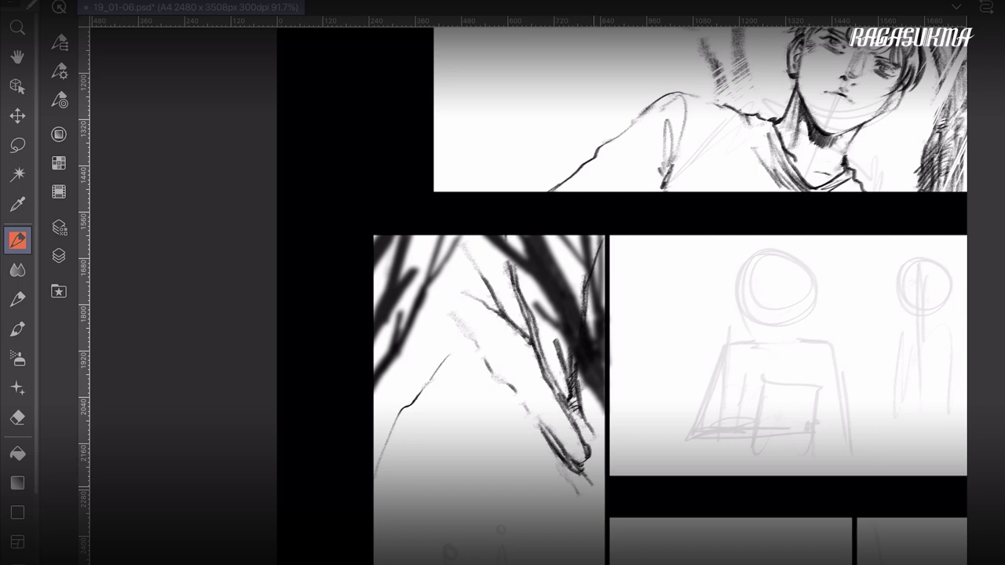
mouse_move(590, 477)
left_mouse_down()
mouse_move(595, 450)
mouse_move(583, 422)
mouse_move(594, 447)
left_mouse_up()
left_click_drag(591, 441, 604, 496)
left_click_drag(601, 495, 604, 479)
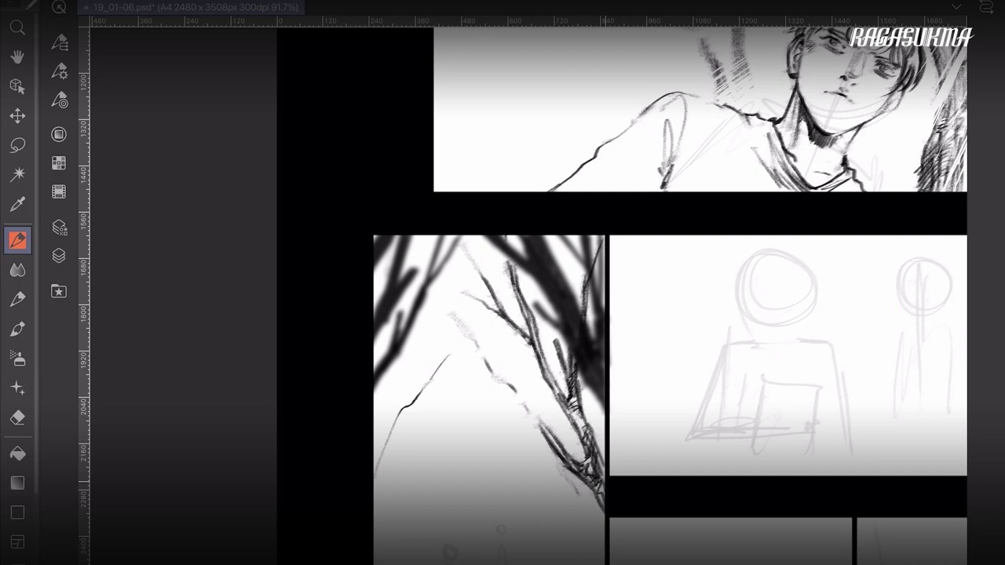
Step: Draw a sharp tree rising from the tall panel's left edge, hatching its trunk and adding a thin upright branch
left_click_drag(392, 408, 374, 478)
mouse_move(384, 438)
left_mouse_down()
mouse_move(374, 463)
mouse_move(386, 436)
mouse_move(372, 452)
left_mouse_up()
left_click_drag(403, 388, 394, 409)
left_click_drag(407, 372, 399, 391)
left_click_drag(414, 350, 400, 389)
left_click_drag(408, 380, 392, 419)
left_click_drag(397, 407, 391, 425)
left_click_drag(399, 391, 393, 406)
mouse_move(400, 370)
left_mouse_down()
mouse_move(393, 405)
mouse_move(394, 393)
left_mouse_up()
left_click_drag(407, 343, 397, 367)
left_click_drag(414, 314, 408, 334)
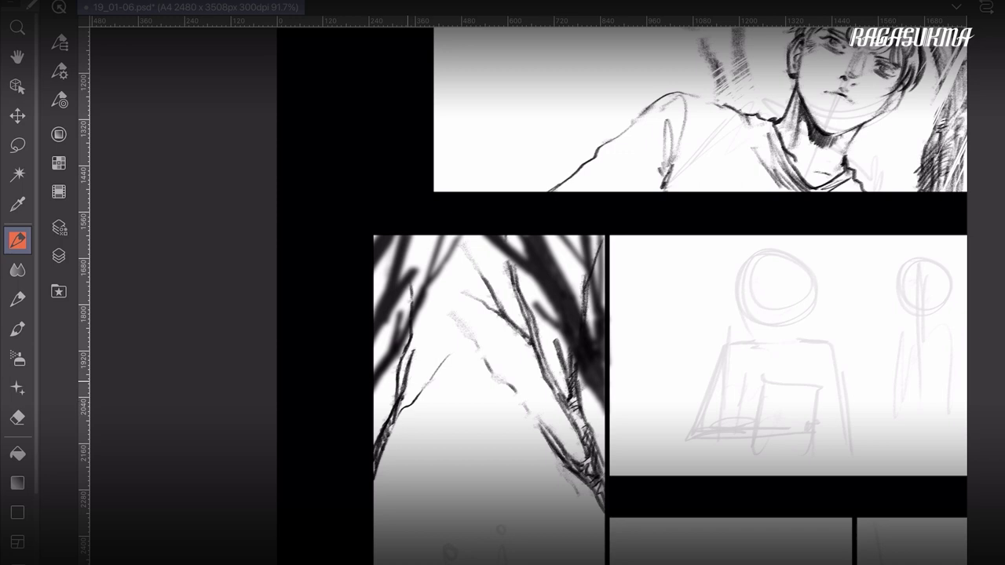
Step: Darken the left-hand sharp tree's trunk and add a thicker upright branch and a long forked branch reaching toward the middle
left_click_drag(393, 428, 379, 457)
left_click_drag(400, 413, 388, 442)
left_click_drag(415, 356, 407, 385)
left_click_drag(422, 342, 413, 372)
left_click_drag(424, 328, 406, 392)
left_click_drag(416, 350, 400, 408)
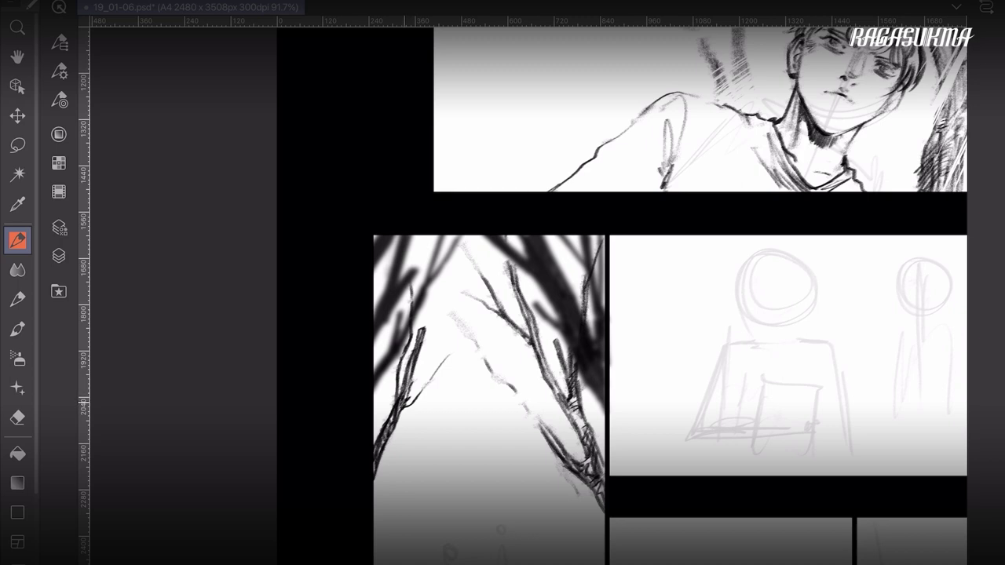
left_click_drag(414, 396, 404, 408)
mouse_move(424, 386)
left_mouse_down()
mouse_move(405, 403)
mouse_move(442, 328)
mouse_move(421, 391)
mouse_move(468, 343)
mouse_move(476, 309)
left_mouse_up()
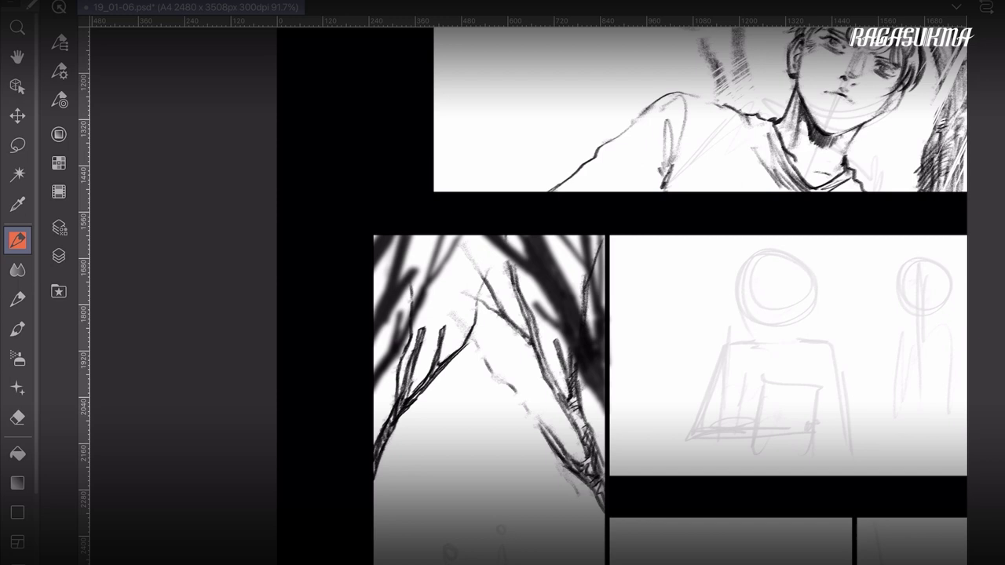
Step: Draw a small forked branch growing from the tall panel's left edge below the sharp tree
left_click_drag(373, 494, 402, 459)
left_click_drag(374, 503, 396, 476)
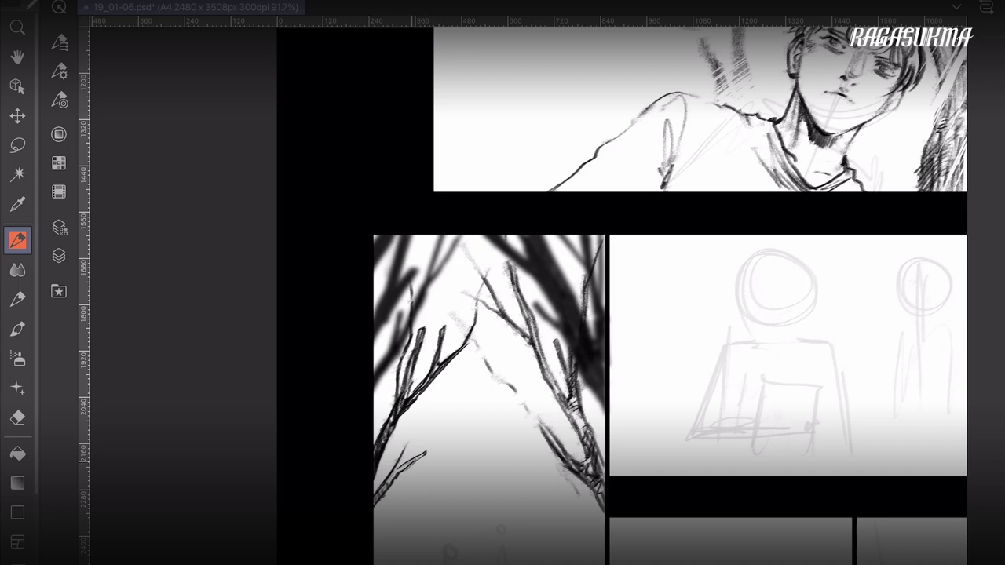
left_click_drag(395, 476, 418, 413)
mouse_move(408, 454)
left_mouse_down()
mouse_move(416, 418)
mouse_move(418, 430)
left_mouse_up()
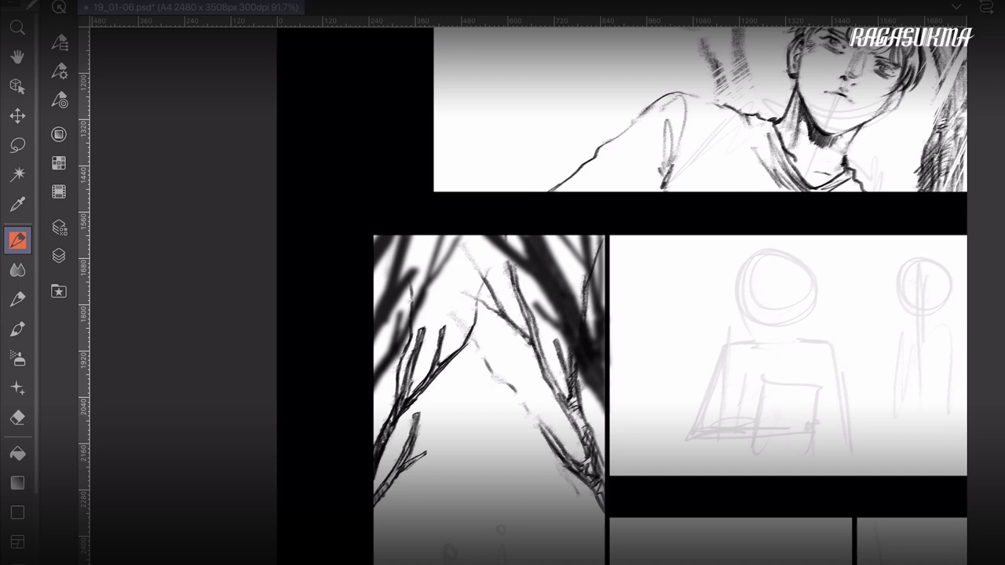
Step: Draw thin branches over the blurred upper left area and add two offshoots to the right-hand tree's lower limb
mouse_move(382, 253)
left_mouse_down()
mouse_move(374, 330)
mouse_move(393, 324)
mouse_move(402, 294)
mouse_move(397, 315)
left_mouse_up()
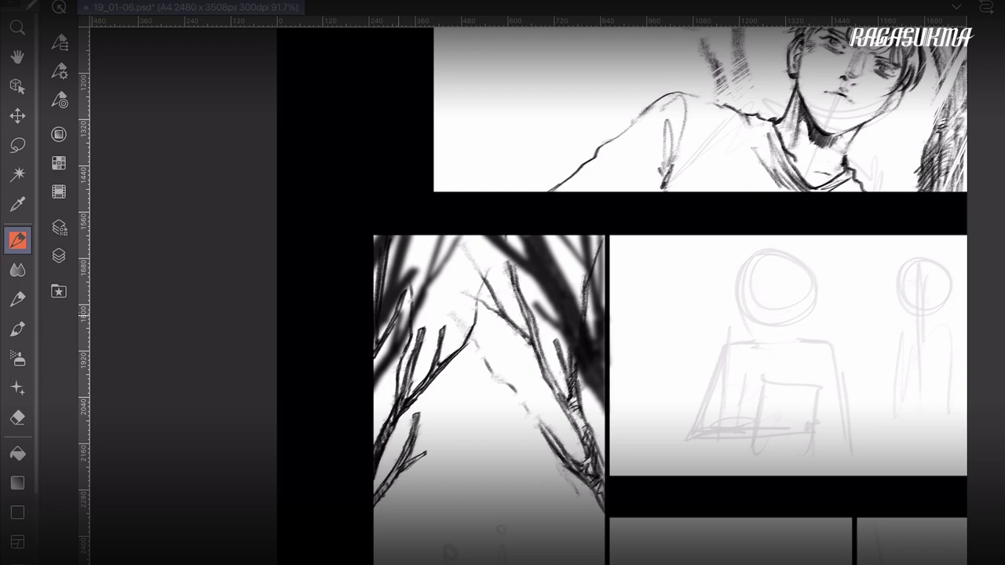
mouse_move(528, 407)
left_mouse_down()
mouse_move(567, 458)
mouse_move(545, 396)
mouse_move(554, 438)
left_mouse_up()
left_click_drag(498, 440, 558, 469)
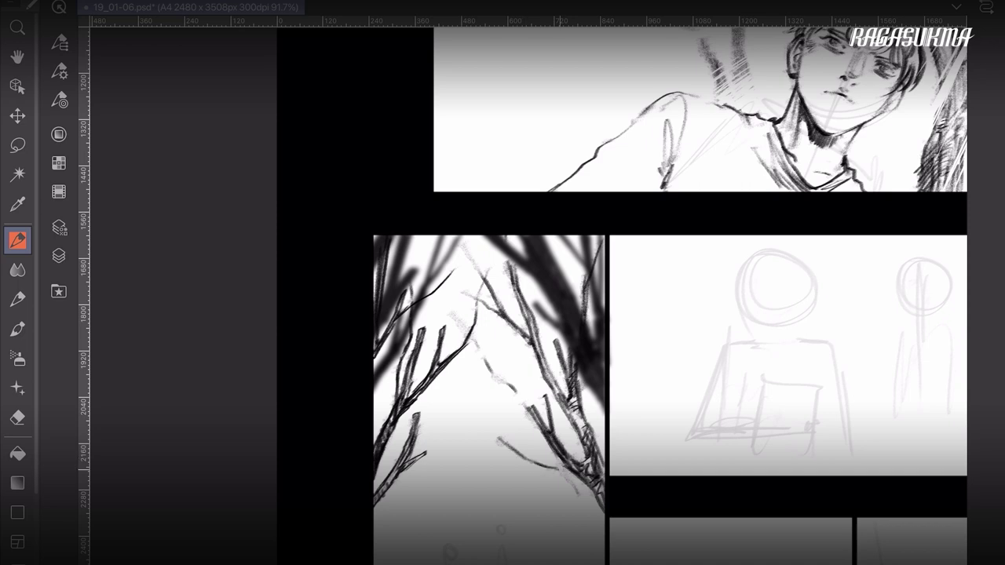
Step: Ink the small standing figure at the back of the circle in the tall panel, with head, torso and legs
scroll(528, 296, "down", 3)
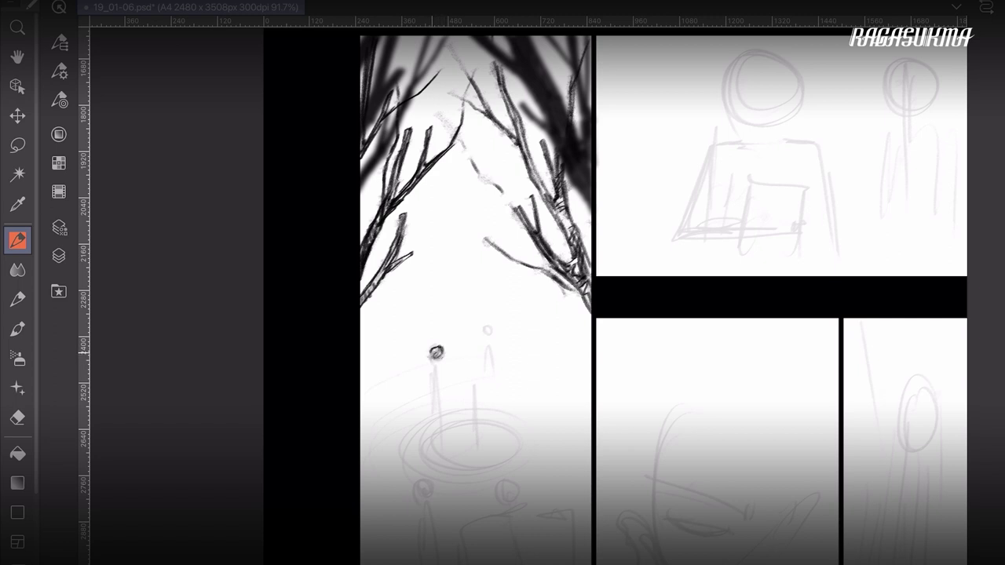
left_click_drag(432, 366, 431, 392)
left_click_drag(442, 372, 441, 399)
left_click_drag(436, 385, 435, 402)
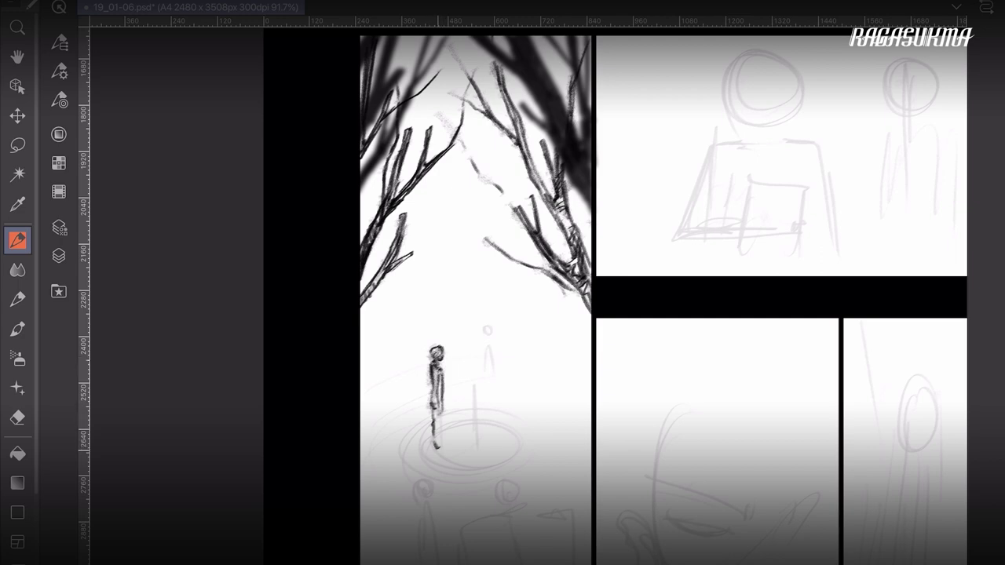
left_click_drag(442, 447, 430, 408)
left_click_drag(430, 445, 432, 381)
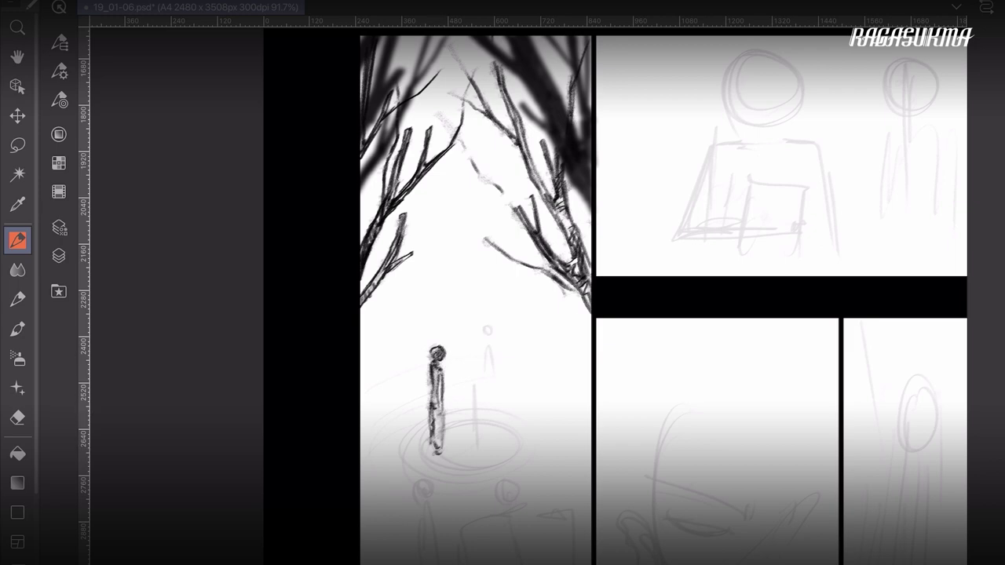
Step: Finish the tall standing figure's legs and ink a shorter dark-haired figure beside it in the circle
left_click_drag(440, 394, 437, 369)
left_click_drag(430, 445, 427, 459)
mouse_move(473, 373)
left_mouse_down()
mouse_move(482, 383)
mouse_move(468, 425)
left_mouse_up()
mouse_move(471, 391)
left_mouse_down()
mouse_move(471, 417)
mouse_move(484, 416)
mouse_move(482, 402)
mouse_move(485, 423)
mouse_move(469, 445)
mouse_move(487, 439)
left_mouse_up()
mouse_move(484, 417)
left_mouse_down()
mouse_move(471, 463)
mouse_move(482, 471)
left_mouse_up()
left_click_drag(469, 447, 470, 477)
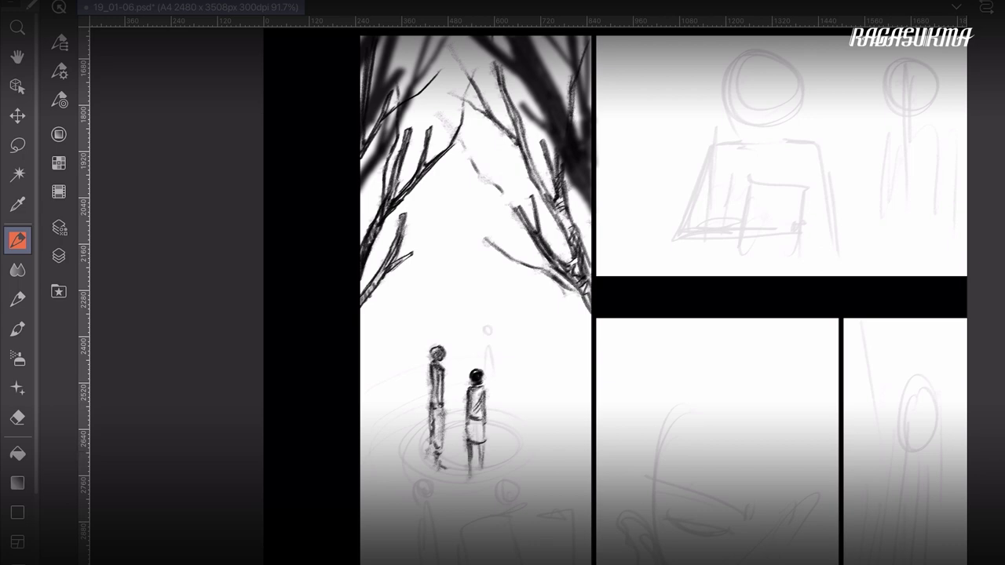
Step: Ink a third, smaller standing figure behind the dark-haired one, with head, torso and faint legs
mouse_move(496, 358)
left_mouse_down()
mouse_move(504, 359)
mouse_move(497, 373)
left_mouse_up()
left_click_drag(498, 375, 495, 386)
mouse_move(494, 375)
left_mouse_down()
mouse_move(500, 423)
mouse_move(502, 411)
left_mouse_up()
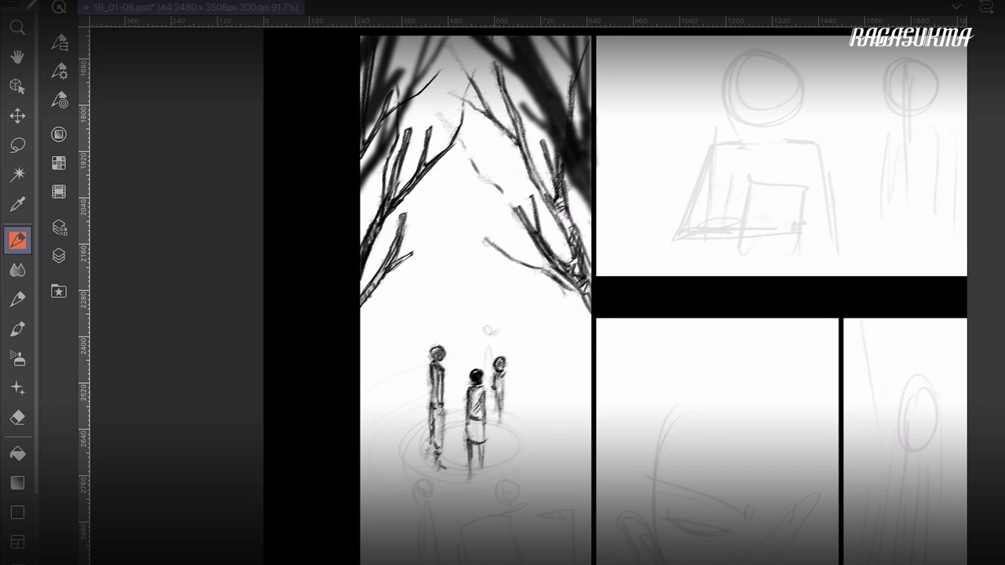
mouse_move(493, 391)
left_mouse_down()
mouse_move(494, 422)
mouse_move(506, 438)
left_mouse_up()
left_click_drag(506, 433, 508, 444)
Step: Ink the head, shoulders and arms of the larger foreground figure below the circle's left side
mouse_move(416, 494)
left_mouse_down()
mouse_move(421, 484)
mouse_move(419, 500)
left_mouse_up()
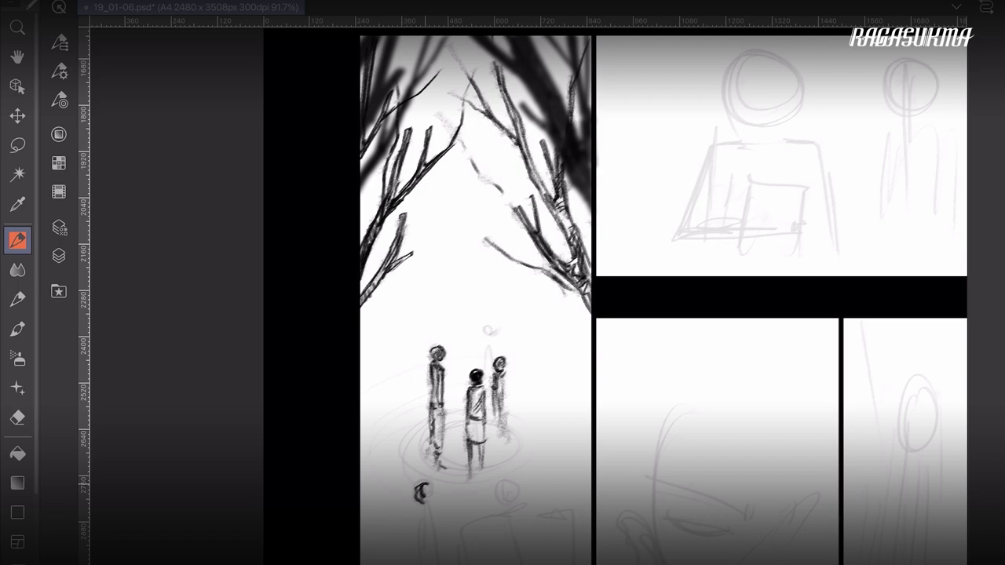
left_click_drag(418, 489, 424, 498)
left_click_drag(407, 518, 412, 545)
left_click_drag(435, 510, 439, 527)
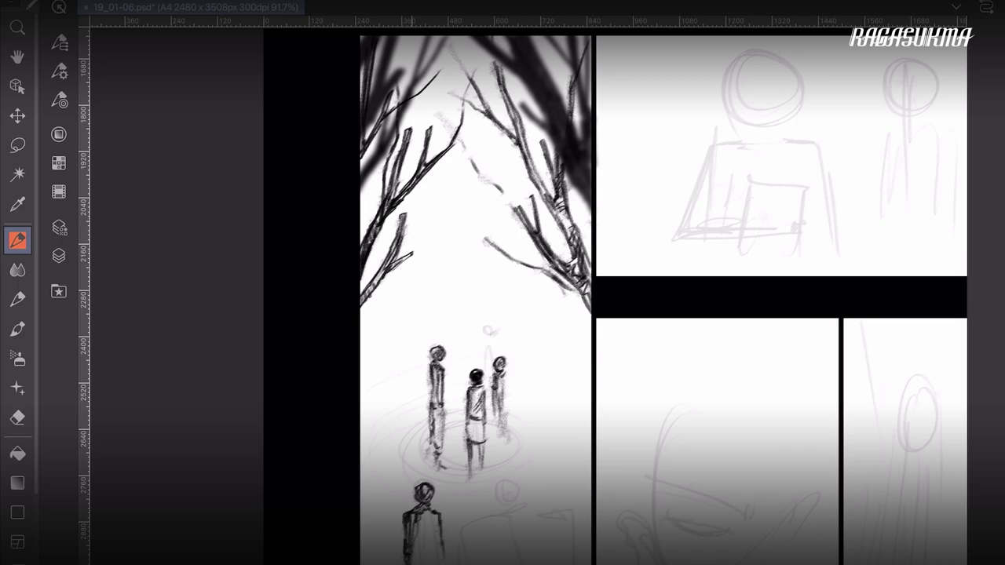
left_click_drag(435, 517, 436, 551)
Step: Ink the foreground figure's lower body with a dark waist and densely hatched long garment
scroll(502, 314, "down", 4)
left_click_drag(413, 408, 411, 459)
left_click_drag(419, 403, 414, 455)
left_click_drag(425, 397, 431, 457)
left_click_drag(440, 394, 438, 465)
mouse_move(442, 350)
left_mouse_down()
mouse_move(446, 421)
mouse_move(436, 421)
left_mouse_up()
mouse_move(443, 389)
left_mouse_down()
mouse_move(442, 414)
mouse_move(417, 400)
mouse_move(434, 393)
mouse_move(443, 407)
mouse_move(416, 441)
mouse_move(413, 473)
mouse_move(425, 468)
left_mouse_up()
left_click_drag(439, 419, 440, 469)
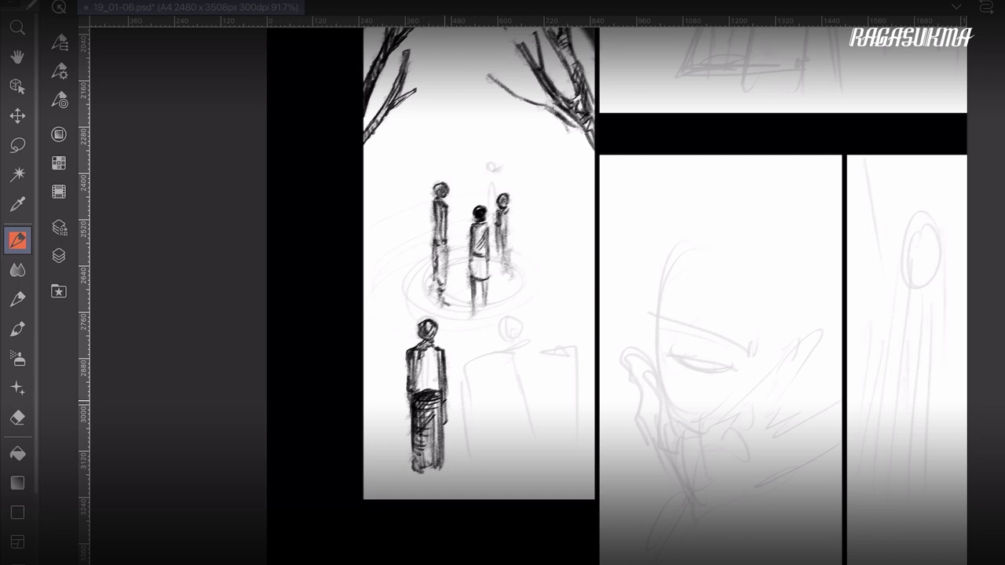
Step: Erase the stray ink beside the foreground figure's right-hand arm and ink its feet
key("e")
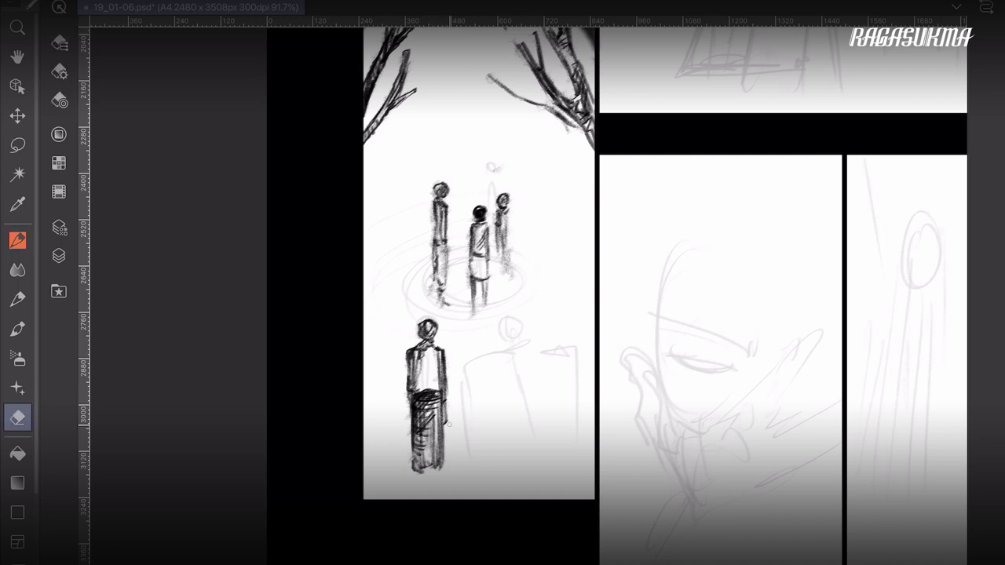
left_click_drag(447, 424, 446, 414)
key("p")
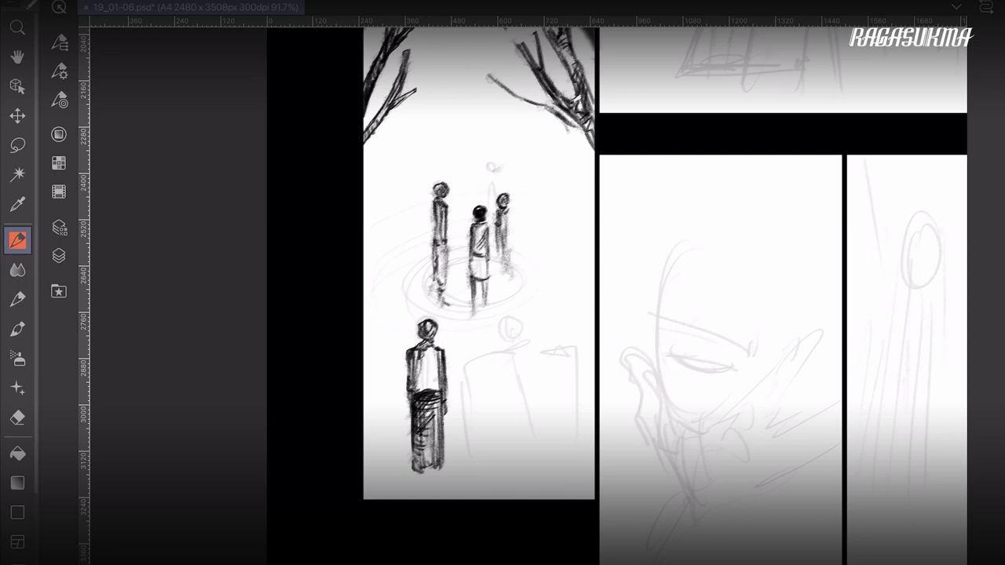
left_click_drag(414, 475, 439, 479)
Step: Ink the hunched foreground figure beside it, with dark head, outstretched arms, shaded ribcage, waist and the start of a leg
mouse_move(508, 327)
left_mouse_down()
mouse_move(532, 317)
mouse_move(533, 333)
mouse_move(456, 372)
mouse_move(462, 487)
mouse_move(462, 372)
mouse_move(465, 482)
mouse_move(470, 373)
mouse_move(555, 329)
left_mouse_up()
mouse_move(502, 358)
left_mouse_down()
mouse_move(471, 375)
mouse_move(504, 357)
mouse_move(510, 389)
mouse_move(524, 391)
left_mouse_up()
left_click_drag(515, 347, 532, 397)
left_click_drag(515, 355, 539, 397)
mouse_move(535, 334)
left_mouse_down()
mouse_move(542, 384)
mouse_move(551, 354)
mouse_move(538, 355)
mouse_move(557, 399)
mouse_move(517, 397)
mouse_move(545, 403)
mouse_move(554, 439)
left_mouse_up()
left_click_drag(554, 374, 556, 397)
left_click_drag(559, 339, 561, 372)
mouse_move(551, 333)
left_mouse_down()
mouse_move(592, 342)
mouse_move(570, 353)
mouse_move(587, 429)
left_mouse_up()
left_click_drag(551, 395, 564, 419)
left_click_drag(557, 368, 569, 394)
mouse_move(567, 394)
left_mouse_down()
mouse_move(573, 429)
mouse_move(558, 451)
mouse_move(546, 444)
mouse_move(531, 458)
mouse_move(533, 498)
left_mouse_up()
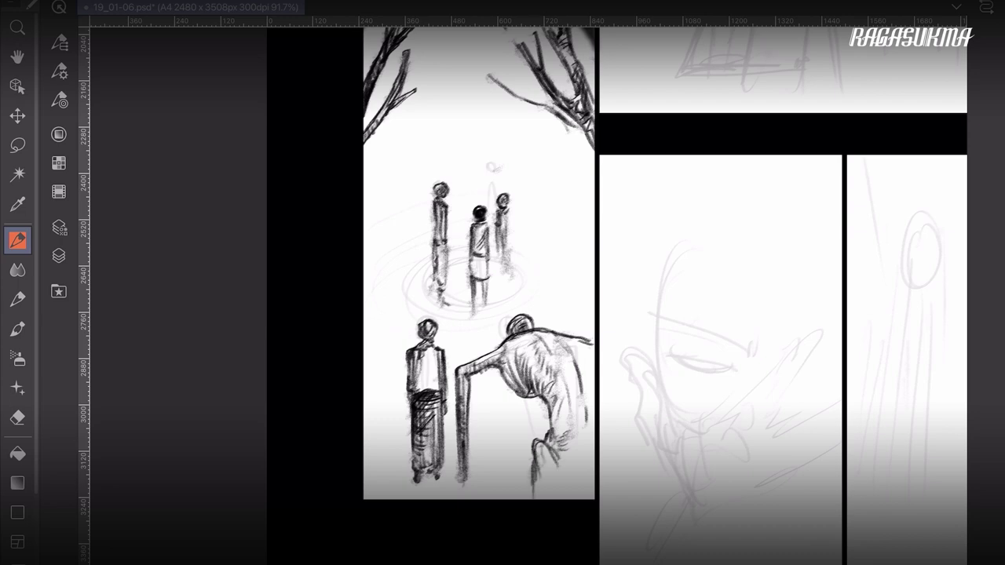
Step: Complete the hunched figure's thigh and hip, and shade its back and the dark areas along the panel's right edge
mouse_move(539, 460)
left_mouse_down()
mouse_move(515, 499)
mouse_move(547, 480)
mouse_move(544, 497)
mouse_move(586, 441)
left_mouse_up()
left_click_drag(582, 368, 576, 382)
mouse_move(581, 340)
left_mouse_down()
mouse_move(574, 375)
mouse_move(583, 358)
left_mouse_up()
left_click_drag(593, 344, 587, 359)
left_click_drag(589, 458, 582, 471)
mouse_move(593, 429)
left_mouse_down()
mouse_move(589, 477)
mouse_move(583, 462)
mouse_move(576, 469)
left_mouse_up()
left_click_drag(581, 402, 567, 460)
left_click_drag(587, 402, 570, 456)
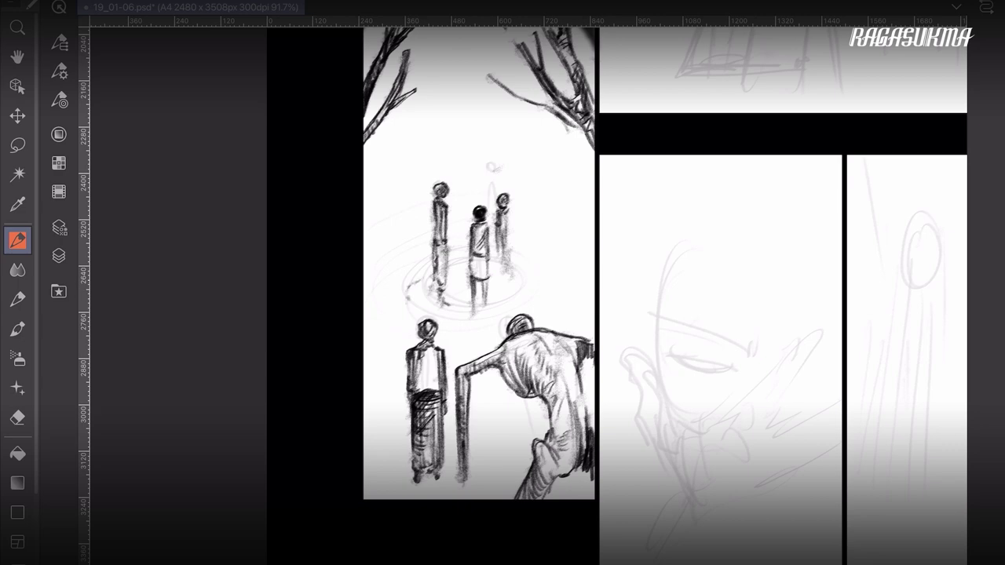
Step: Ink broken accents along the circle's rings and hatch short vertical strokes around its left and front edges
mouse_move(426, 283)
left_mouse_down()
mouse_move(416, 301)
mouse_move(441, 314)
left_mouse_up()
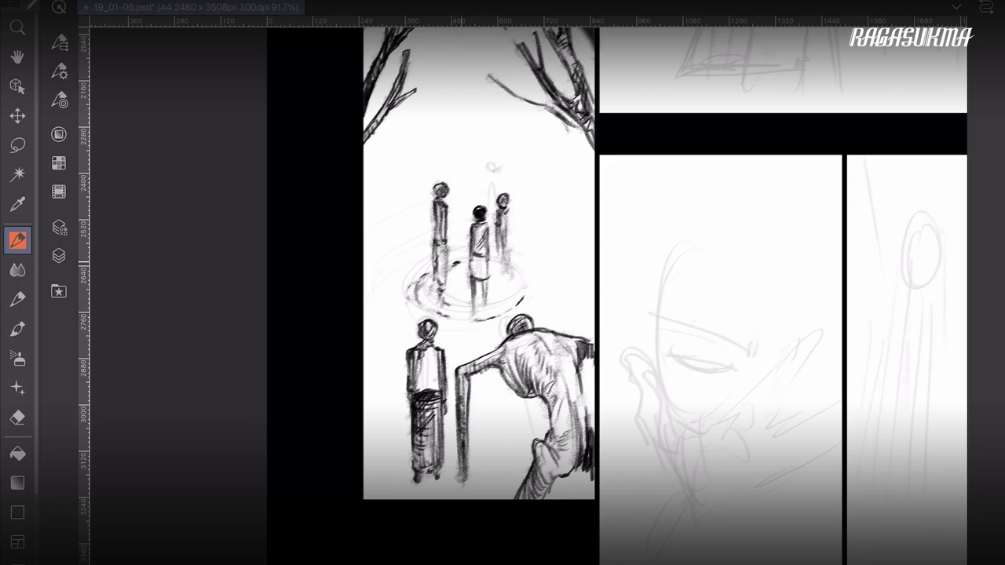
left_click_drag(522, 266, 531, 283)
mouse_move(393, 284)
left_mouse_down()
mouse_move(397, 314)
mouse_move(411, 321)
mouse_move(428, 262)
left_mouse_up()
left_click_drag(461, 320, 465, 333)
mouse_move(467, 318)
left_mouse_down()
mouse_move(468, 343)
mouse_move(477, 330)
left_mouse_up()
left_click_drag(483, 318, 490, 338)
left_click_drag(493, 311, 493, 334)
left_click_drag(498, 316, 498, 330)
Step: Hatch the ground with vertical strokes from the circle's right side out toward the panel edge
left_click_drag(502, 313, 503, 327)
mouse_move(521, 292)
left_mouse_down()
mouse_move(524, 309)
mouse_move(539, 310)
left_mouse_up()
left_click_drag(529, 274, 531, 300)
left_click_drag(515, 259, 522, 282)
left_click_drag(526, 265, 532, 294)
left_click_drag(534, 269, 539, 292)
left_click_drag(540, 274, 544, 298)
left_click_drag(547, 279, 551, 306)
mouse_move(554, 273)
left_mouse_down()
mouse_move(556, 306)
mouse_move(563, 301)
left_mouse_up()
left_click_drag(570, 284, 575, 312)
Step: Hatch the ground left of the circle and along its back edge behind the three small figures
left_click_drag(369, 289, 374, 309)
left_click_drag(366, 250, 367, 310)
mouse_move(369, 245)
left_mouse_down()
mouse_move(372, 298)
mouse_move(377, 287)
left_mouse_up()
left_click_drag(378, 248, 383, 289)
left_click_drag(388, 254, 387, 277)
left_click_drag(394, 251, 397, 270)
mouse_move(400, 245)
left_mouse_down()
mouse_move(405, 295)
mouse_move(423, 258)
left_mouse_up()
mouse_move(426, 234)
left_mouse_down()
mouse_move(427, 254)
mouse_move(450, 242)
left_mouse_up()
left_click_drag(453, 226, 455, 243)
mouse_move(461, 222)
left_mouse_down()
mouse_move(463, 241)
mouse_move(518, 246)
left_mouse_up()
mouse_move(524, 228)
left_mouse_down()
mouse_move(526, 248)
mouse_move(536, 248)
left_mouse_up()
left_click_drag(542, 235, 550, 261)
Step: Darken the ground right of the circle with longer vertical hatching up to the panel's edge
left_click_drag(543, 251, 543, 273)
left_click_drag(551, 240, 557, 279)
left_click_drag(560, 246, 566, 287)
left_click_drag(558, 260, 560, 298)
left_click_drag(552, 271, 550, 312)
left_click_drag(558, 262, 563, 308)
left_click_drag(570, 256, 576, 305)
mouse_move(580, 262)
left_mouse_down()
mouse_move(581, 315)
mouse_move(587, 308)
left_mouse_up()
Step: Hatch long vertical strokes down the panel's left edge beside the standing foreground figure's head and torso
left_click_drag(366, 332, 367, 377)
mouse_move(367, 324)
left_mouse_down()
mouse_move(369, 405)
mouse_move(370, 384)
left_mouse_up()
left_click_drag(373, 331, 377, 391)
left_click_drag(365, 300, 372, 394)
left_click_drag(378, 292, 380, 396)
left_click_drag(381, 318, 383, 407)
left_click_drag(384, 336, 387, 406)
left_click_drag(386, 364, 385, 420)
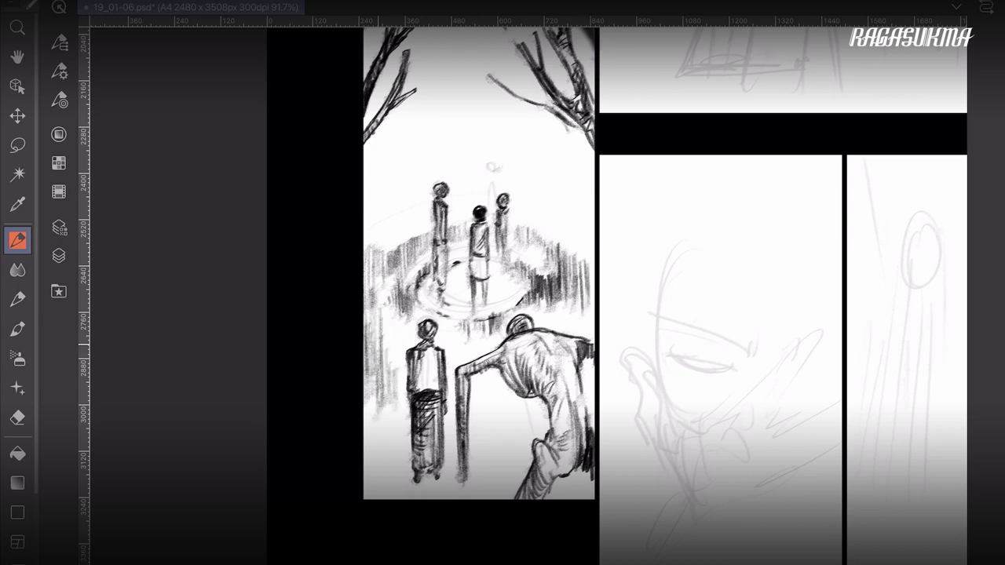
Step: Continue the vertical hatching down to the panel's bottom left corner beside the foreground figure's legs
left_click_drag(377, 344, 377, 438)
mouse_move(384, 362)
left_mouse_down()
mouse_move(384, 435)
mouse_move(393, 427)
left_mouse_up()
left_click_drag(395, 393, 396, 451)
left_click_drag(384, 410, 387, 467)
left_click_drag(391, 421, 394, 469)
left_click_drag(398, 414, 400, 483)
left_click_drag(388, 423, 381, 491)
left_click_drag(376, 429, 372, 491)
Step: Deepen the hatching along the right edge beside the circle and extend the left-hand hatching farther up
left_click_drag(576, 272, 576, 309)
left_click_drag(574, 262, 577, 311)
left_click_drag(582, 260, 586, 331)
left_click_drag(590, 251, 589, 325)
left_click_drag(365, 214, 367, 265)
left_click_drag(374, 209, 377, 266)
left_click_drag(383, 219, 384, 268)
left_click_drag(387, 229, 385, 259)
left_click_drag(390, 238, 393, 258)
left_click_drag(395, 242, 395, 255)
Step: Hatch a dark background clump left of the tall small figure and light vertical strokes in the right-hand background
left_click_drag(391, 197, 391, 230)
left_click_drag(393, 188, 395, 206)
left_click_drag(399, 190, 390, 228)
left_click_drag(392, 185, 389, 234)
left_click_drag(394, 191, 398, 226)
left_click_drag(399, 214, 398, 223)
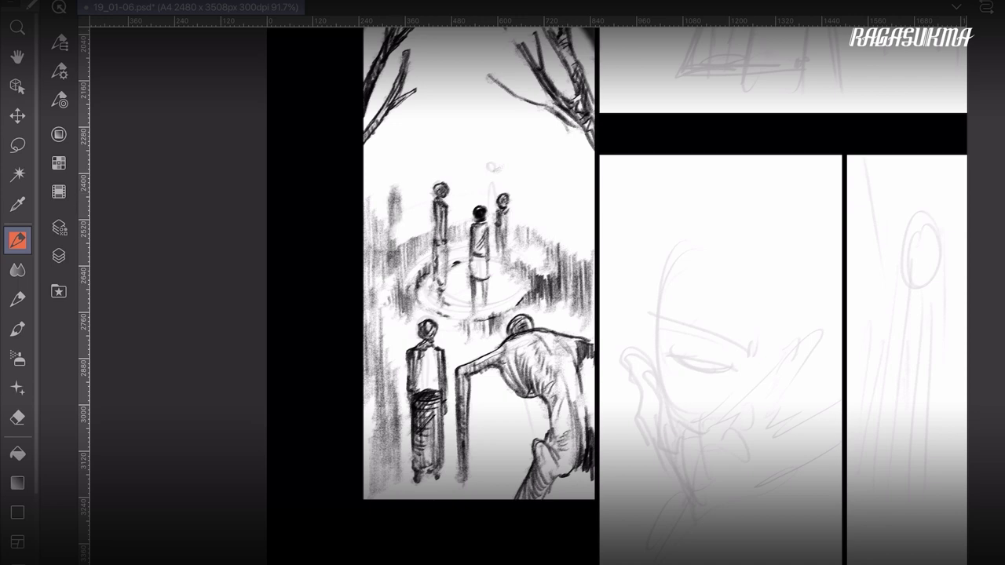
left_click_drag(400, 196, 404, 218)
left_click_drag(406, 201, 410, 219)
left_click_drag(414, 201, 415, 219)
left_click_drag(562, 209, 562, 224)
left_click_drag(568, 210, 573, 230)
left_click_drag(578, 212, 577, 231)
left_click_drag(582, 213, 582, 229)
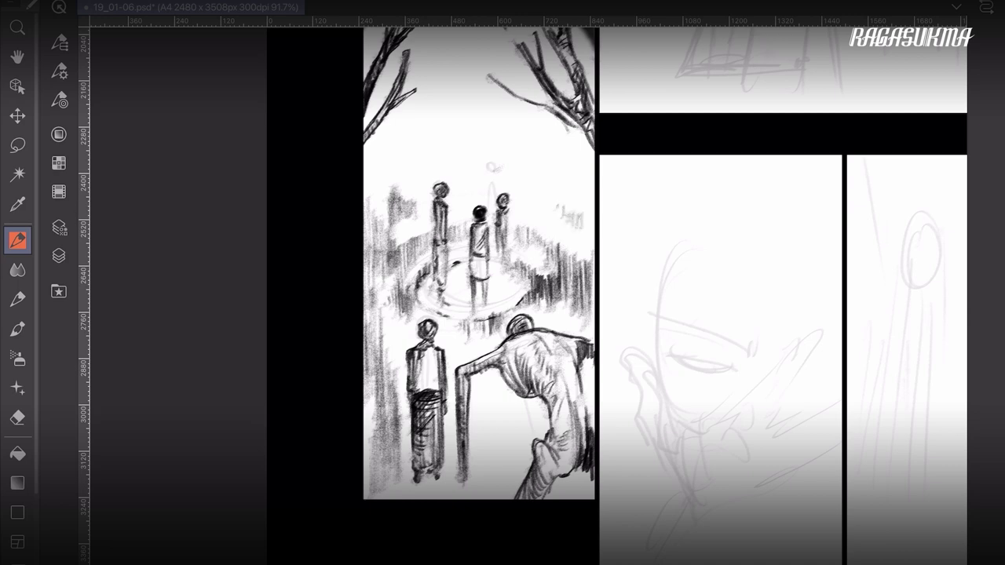
Step: Hatch the ground between the hunched figure's long arm and its leg at the panel's bottom
mouse_move(460, 474)
left_mouse_down()
mouse_move(459, 499)
mouse_move(473, 500)
left_mouse_up()
mouse_move(486, 481)
left_mouse_down()
mouse_move(480, 498)
mouse_move(488, 493)
left_mouse_up()
left_click_drag(494, 475, 498, 494)
left_click_drag(503, 454, 509, 489)
left_click_drag(514, 446, 515, 460)
Step: Ink the left-hand character's parted fringe, ears, eyebrows, eyes and nose in the wide middle panel
mouse_move(597, 235)
left_mouse_down()
mouse_move(403, 470)
mouse_move(356, 548)
left_mouse_up()
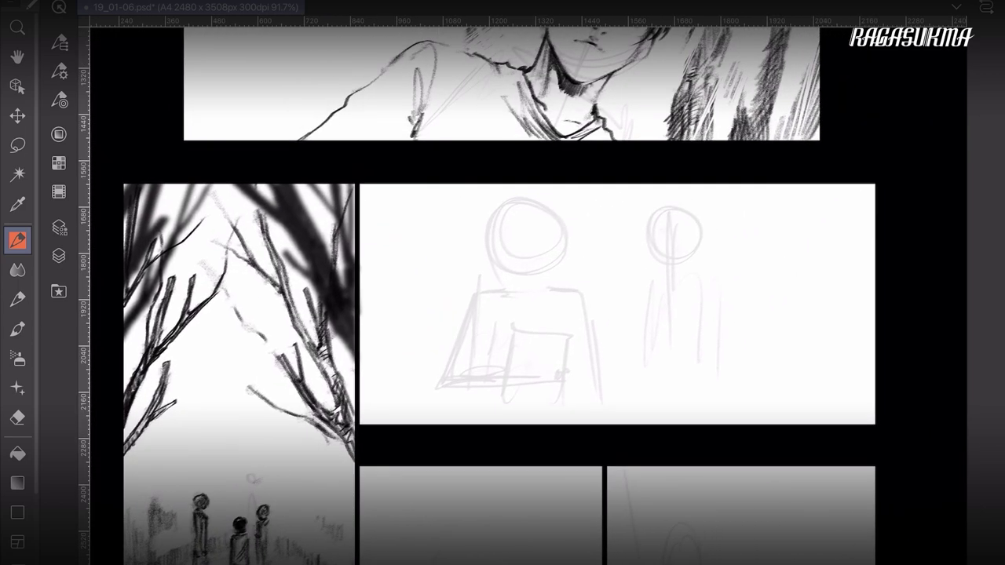
left_click_drag(492, 231, 492, 252)
left_click_drag(492, 230, 490, 247)
mouse_move(558, 225)
left_mouse_down()
mouse_move(565, 251)
mouse_move(561, 242)
left_mouse_up()
mouse_move(496, 231)
left_mouse_down()
mouse_move(495, 249)
mouse_move(494, 231)
mouse_move(495, 240)
mouse_move(536, 198)
mouse_move(559, 233)
left_mouse_up()
mouse_move(506, 207)
left_mouse_down()
mouse_move(495, 236)
mouse_move(504, 209)
mouse_move(521, 203)
mouse_move(554, 228)
left_mouse_up()
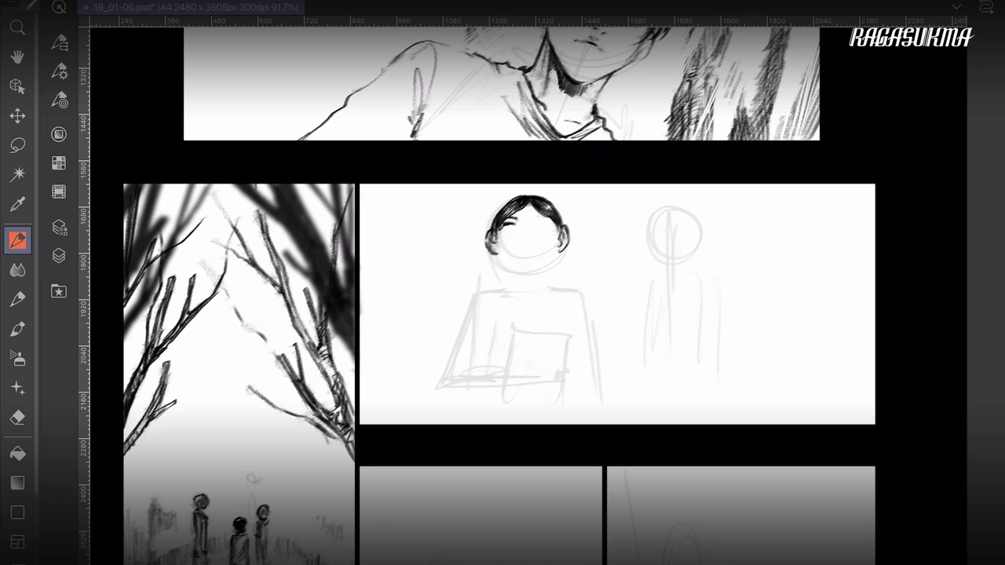
left_click_drag(504, 224, 513, 230)
mouse_move(536, 220)
left_mouse_down()
mouse_move(549, 218)
mouse_move(553, 232)
mouse_move(515, 219)
mouse_move(552, 220)
left_mouse_up()
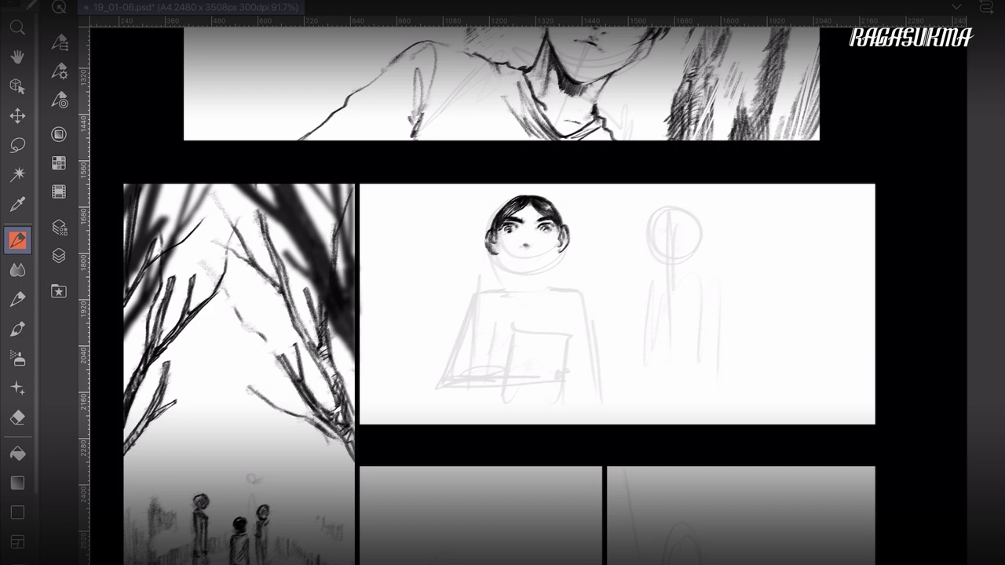
Step: Ink the character's jawline and build up a fuller dark bob with flicked-out tips around the head
left_click_drag(491, 229, 493, 215)
mouse_move(495, 223)
left_mouse_down()
mouse_move(502, 203)
mouse_move(548, 191)
left_mouse_up()
mouse_move(543, 201)
left_mouse_down()
mouse_move(554, 197)
mouse_move(502, 199)
mouse_move(481, 248)
left_mouse_up()
mouse_move(491, 234)
left_mouse_down()
mouse_move(487, 261)
mouse_move(529, 278)
mouse_move(554, 259)
mouse_move(557, 241)
left_mouse_up()
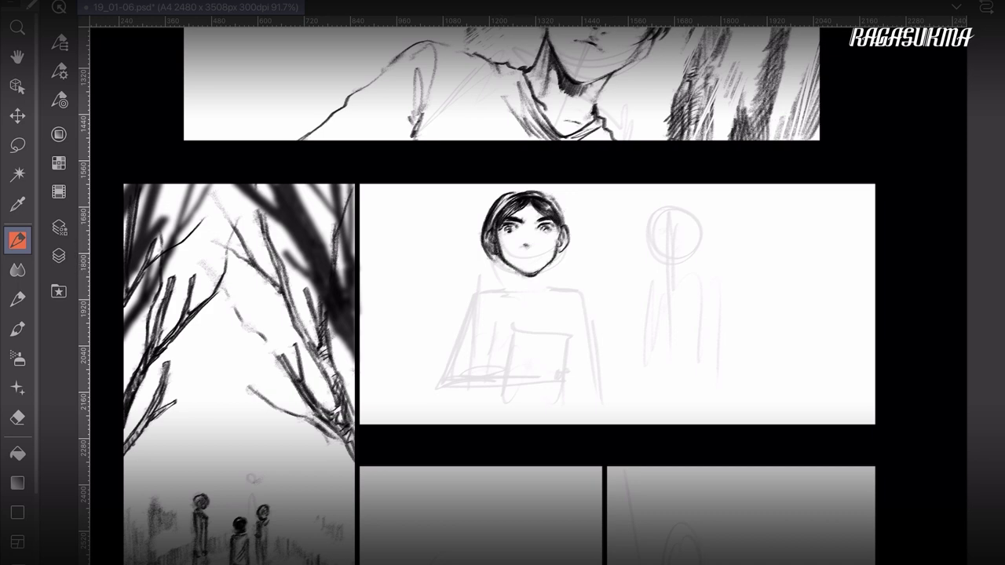
left_click_drag(493, 213, 487, 227)
mouse_move(499, 203)
left_mouse_down()
mouse_move(490, 229)
mouse_move(523, 188)
mouse_move(540, 186)
mouse_move(562, 215)
left_mouse_up()
mouse_move(496, 253)
left_mouse_down()
mouse_move(494, 274)
mouse_move(507, 277)
mouse_move(565, 276)
left_mouse_up()
left_click_drag(558, 256, 562, 275)
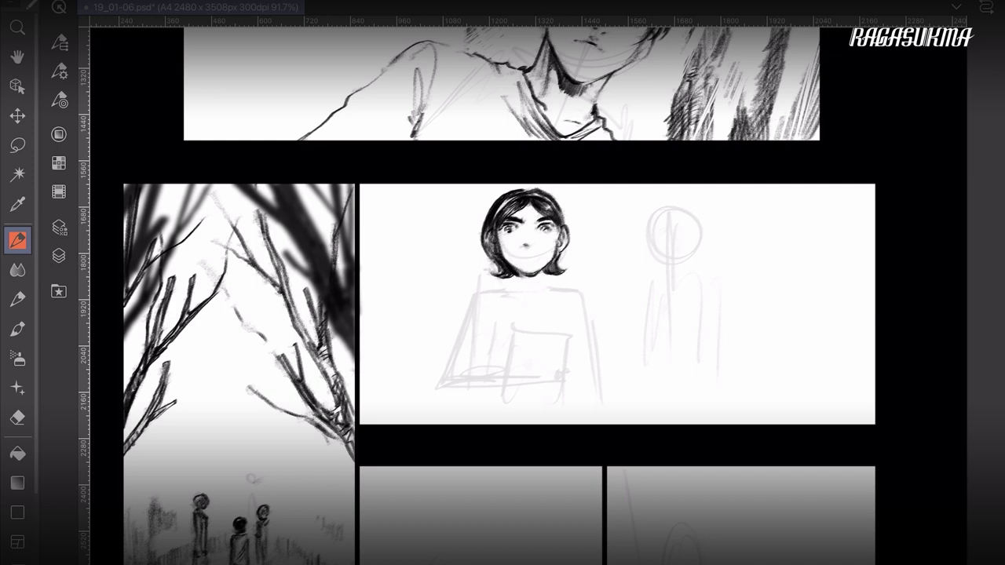
key("e")
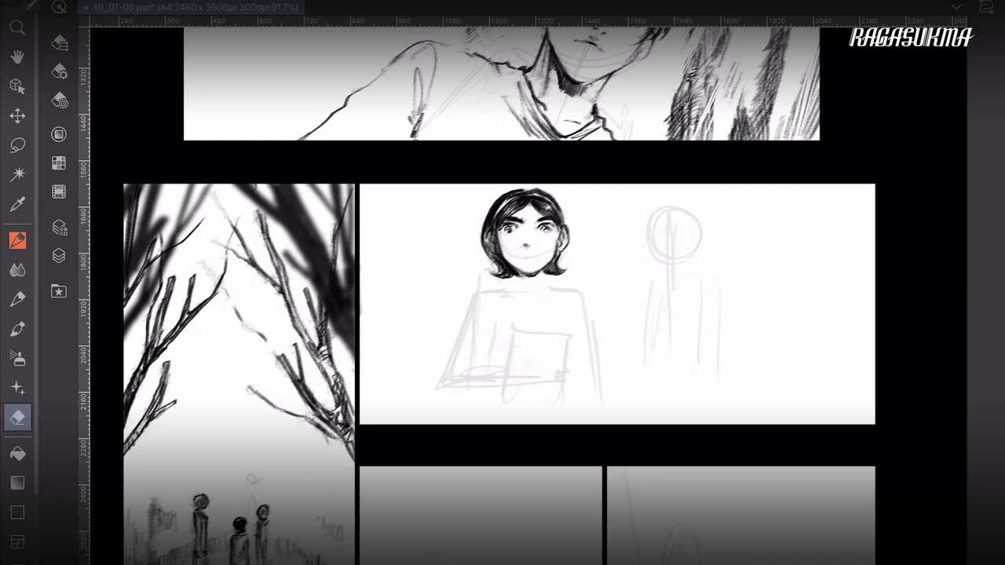
left_click(59, 71)
left_click(58, 42)
left_click(59, 100)
left_click(124, 39)
left_click(59, 100)
key("p")
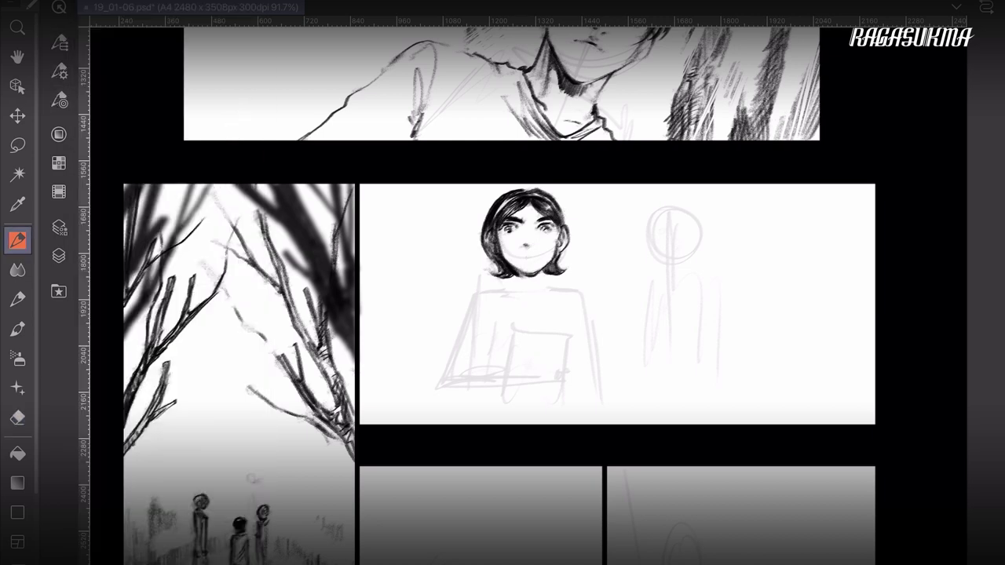
Step: Ink the mouth, neck and pointed shirt collar of the left-hand character in the wide panel
left_click(59, 100)
left_click(153, 38)
key("e")
left_click(59, 100)
left_click(153, 70)
key("p")
left_click(59, 71)
left_click(59, 100)
left_click_drag(511, 284, 525, 292)
mouse_move(529, 293)
left_mouse_down()
mouse_move(534, 311)
mouse_move(542, 275)
mouse_move(533, 293)
mouse_move(543, 297)
left_mouse_up()
key("e")
left_click_drag(511, 216, 522, 221)
key("p")
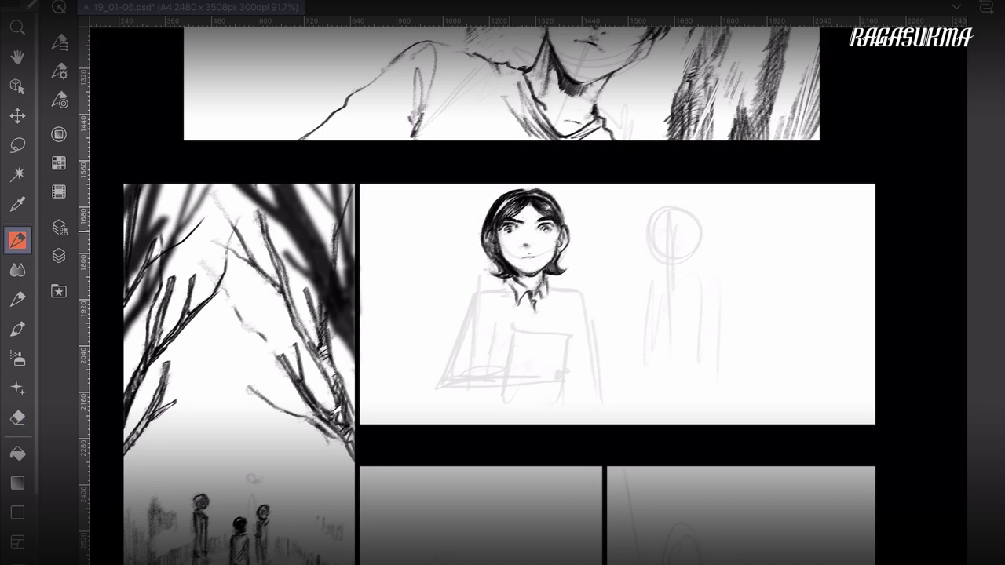
Step: Ink the same character's shoulder, bent sleeve, cuff and pointing hand, tidying the face with the eraser
key("e")
left_click_drag(510, 228, 545, 233)
key("p")
left_click_drag(504, 281, 511, 336)
mouse_move(508, 281)
left_mouse_down()
mouse_move(518, 304)
mouse_move(492, 286)
mouse_move(463, 296)
mouse_move(447, 407)
mouse_move(458, 399)
mouse_move(456, 409)
mouse_move(476, 312)
mouse_move(476, 382)
mouse_move(499, 383)
mouse_move(500, 402)
left_mouse_up()
left_click_drag(450, 407, 503, 407)
mouse_move(502, 399)
left_mouse_down()
mouse_move(503, 410)
mouse_move(524, 384)
mouse_move(523, 401)
mouse_move(541, 360)
mouse_move(552, 357)
mouse_move(547, 367)
mouse_move(571, 381)
left_mouse_up()
key("ctrl+z")
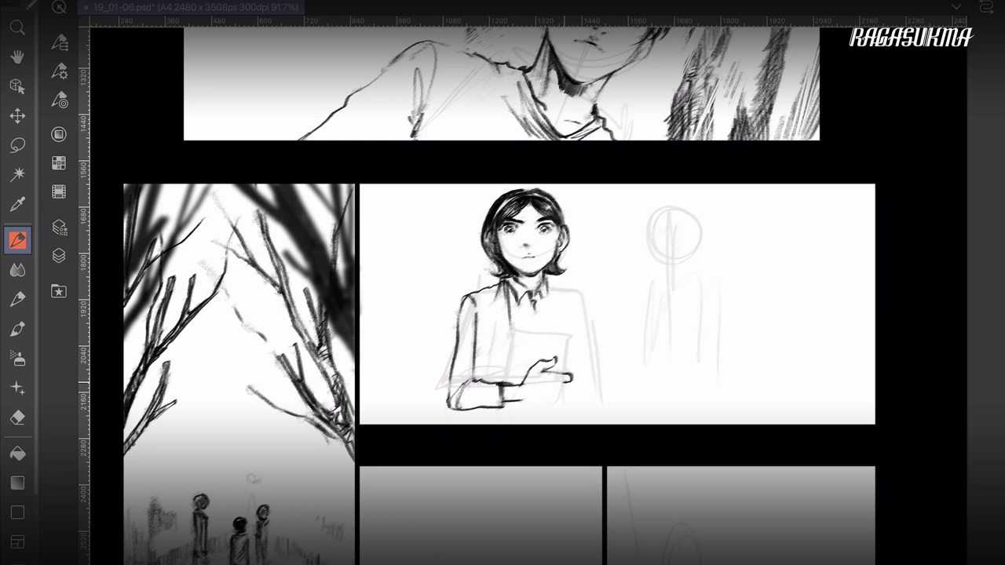
Step: Outline the book held in the character's hand and hatch the coat front beside the collar
left_click_drag(518, 402, 558, 401)
mouse_move(518, 330)
left_mouse_down()
mouse_move(504, 391)
mouse_move(532, 328)
mouse_move(507, 388)
mouse_move(516, 356)
mouse_move(541, 332)
mouse_move(584, 331)
mouse_move(570, 372)
left_mouse_up()
left_click_drag(504, 404, 552, 406)
mouse_move(506, 292)
left_mouse_down()
mouse_move(497, 383)
mouse_move(492, 353)
left_mouse_up()
left_click_drag(481, 337, 474, 384)
left_click_drag(497, 354, 479, 384)
left_click_drag(507, 330, 482, 386)
mouse_move(501, 347)
left_mouse_down()
mouse_move(492, 388)
mouse_move(503, 376)
left_mouse_up()
left_click_drag(514, 284, 506, 357)
left_click_drag(551, 296, 542, 328)
mouse_move(556, 291)
left_mouse_down()
mouse_move(549, 316)
mouse_move(549, 305)
mouse_move(579, 306)
left_mouse_up()
left_click_drag(504, 369, 499, 381)
Step: Complete the book's lower edge, the necktie and the coat's far shoulder and side down to the panel edge
mouse_move(559, 289)
left_mouse_down()
mouse_move(581, 298)
mouse_move(567, 390)
left_mouse_up()
mouse_move(573, 394)
left_mouse_down()
mouse_move(549, 425)
mouse_move(508, 425)
left_mouse_up()
mouse_move(479, 408)
left_mouse_down()
mouse_move(471, 426)
mouse_move(512, 425)
left_mouse_up()
left_click_drag(539, 303, 535, 318)
mouse_move(540, 317)
left_mouse_down()
mouse_move(537, 327)
mouse_move(516, 323)
left_mouse_up()
left_click_drag(543, 314, 535, 325)
left_click_drag(573, 299, 572, 309)
left_click_drag(569, 388, 565, 410)
mouse_move(571, 391)
left_mouse_down()
mouse_move(564, 423)
mouse_move(573, 425)
left_mouse_up()
left_click_drag(575, 337, 573, 425)
left_click_drag(576, 410, 580, 425)
Step: Ink the right-hand character's hair, face, neck and rounded collar, and extend the shoulder lines in the wide panel
left_click_drag(806, 440, 730, 492)
left_click_drag(574, 285, 576, 305)
left_click_drag(628, 283, 628, 300)
mouse_move(592, 269)
left_mouse_down()
mouse_move(579, 289)
mouse_move(621, 284)
mouse_move(589, 284)
mouse_move(598, 301)
left_mouse_up()
mouse_move(595, 288)
left_mouse_down()
mouse_move(599, 303)
mouse_move(624, 285)
mouse_move(577, 300)
mouse_move(586, 292)
left_mouse_up()
mouse_move(573, 254)
left_mouse_down()
mouse_move(571, 288)
mouse_move(587, 251)
mouse_move(610, 245)
mouse_move(632, 284)
mouse_move(580, 311)
mouse_move(605, 322)
mouse_move(626, 296)
mouse_move(582, 338)
mouse_move(590, 326)
mouse_move(584, 334)
mouse_move(600, 328)
mouse_move(585, 333)
mouse_move(592, 345)
mouse_move(614, 341)
mouse_move(604, 324)
mouse_move(617, 312)
left_mouse_up()
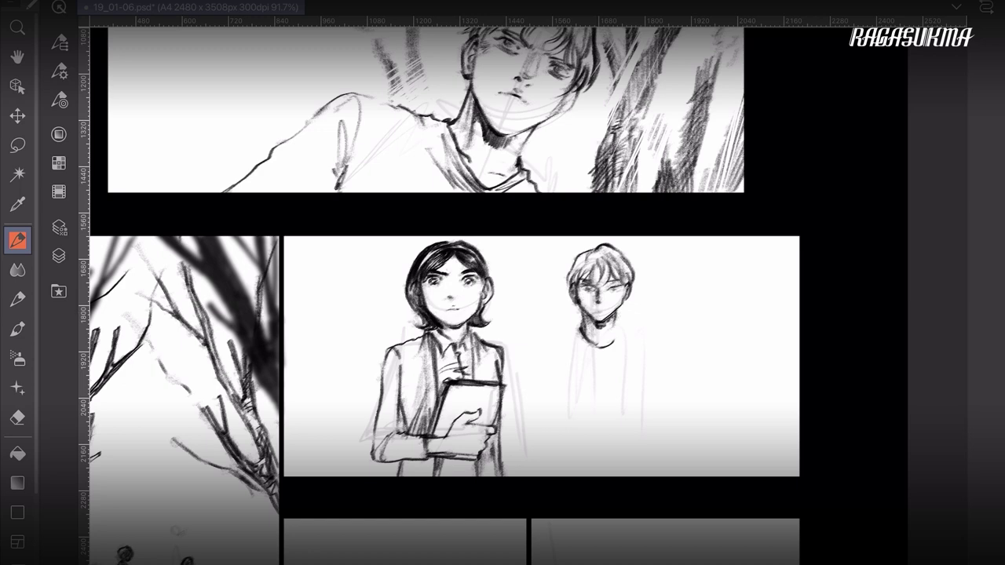
mouse_move(617, 321)
left_mouse_down()
mouse_move(613, 340)
mouse_move(574, 332)
mouse_move(602, 348)
mouse_move(618, 325)
mouse_move(629, 333)
mouse_move(570, 333)
mouse_move(524, 354)
left_mouse_up()
mouse_move(631, 333)
left_mouse_down()
mouse_move(620, 361)
mouse_move(669, 359)
left_mouse_up()
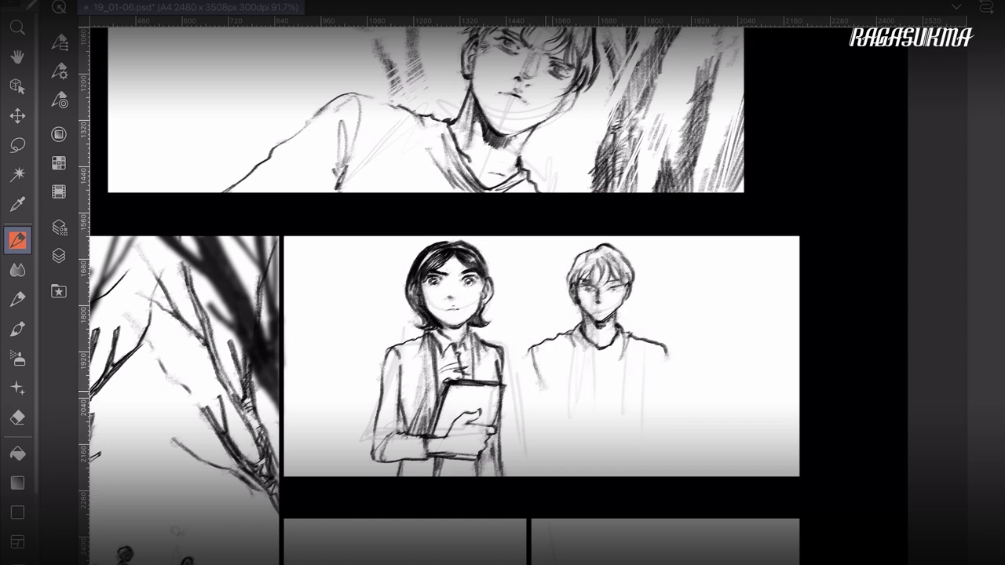
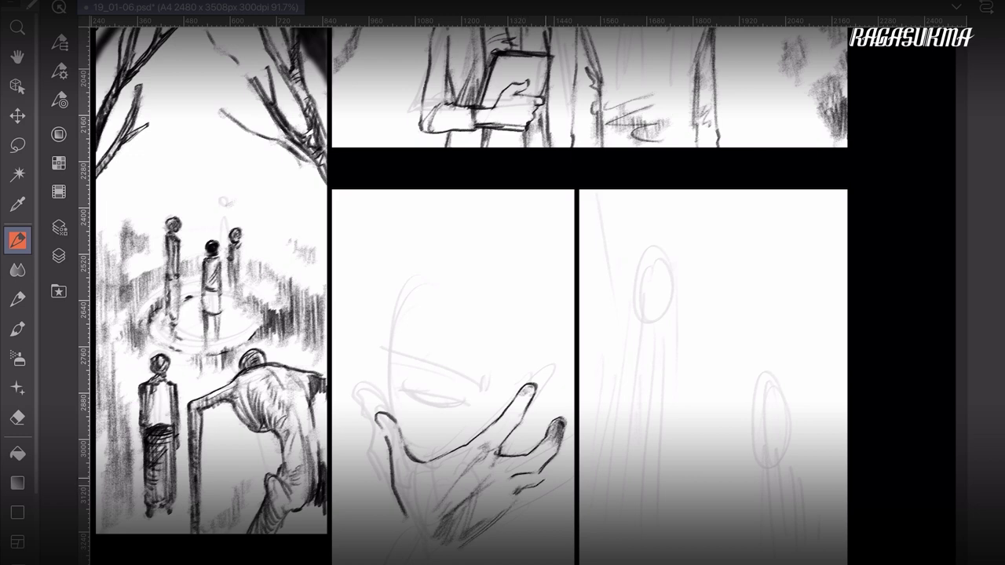
Step: Ink the raised hand's lower finger and wrist plus the eye and both eyebrows in the close-up panel
mouse_move(509, 508)
left_mouse_down()
mouse_move(542, 483)
mouse_move(519, 506)
mouse_move(558, 499)
mouse_move(549, 488)
mouse_move(574, 479)
left_mouse_up()
key("e")
key("p")
mouse_move(400, 383)
left_mouse_down()
mouse_move(449, 374)
mouse_move(466, 394)
left_mouse_up()
mouse_move(462, 385)
left_mouse_down()
mouse_move(472, 392)
mouse_move(433, 392)
mouse_move(455, 398)
mouse_move(433, 404)
mouse_move(464, 408)
left_mouse_up()
mouse_move(403, 513)
left_mouse_down()
mouse_move(410, 540)
mouse_move(397, 563)
left_mouse_up()
left_click_drag(459, 546, 449, 564)
left_click_drag(497, 395, 559, 378)
left_click_drag(540, 390, 559, 384)
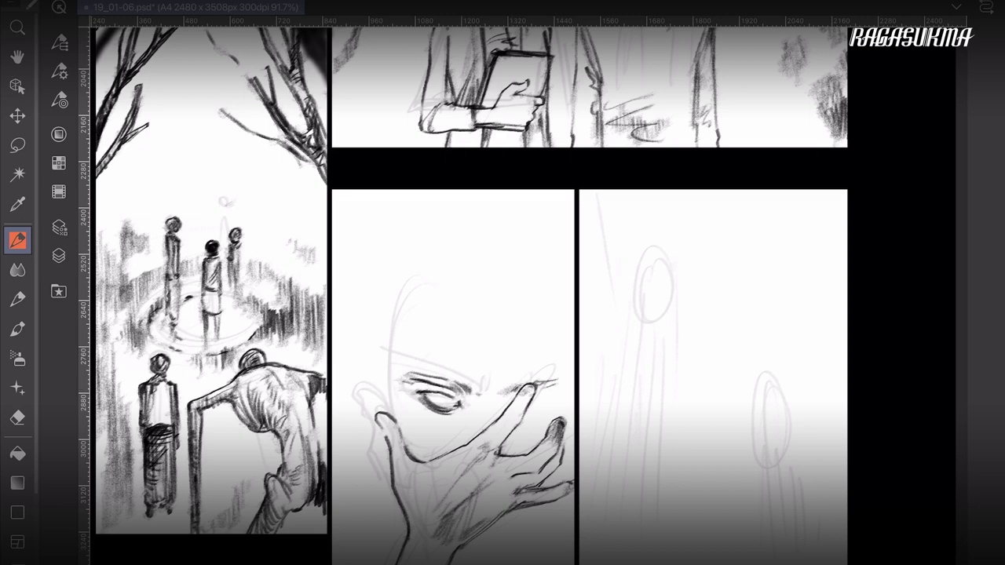
Step: Ink the first pointed fringe strands and the ear of the close-up face
left_click_drag(455, 322, 449, 362)
mouse_move(468, 291)
left_mouse_down()
mouse_move(479, 366)
mouse_move(460, 361)
left_mouse_up()
mouse_move(392, 384)
left_mouse_down()
mouse_move(366, 370)
mouse_move(361, 410)
mouse_move(383, 441)
mouse_move(377, 374)
left_mouse_up()
mouse_move(378, 372)
left_mouse_down()
mouse_move(365, 391)
mouse_move(371, 416)
left_mouse_up()
left_click_drag(380, 382, 380, 416)
left_click_drag(391, 409, 386, 424)
Step: Build up hair strands from the close-up head's temple and fringe around to the back above the ear
left_click_drag(392, 375, 388, 397)
mouse_move(396, 352)
left_mouse_down()
mouse_move(395, 421)
mouse_move(397, 385)
mouse_move(399, 408)
left_mouse_up()
left_click_drag(413, 317, 410, 376)
left_click_drag(446, 303, 419, 372)
left_click_drag(458, 288, 432, 344)
left_click_drag(453, 308, 411, 370)
left_click_drag(384, 287, 368, 362)
left_click_drag(383, 320, 372, 375)
left_click_drag(392, 325, 383, 384)
left_click_drag(389, 302, 371, 373)
left_click_drag(400, 282, 372, 352)
mouse_move(413, 253)
left_mouse_down()
mouse_move(377, 292)
mouse_move(367, 324)
left_mouse_up()
Step: Erase stray strokes at the back of the close-up head and re-ink the hair outline up to the crown
key("e")
left_click_drag(377, 276, 366, 346)
left_click_drag(370, 308, 367, 361)
left_click_drag(375, 327, 374, 359)
key("p")
left_click_drag(383, 303, 373, 366)
left_click_drag(377, 346, 372, 370)
left_click_drag(378, 317, 372, 345)
mouse_move(382, 301)
left_mouse_down()
mouse_move(369, 368)
mouse_move(360, 362)
left_mouse_up()
key("ctrl+z")
left_click_drag(370, 320, 364, 363)
left_click_drag(381, 281, 361, 357)
left_click_drag(400, 256, 364, 323)
left_click_drag(409, 237, 375, 290)
left_click_drag(431, 228, 401, 249)
left_click_drag(459, 212, 400, 246)
Step: Darken the close-up face's jaw and hatch shadows beneath both eyes and between the fingers
mouse_move(402, 421)
left_mouse_down()
mouse_move(410, 444)
mouse_move(392, 448)
mouse_move(424, 459)
left_mouse_up()
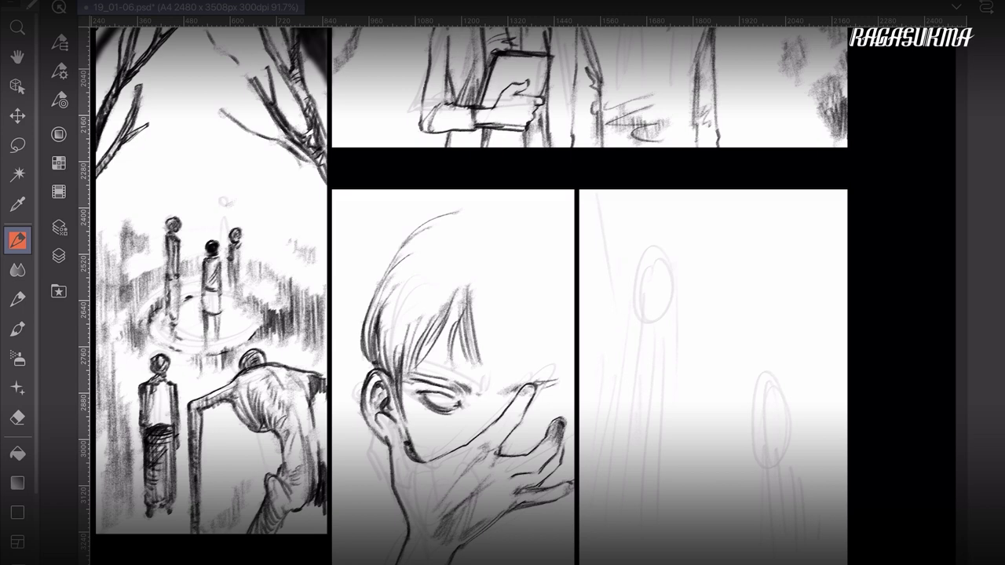
mouse_move(450, 408)
left_mouse_down()
mouse_move(463, 429)
mouse_move(468, 392)
mouse_move(475, 433)
mouse_move(480, 394)
left_mouse_up()
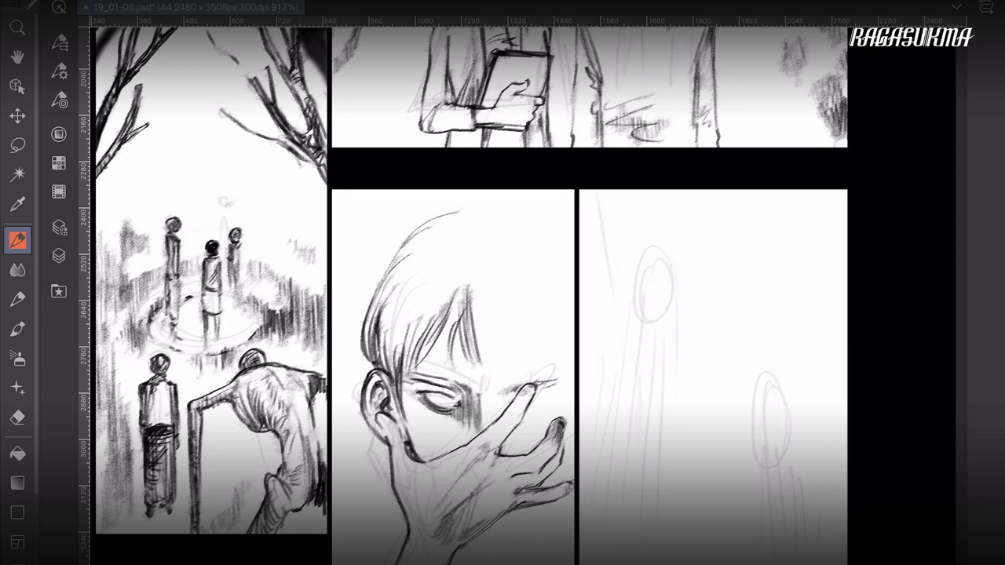
mouse_move(542, 390)
left_mouse_down()
mouse_move(535, 409)
mouse_move(543, 396)
mouse_move(482, 430)
mouse_move(552, 405)
mouse_move(529, 419)
mouse_move(538, 414)
mouse_move(558, 389)
left_mouse_up()
Step: Fill in the far half of the close-up face's fringe with long strands and extend the crown outline
mouse_move(476, 299)
left_mouse_down()
mouse_move(469, 338)
mouse_move(487, 373)
left_mouse_up()
mouse_move(485, 289)
left_mouse_down()
mouse_move(503, 352)
mouse_move(504, 312)
left_mouse_up()
left_click_drag(502, 330, 505, 378)
left_click_drag(505, 312, 513, 370)
left_click_drag(533, 344, 518, 371)
left_click_drag(512, 312, 527, 363)
left_click_drag(479, 249, 508, 316)
left_click_drag(504, 277, 521, 346)
left_click_drag(513, 288, 532, 385)
left_click_drag(511, 265, 542, 363)
left_click_drag(456, 218, 522, 204)
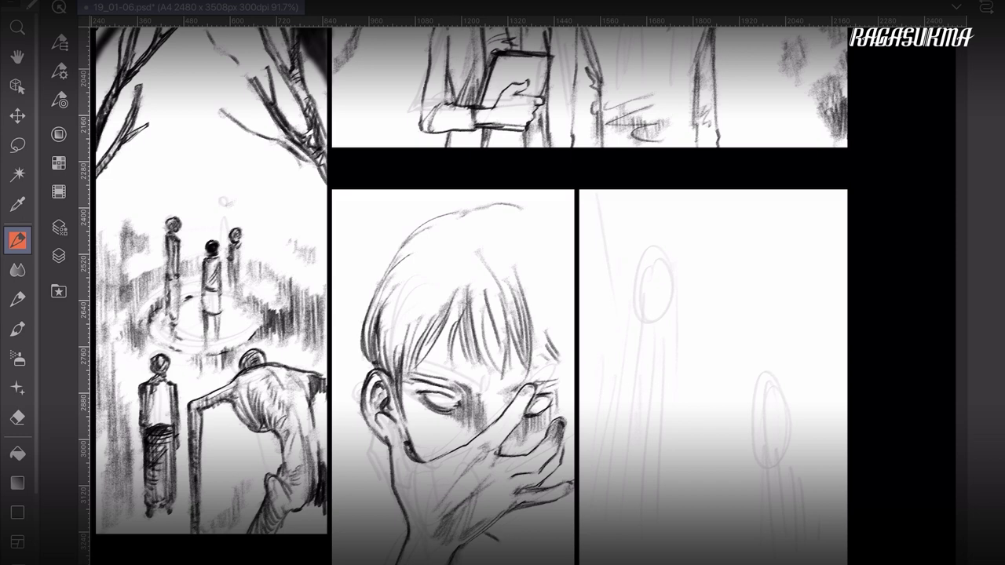
Step: Ink the close-up character's shirt collar, tie, shoulder and sleeve folds below the raised hand
left_click_drag(485, 546, 498, 564)
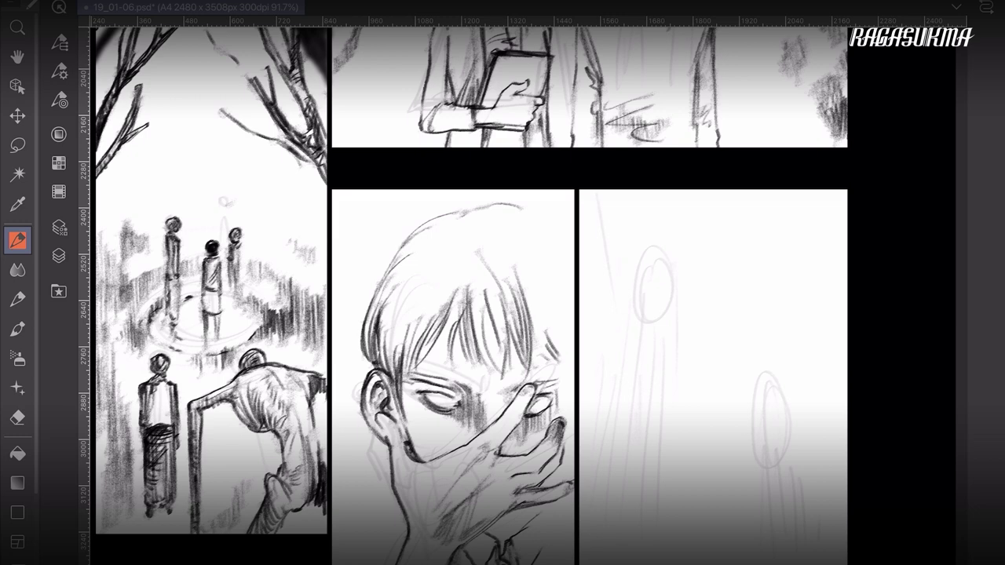
left_click_drag(341, 533, 368, 558)
left_click_drag(339, 554, 358, 559)
left_click_drag(335, 509, 393, 495)
left_click_drag(347, 531, 373, 562)
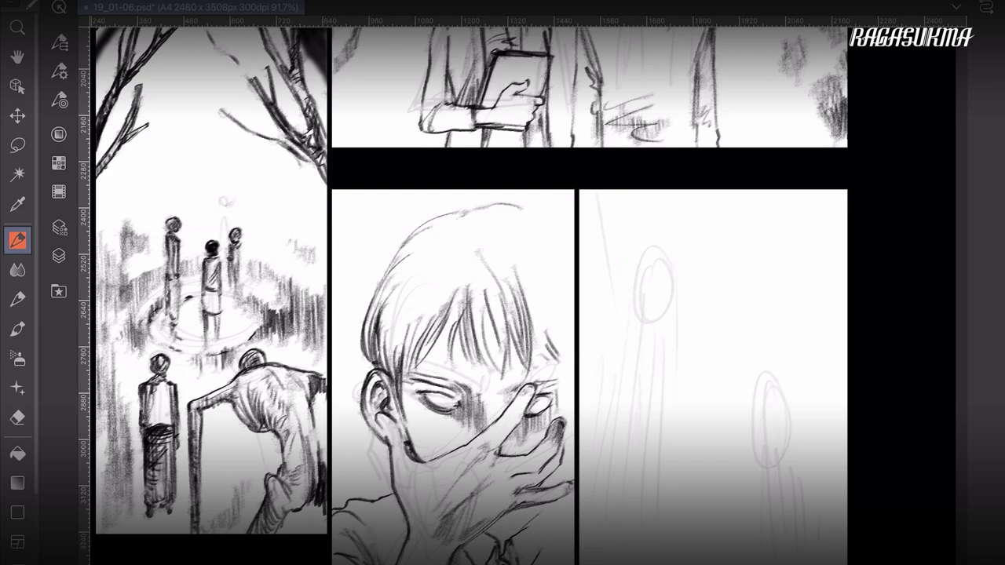
scroll(502, 290, "down", 5)
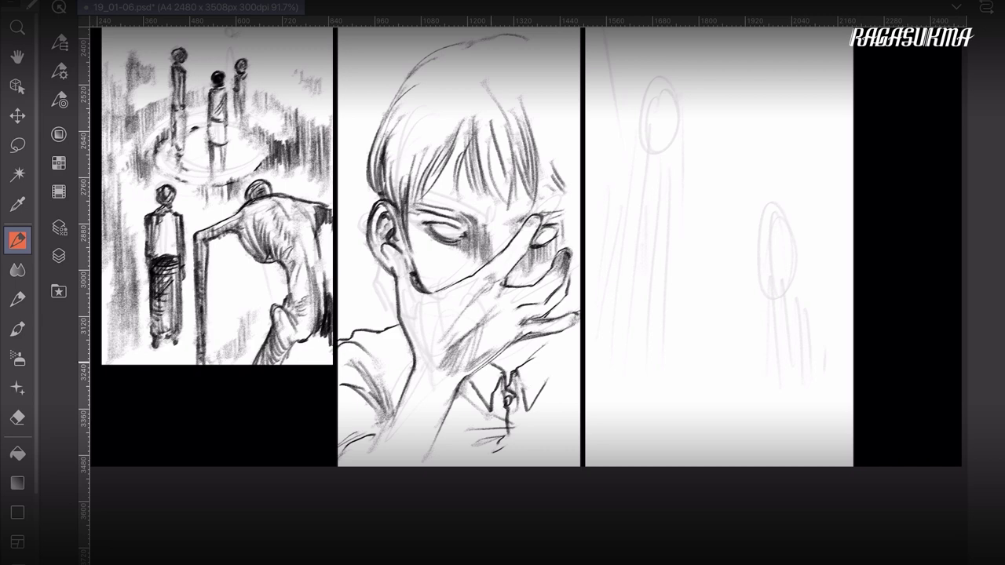
mouse_move(493, 360)
left_mouse_down()
mouse_move(499, 370)
mouse_move(504, 352)
mouse_move(510, 384)
mouse_move(524, 338)
mouse_move(532, 361)
mouse_move(541, 346)
mouse_move(549, 350)
mouse_move(540, 424)
mouse_move(552, 462)
mouse_move(560, 428)
mouse_move(572, 441)
left_mouse_up()
Step: Ink a screaming face with hollow eyes, a dark open mouth and curled hair over the upper oval in the last panel
mouse_move(565, 244)
left_mouse_down()
mouse_move(510, 418)
mouse_move(418, 414)
left_mouse_up()
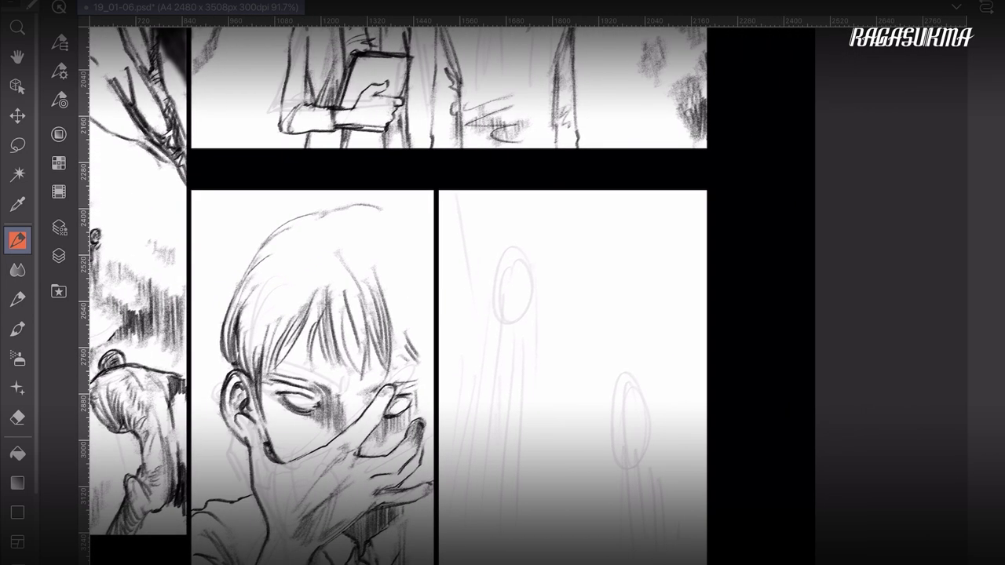
mouse_move(492, 273)
left_mouse_down()
mouse_move(498, 339)
mouse_move(502, 313)
mouse_move(510, 340)
mouse_move(531, 299)
mouse_move(513, 291)
mouse_move(508, 311)
mouse_move(521, 276)
mouse_move(518, 317)
left_mouse_up()
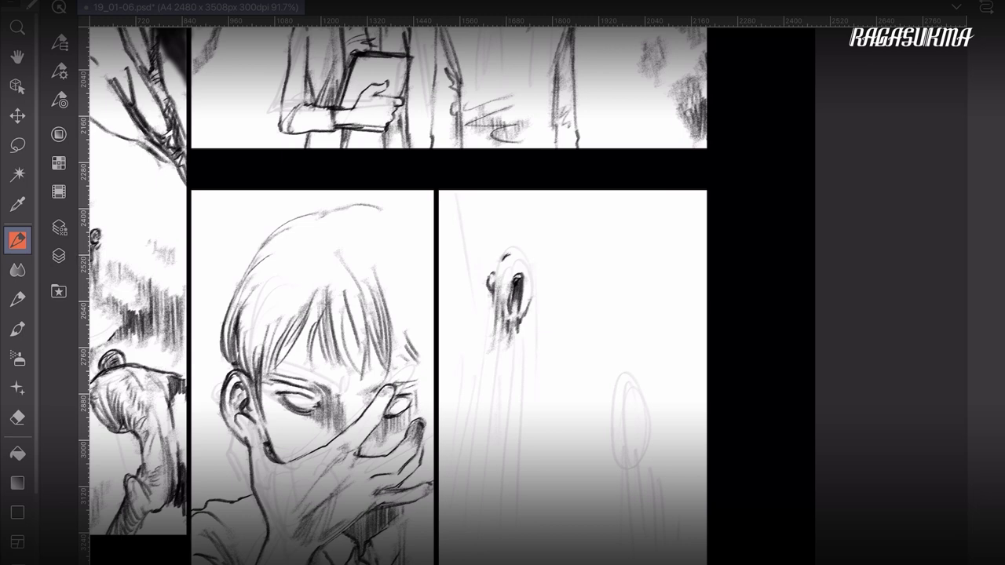
mouse_move(505, 257)
left_mouse_down()
mouse_move(530, 267)
mouse_move(495, 272)
mouse_move(508, 245)
mouse_move(473, 314)
mouse_move(494, 313)
mouse_move(494, 252)
left_mouse_up()
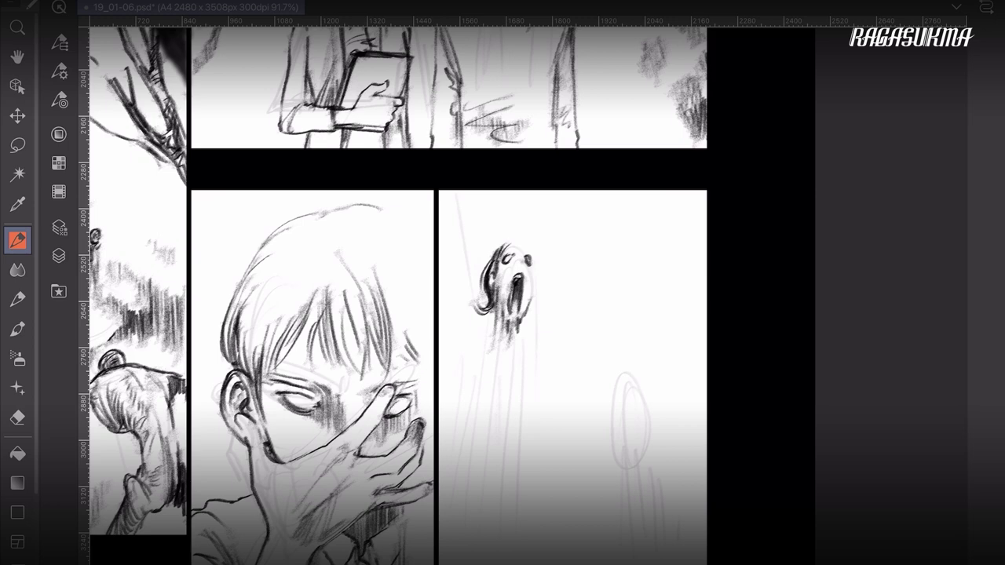
mouse_move(507, 247)
left_mouse_down()
mouse_move(524, 242)
mouse_move(533, 325)
left_mouse_up()
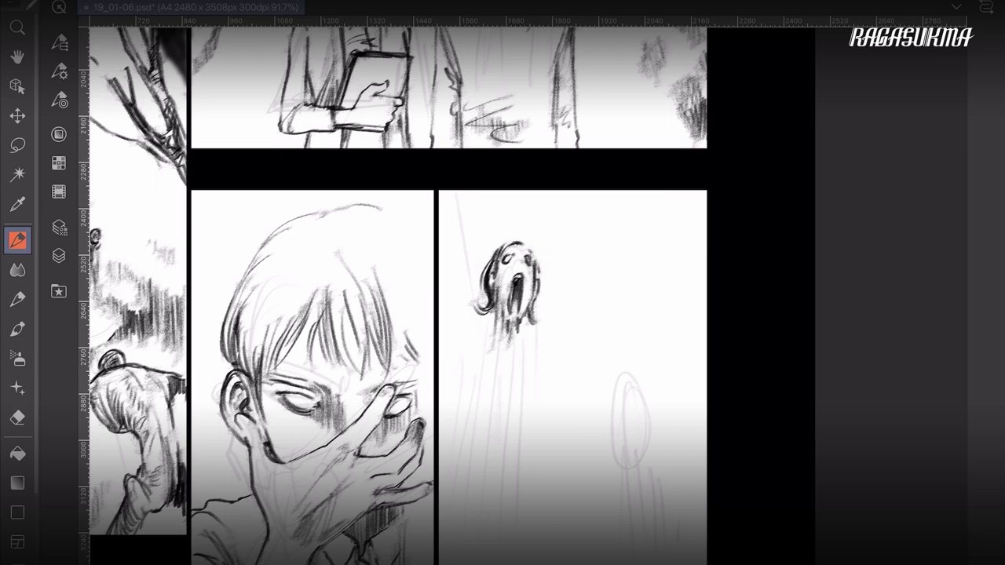
Step: Hatch the screaming figure's arm and draw ragged hand edges with vertical strokes beneath them
left_click_drag(494, 307, 481, 409)
left_click_drag(488, 330, 469, 422)
mouse_move(476, 380)
left_mouse_down()
mouse_move(457, 479)
mouse_move(494, 481)
mouse_move(503, 522)
left_mouse_up()
mouse_move(508, 492)
left_mouse_down()
mouse_move(505, 528)
mouse_move(478, 518)
mouse_move(483, 529)
left_mouse_up()
left_click_drag(480, 463, 496, 552)
left_click_drag(501, 491, 510, 543)
mouse_move(510, 496)
left_mouse_down()
mouse_move(513, 522)
mouse_move(521, 480)
left_mouse_up()
mouse_move(520, 484)
left_mouse_down()
mouse_move(529, 469)
mouse_move(544, 543)
left_mouse_up()
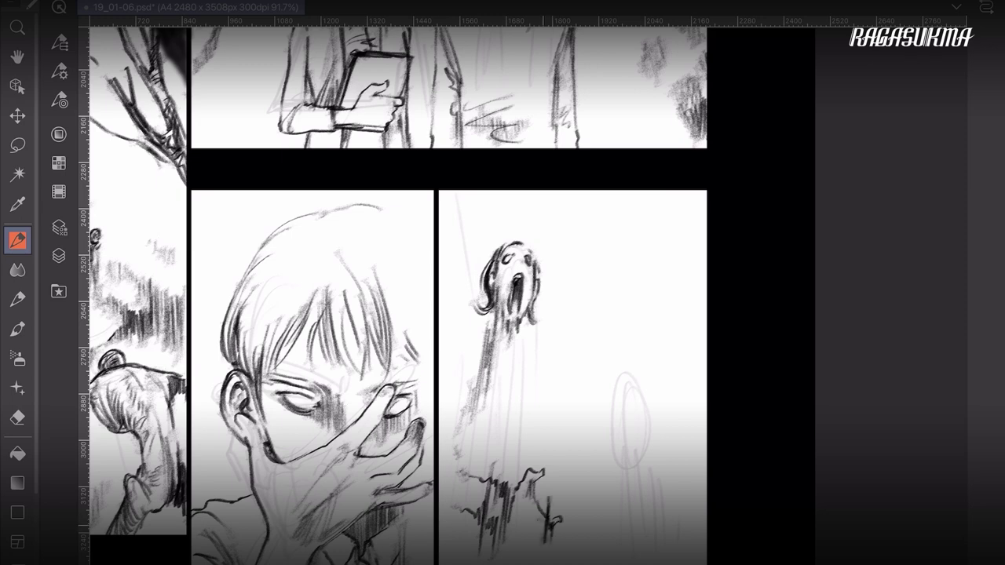
Step: Thicken the dripping strokes below the figure's hand and outline the tilted book above it
mouse_move(508, 505)
left_mouse_down()
mouse_move(507, 543)
mouse_move(512, 535)
left_mouse_up()
left_click_drag(514, 501, 515, 545)
left_click_drag(520, 494, 521, 545)
left_click_drag(523, 513, 523, 544)
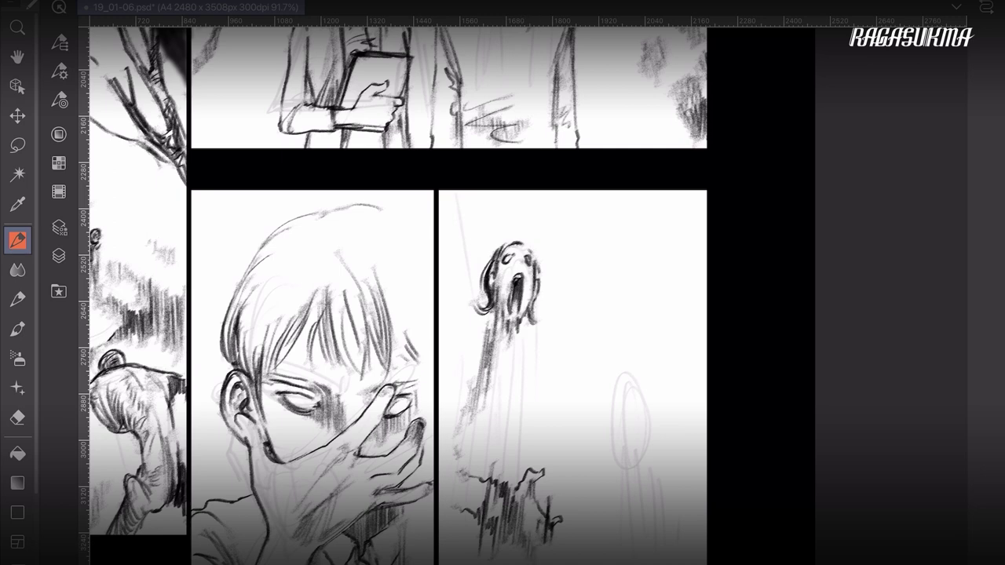
left_click_drag(503, 424, 491, 476)
mouse_move(503, 418)
left_mouse_down()
mouse_move(562, 440)
mouse_move(554, 480)
left_mouse_up()
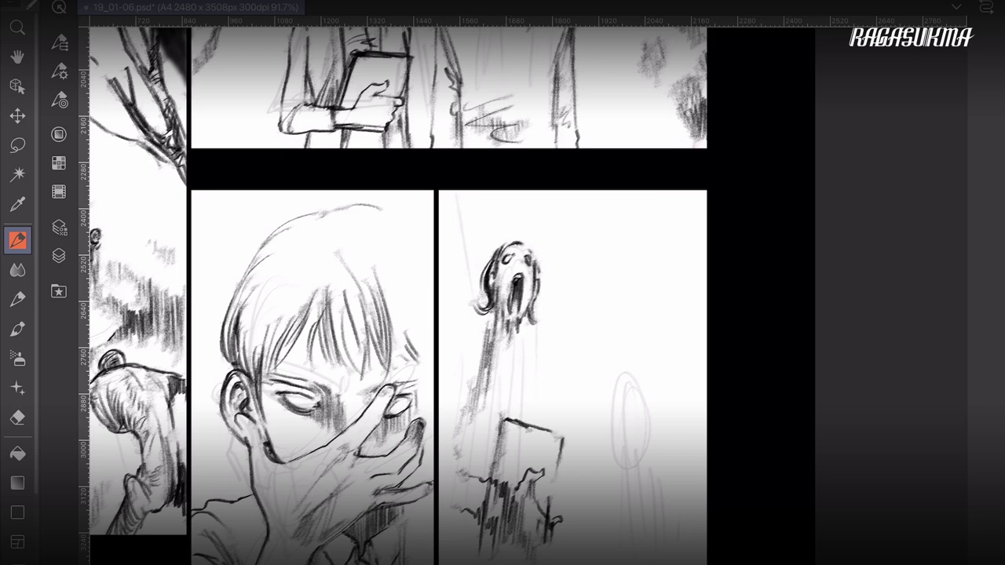
Step: Hatch the screaming figure's long arm and torso with vertical strokes between the head and the book
left_click_drag(495, 371, 487, 416)
left_click_drag(499, 332, 479, 448)
left_click_drag(470, 361, 449, 463)
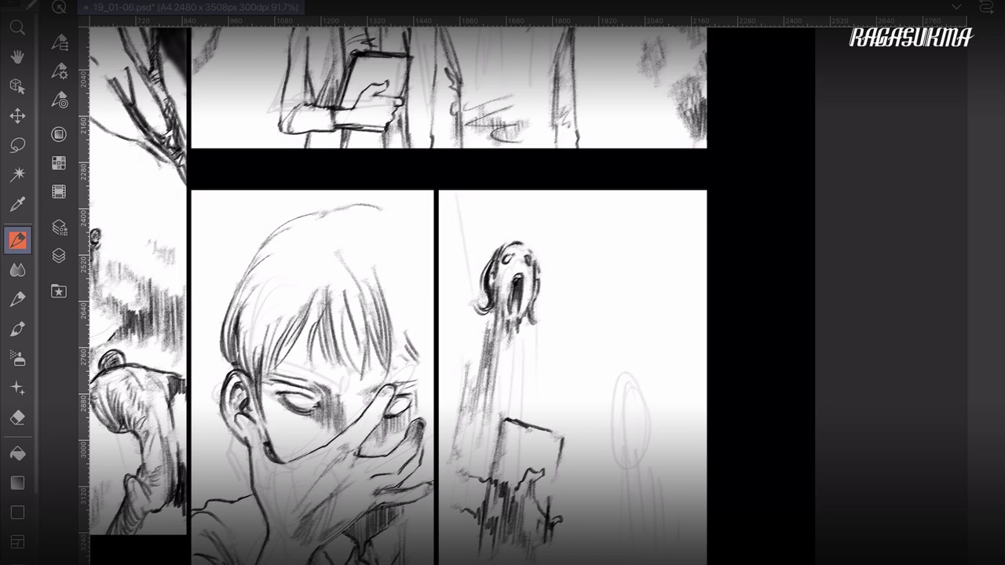
mouse_move(465, 385)
left_mouse_down()
mouse_move(447, 468)
mouse_move(458, 472)
mouse_move(444, 462)
mouse_move(442, 477)
mouse_move(440, 438)
left_mouse_up()
mouse_move(469, 327)
left_mouse_down()
mouse_move(458, 368)
mouse_move(463, 359)
left_mouse_up()
mouse_move(519, 306)
left_mouse_down()
mouse_move(503, 406)
mouse_move(513, 424)
left_mouse_up()
mouse_move(521, 336)
left_mouse_down()
mouse_move(510, 427)
mouse_move(516, 418)
left_mouse_up()
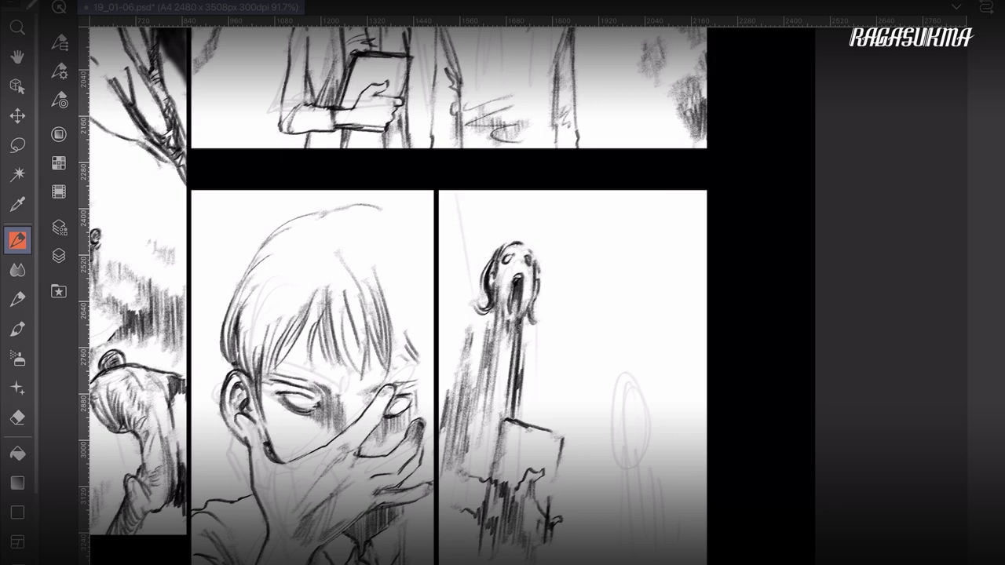
left_click_drag(460, 423, 457, 447)
left_click_drag(463, 403, 457, 480)
mouse_move(471, 432)
left_mouse_down()
mouse_move(464, 474)
mouse_move(474, 480)
left_mouse_up()
left_click_drag(529, 382, 526, 431)
Step: Fill the screaming figure's lower body with dense black vertical strokes running down to the panel's bottom edge
mouse_move(449, 500)
left_mouse_down()
mouse_move(445, 521)
mouse_move(463, 546)
left_mouse_up()
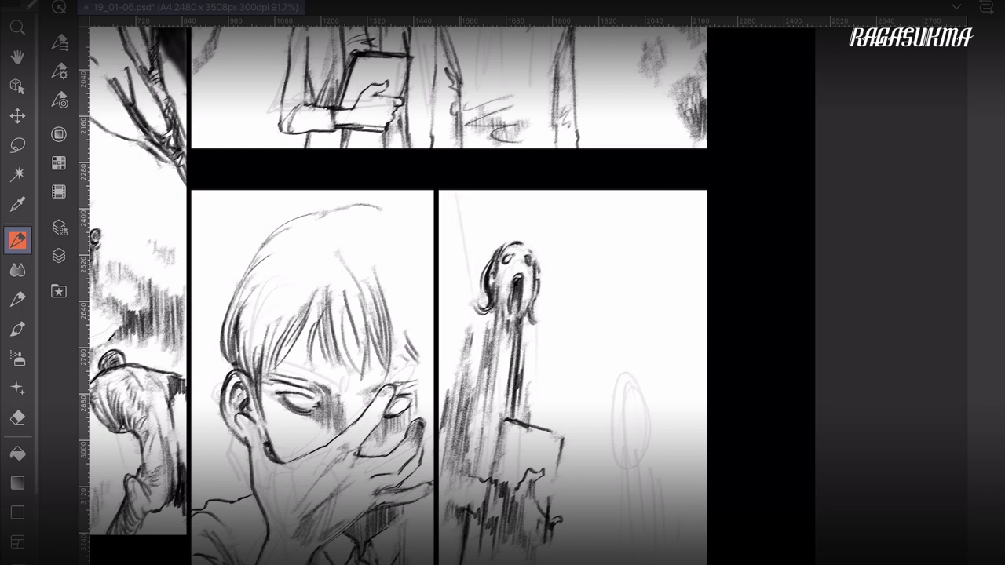
left_click_drag(472, 510, 477, 562)
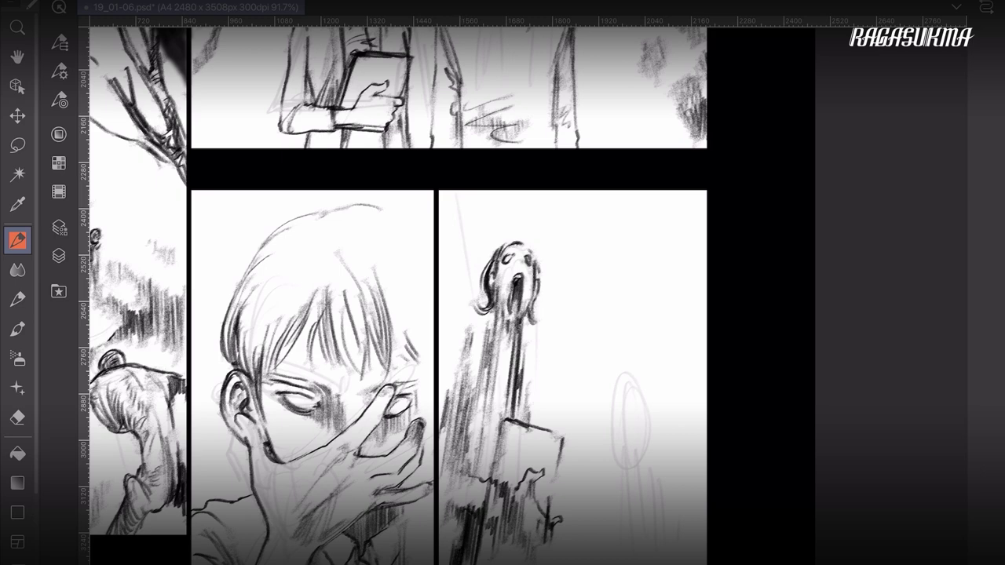
left_click_drag(472, 520, 476, 564)
left_click_drag(463, 392, 476, 247)
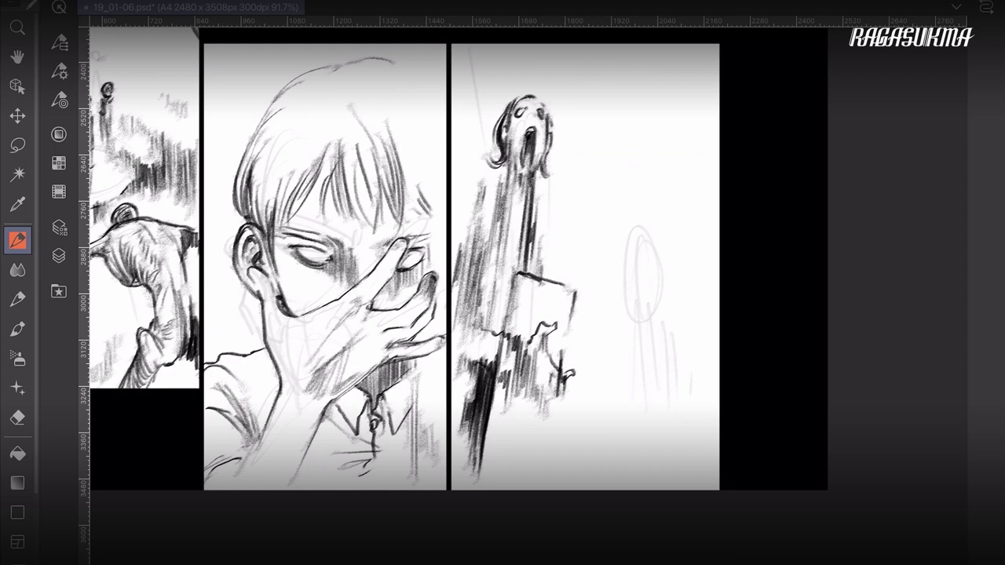
left_click_drag(479, 411, 469, 490)
mouse_move(494, 365)
left_mouse_down()
mouse_move(485, 485)
mouse_move(494, 488)
left_mouse_up()
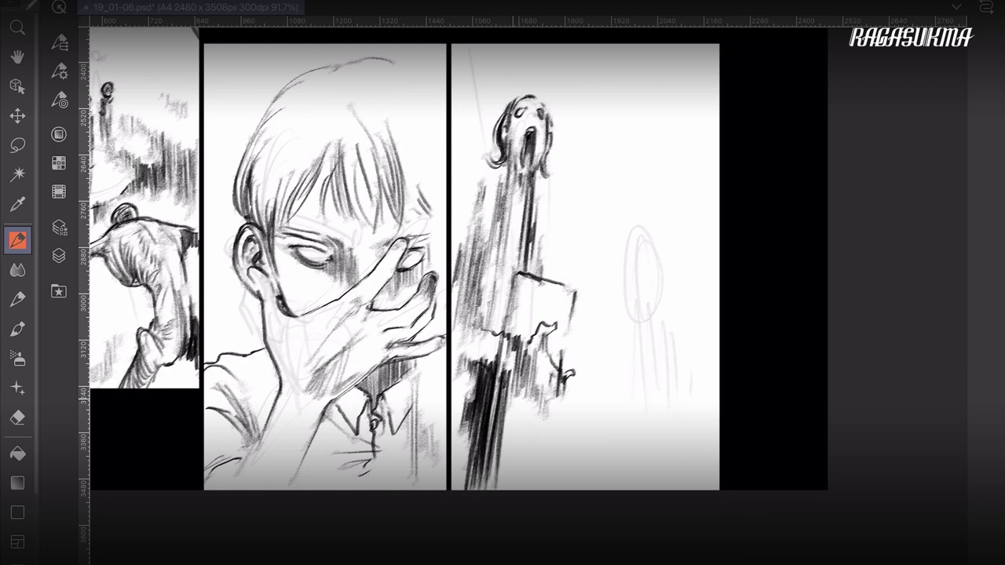
left_click_drag(512, 400, 507, 490)
left_click_drag(524, 372, 515, 480)
left_click_drag(515, 363, 513, 490)
left_click_drag(523, 378, 515, 488)
mouse_move(517, 404)
left_mouse_down()
mouse_move(505, 490)
mouse_move(492, 489)
left_mouse_up()
left_click_drag(500, 403, 488, 488)
left_click_drag(500, 428, 492, 490)
left_click_drag(512, 366, 493, 489)
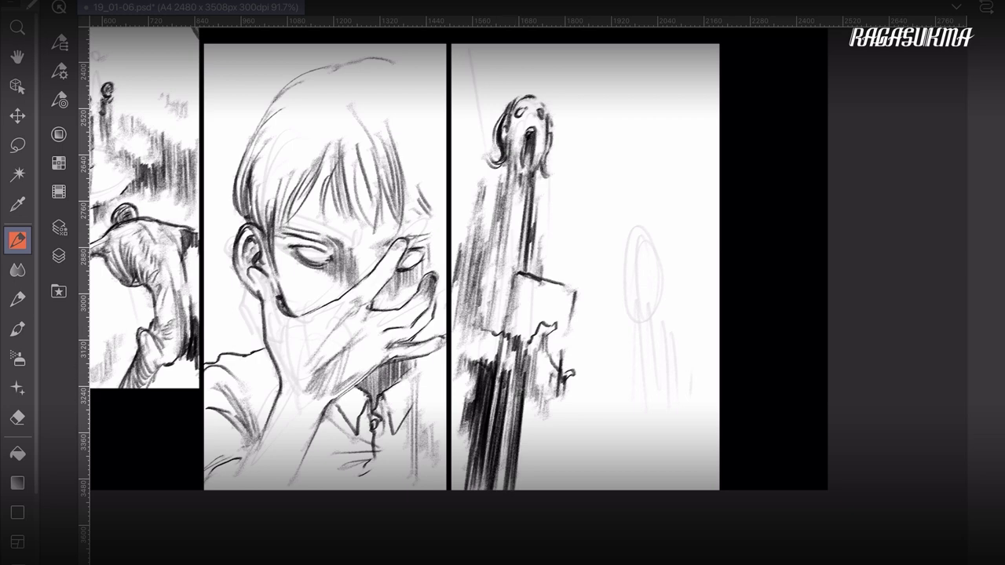
Step: Extend the dense vertical strokes of the first screaming figure's lower body beneath the book to the panel's bottom edge
left_click_drag(481, 405, 472, 490)
mouse_move(525, 375)
left_mouse_down()
mouse_move(515, 488)
mouse_move(521, 481)
mouse_move(537, 489)
left_mouse_up()
left_click_drag(551, 379, 540, 488)
left_click_drag(541, 403, 534, 490)
left_click_drag(542, 378, 531, 488)
mouse_move(548, 390)
left_mouse_down()
mouse_move(537, 466)
mouse_move(541, 449)
left_mouse_up()
left_click_drag(554, 398, 551, 443)
left_click_drag(559, 385, 554, 468)
left_click_drag(566, 400, 562, 483)
left_click_drag(573, 430, 566, 490)
Step: Fill the last panel's upper-left corner with dense dark vertical strokes beside the first screaming head
left_click_drag(502, 282, 517, 411)
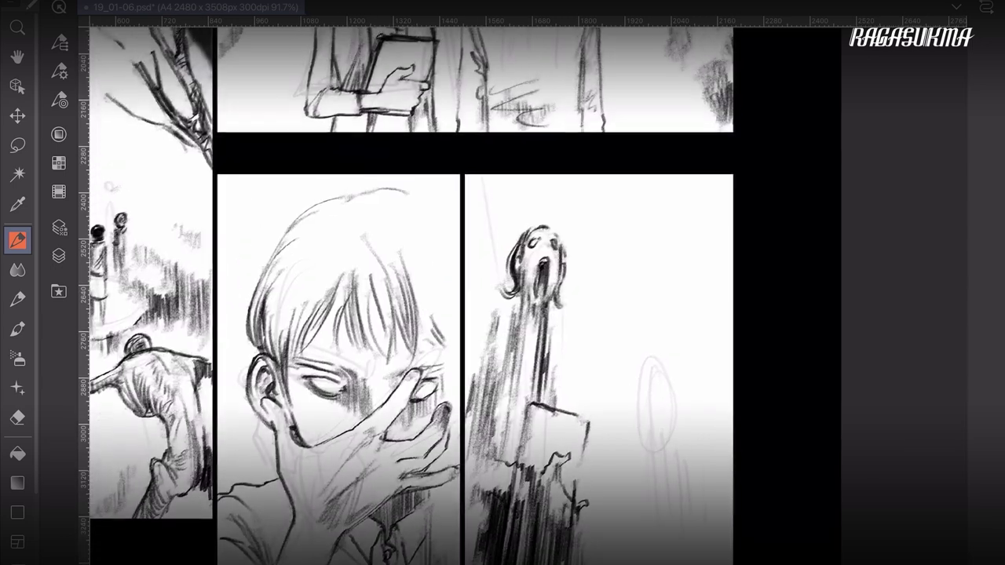
left_click_drag(518, 173, 507, 228)
left_click_drag(507, 172, 491, 242)
left_click_drag(503, 173, 482, 294)
left_click_drag(493, 228, 482, 254)
left_click_drag(495, 212, 478, 285)
mouse_move(496, 172)
left_mouse_down()
mouse_move(475, 301)
mouse_move(478, 267)
left_mouse_up()
left_click_drag(468, 172, 471, 267)
left_click_drag(480, 196, 468, 272)
left_click_drag(477, 179, 468, 275)
left_click_drag(474, 214, 469, 295)
mouse_move(488, 173)
left_mouse_down()
mouse_move(471, 297)
mouse_move(482, 243)
mouse_move(485, 263)
left_mouse_up()
left_click_drag(501, 179, 481, 290)
left_click_drag(481, 233, 470, 314)
Step: Hatch long vertical strokes hanging from the last panel's top edge, to the right of the first screaming head
left_click_drag(589, 173, 582, 232)
left_click_drag(592, 172, 586, 221)
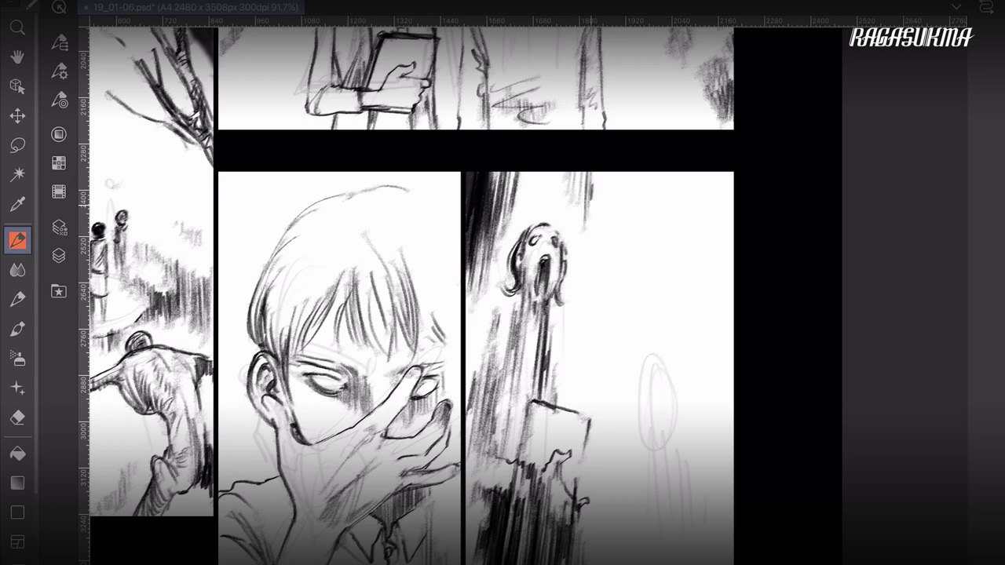
left_click_drag(594, 172, 588, 237)
mouse_move(604, 173)
left_mouse_down()
mouse_move(597, 259)
mouse_move(603, 241)
left_mouse_up()
mouse_move(614, 173)
left_mouse_down()
mouse_move(609, 235)
mouse_move(609, 226)
left_mouse_up()
left_click_drag(601, 173, 594, 210)
left_click_drag(601, 173, 589, 263)
left_click_drag(604, 172, 598, 266)
left_click_drag(610, 196, 605, 291)
left_click_drag(612, 172, 604, 293)
left_click_drag(616, 172, 606, 299)
Step: Lengthen the hanging hatching toward the second figure's position and widen it to the right with lighter vertical strokes
left_click_drag(601, 248, 593, 350)
left_click_drag(611, 242, 603, 339)
left_click_drag(612, 262, 604, 333)
left_click_drag(611, 289, 607, 320)
left_click_drag(626, 179, 620, 286)
mouse_move(625, 172)
left_mouse_down()
mouse_move(617, 283)
mouse_move(617, 270)
left_mouse_up()
mouse_move(623, 171)
left_mouse_down()
mouse_move(617, 277)
mouse_move(618, 251)
left_mouse_up()
left_click_drag(630, 176, 623, 263)
mouse_move(636, 182)
left_mouse_down()
mouse_move(626, 267)
mouse_move(632, 259)
left_mouse_up()
mouse_move(644, 187)
left_mouse_down()
mouse_move(638, 273)
mouse_move(643, 234)
left_mouse_up()
left_click_drag(655, 244, 648, 270)
Step: Draw the second screaming figure's hollow eyes, gaping black mouth and ragged hair, with dark drips down the face
left_click_drag(631, 349, 625, 391)
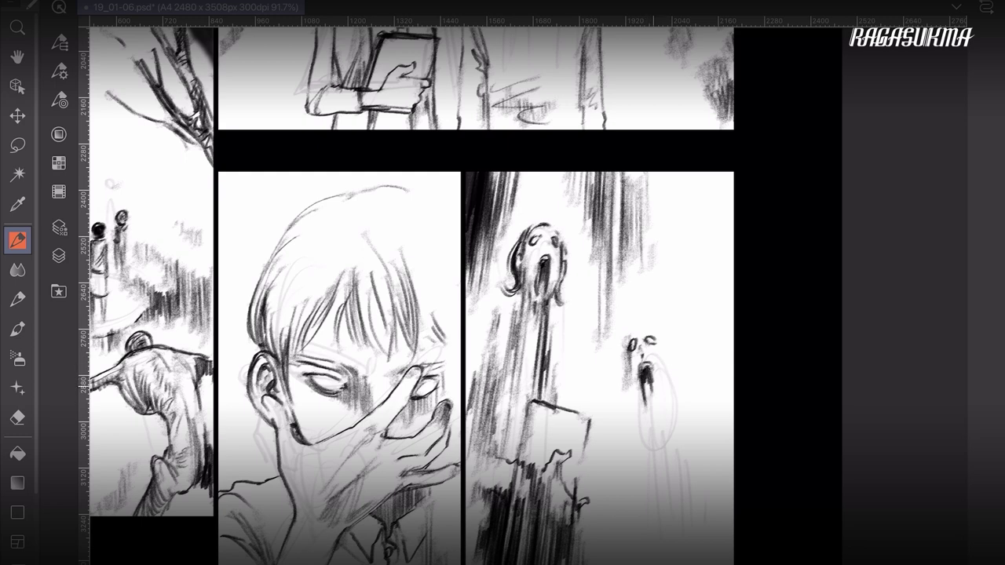
left_click_drag(649, 376, 641, 451)
left_click_drag(630, 346, 629, 422)
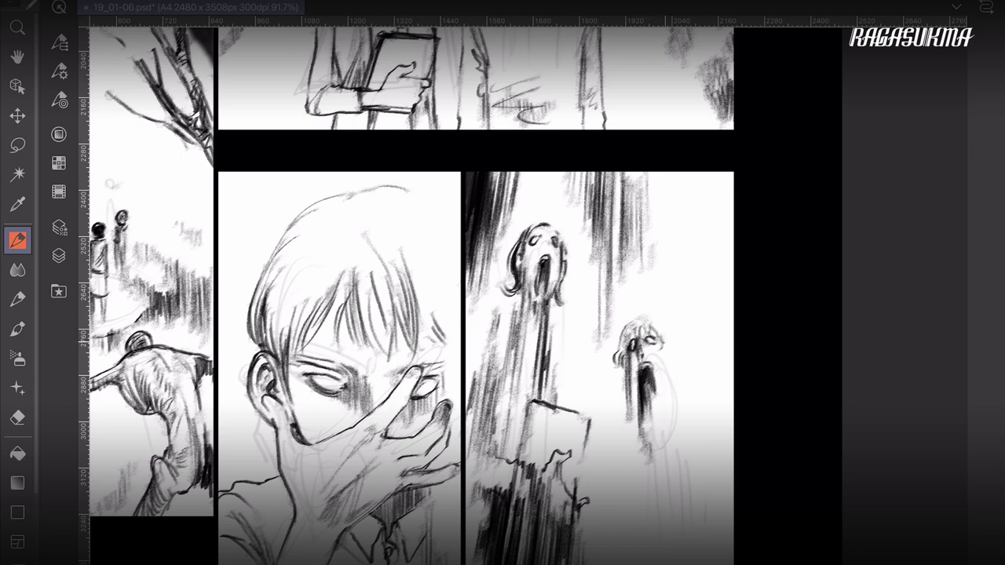
Step: Hatch the left side of the second screaming figure's body with vertical strokes from the jaw downward
left_click_drag(628, 416, 627, 463)
left_click_drag(630, 394, 629, 470)
left_click_drag(633, 429, 637, 479)
left_click_drag(641, 458, 641, 483)
left_click_drag(624, 433, 624, 485)
left_click_drag(622, 417, 622, 499)
left_click_drag(626, 408, 625, 487)
left_click_drag(624, 432, 616, 501)
left_click_drag(614, 457, 611, 511)
left_click_drag(609, 455, 607, 554)
left_click_drag(608, 452, 608, 562)
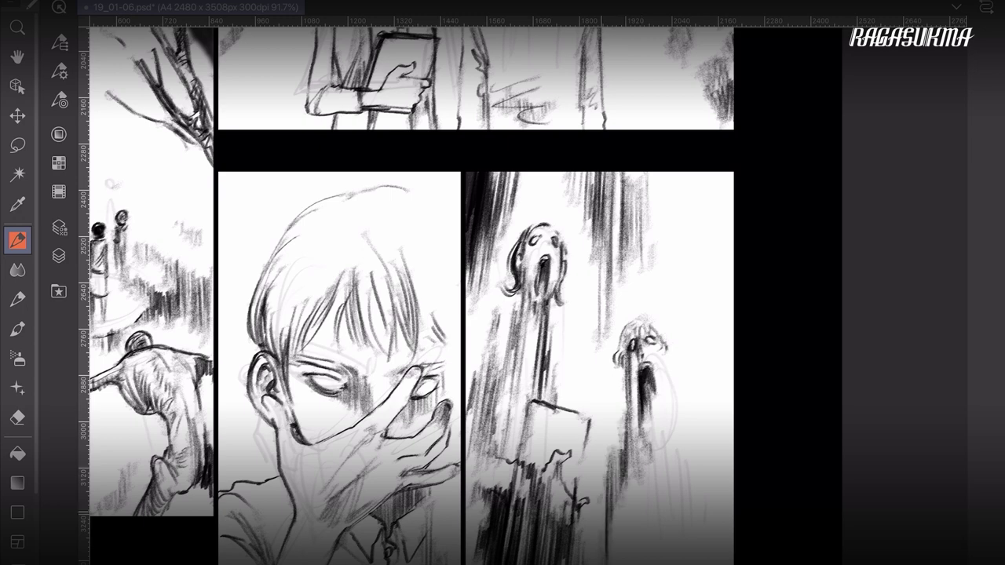
left_click_drag(628, 482, 628, 564)
left_click_drag(633, 531, 633, 563)
Step: Hatch long dark vertical strokes above the second screaming head and along its right side
left_click_drag(659, 339, 656, 433)
left_click_drag(667, 357, 675, 441)
left_click_drag(679, 353, 679, 468)
left_click_drag(654, 253, 654, 346)
left_click_drag(657, 243, 658, 363)
left_click_drag(660, 260, 664, 368)
left_click_drag(648, 214, 649, 337)
mouse_move(649, 235)
left_mouse_down()
mouse_move(650, 336)
mouse_move(656, 313)
left_mouse_up()
left_click_drag(659, 206, 661, 333)
left_click_drag(667, 234, 665, 337)
left_click_drag(668, 245, 664, 375)
left_click_drag(672, 253, 672, 356)
left_click_drag(676, 272, 676, 361)
left_click_drag(676, 264, 676, 369)
left_click_drag(674, 281, 675, 379)
left_click_drag(675, 319, 677, 443)
left_click_drag(681, 292, 680, 449)
Step: Darken the area to the right of the second figure's torso with overlapping vertical strokes
left_click_drag(692, 379, 692, 472)
mouse_move(697, 415)
left_mouse_down()
mouse_move(697, 484)
mouse_move(682, 502)
left_mouse_up()
left_click_drag(682, 402, 682, 518)
left_click_drag(685, 441, 685, 518)
left_click_drag(686, 444, 686, 521)
left_click_drag(680, 476, 680, 504)
left_click_drag(688, 459, 689, 493)
left_click_drag(679, 474, 679, 492)
left_click_drag(682, 508, 682, 543)
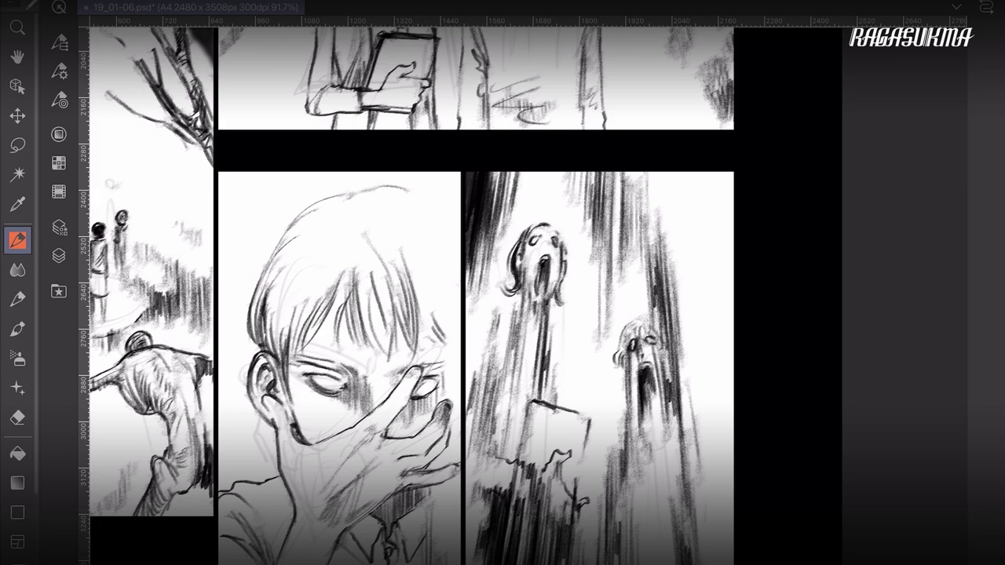
Step: Continue the vertical strokes beside the second figure's body down to the panel's bottom edge
left_click_drag(528, 330, 464, 152)
left_click_drag(618, 387, 618, 441)
left_click_drag(625, 377, 631, 441)
left_click_drag(634, 361, 636, 440)
left_click_drag(639, 353, 638, 441)
left_click_drag(637, 269, 637, 386)
left_click_drag(642, 310, 641, 441)
left_click_drag(638, 289, 639, 442)
left_click_drag(648, 299, 649, 441)
left_click_drag(643, 315, 645, 441)
Step: Fill the background between the second screaming figure and the panel's right edge with slanting vertical strokes
left_click_drag(624, 234, 624, 316)
left_click_drag(623, 201, 631, 348)
left_click_drag(628, 202, 631, 338)
left_click_drag(634, 253, 640, 318)
left_click_drag(646, 223, 648, 346)
mouse_move(640, 206)
left_mouse_down()
mouse_move(643, 367)
mouse_move(650, 314)
left_mouse_up()
left_click_drag(628, 110, 640, 274)
left_click_drag(646, 149, 649, 287)
left_click_drag(642, 159, 657, 300)
left_click_drag(653, 209, 660, 337)
left_click_drag(657, 266, 661, 389)
left_click_drag(658, 269, 662, 414)
left_click_drag(662, 314, 666, 438)
Step: Hatch the background above and to the right of the second screaming head with slanting strokes
left_click_drag(644, 153, 659, 259)
left_click_drag(636, 108, 650, 215)
left_click_drag(628, 109, 644, 212)
left_click_drag(636, 134, 645, 188)
left_click_drag(646, 121, 653, 174)
left_click_drag(647, 112, 661, 199)
left_click_drag(648, 140, 660, 231)
left_click_drag(650, 116, 669, 204)
Step: Draw slanting dark strokes descending from the last panel's top edge toward its upper-right area
left_click_drag(673, 357, 610, 506)
left_click_drag(605, 352, 606, 414)
left_click_drag(556, 163, 558, 223)
left_click_drag(552, 145, 560, 248)
left_click_drag(562, 172, 580, 277)
mouse_move(573, 192)
left_mouse_down()
mouse_move(585, 272)
mouse_move(582, 253)
left_mouse_up()
left_click_drag(574, 170, 587, 251)
left_click_drag(576, 146, 590, 248)
left_click_drag(571, 144, 579, 228)
mouse_move(570, 144)
left_mouse_down()
mouse_move(593, 259)
mouse_move(591, 252)
left_mouse_up()
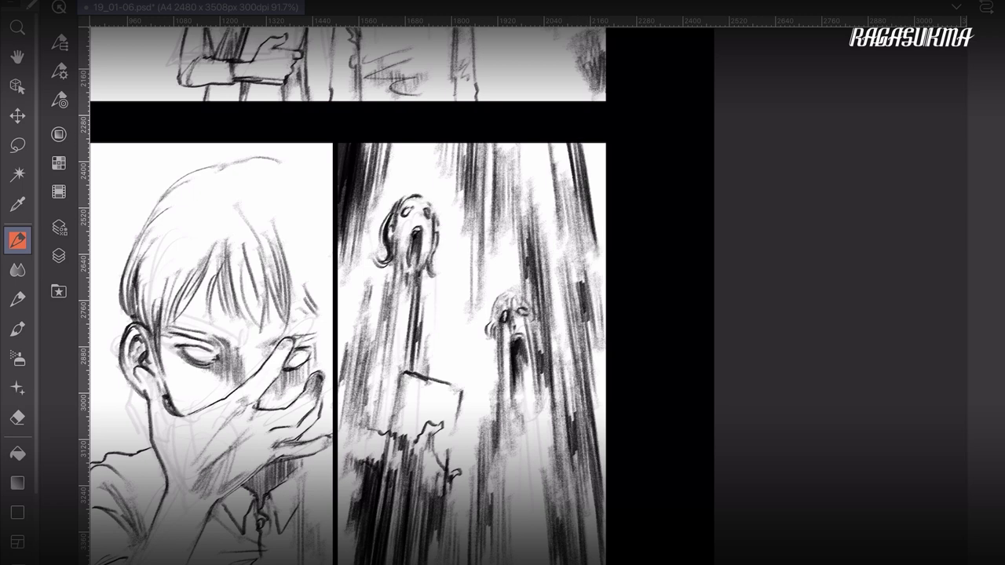
Step: Fill the last panel's upper-right corner with dense slanting strokes
left_click_drag(581, 165, 590, 254)
left_click_drag(583, 205, 593, 287)
left_click_drag(587, 233, 603, 306)
left_click_drag(591, 176, 599, 245)
left_click_drag(589, 145, 596, 229)
left_click_drag(584, 143, 601, 248)
mouse_move(587, 144)
left_mouse_down()
mouse_move(605, 253)
mouse_move(604, 242)
left_mouse_up()
mouse_move(593, 143)
left_mouse_down()
mouse_move(604, 247)
mouse_move(605, 226)
left_mouse_up()
left_click_drag(598, 143, 605, 205)
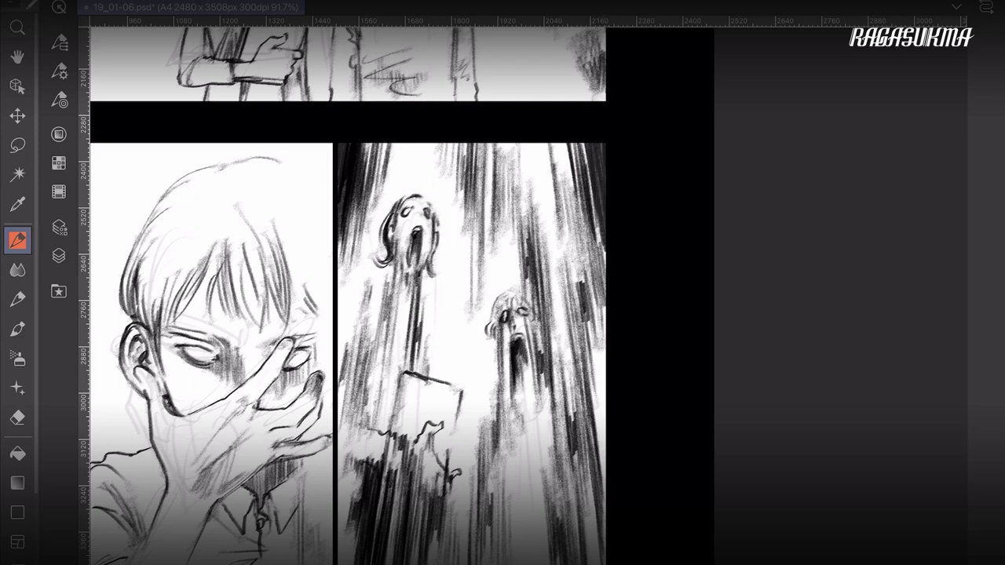
Step: Hatch the middle of the last panel's right edge with long vertical strokes
left_click_drag(601, 277, 603, 324)
left_click_drag(600, 234, 602, 359)
left_click_drag(598, 278, 601, 364)
left_click_drag(594, 291, 601, 402)
left_click_drag(593, 315, 603, 434)
Step: Hide the SKETSA layer so only the inked lines and panel frames show on the page
scroll(502, 295, "down", 4)
scroll(502, 295, "up", 3)
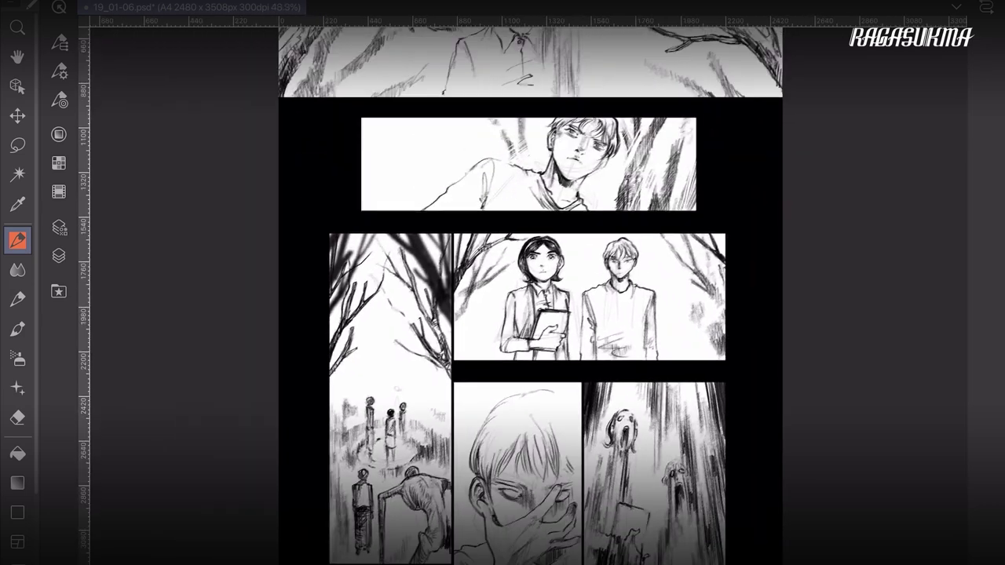
scroll(636, 397, "down", 2)
left_click(59, 255)
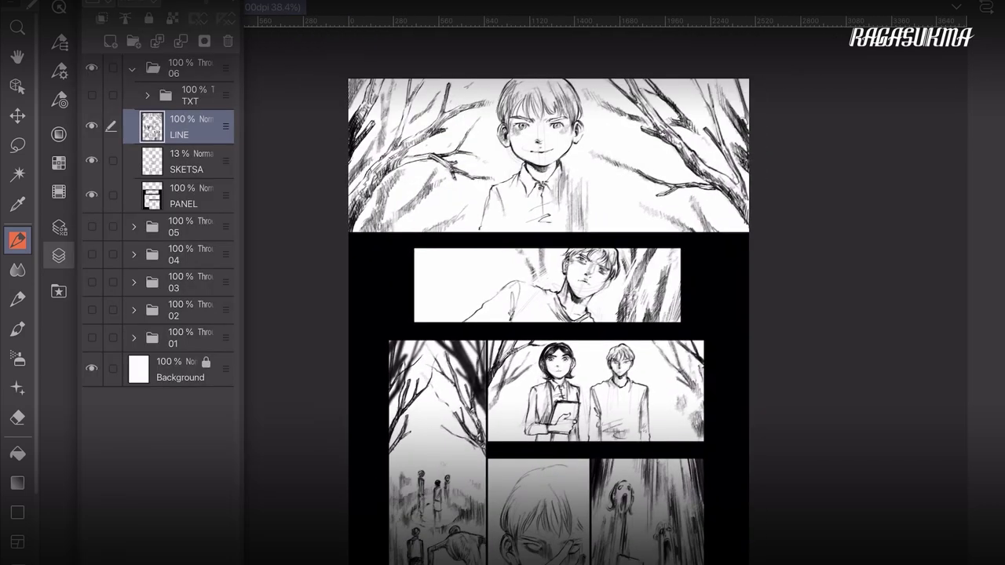
left_click(92, 160)
left_click(59, 255)
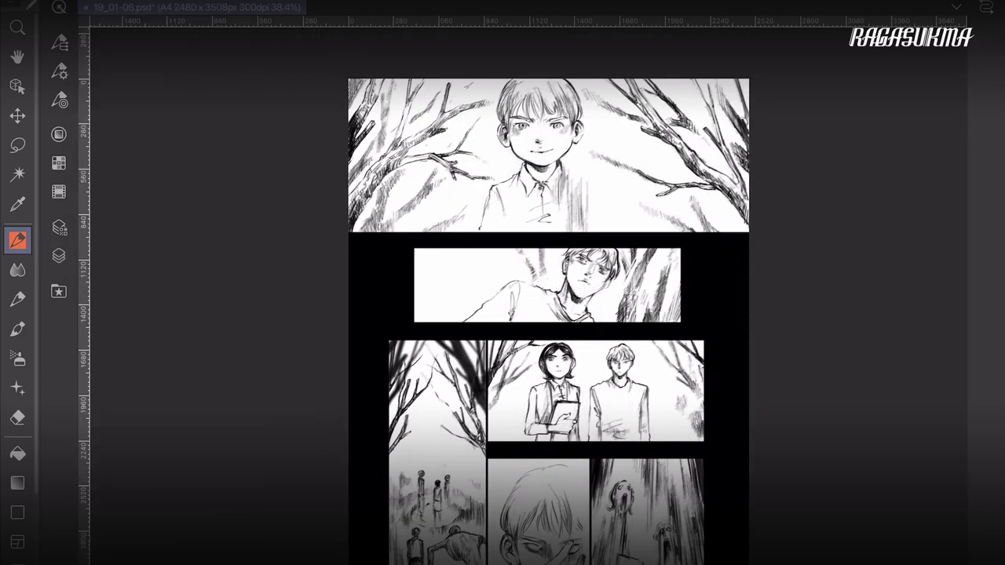
Step: Save the inked page to the file 19_01-06.psd
scroll(548, 322, "down", 1)
left_click(59, 2)
left_click(154, 100)
left_click(87, 100)
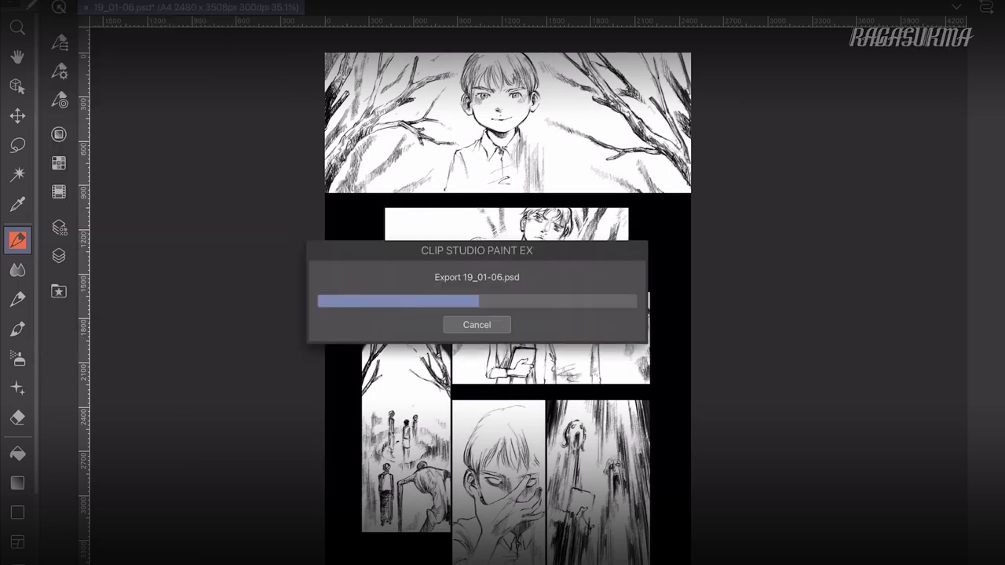